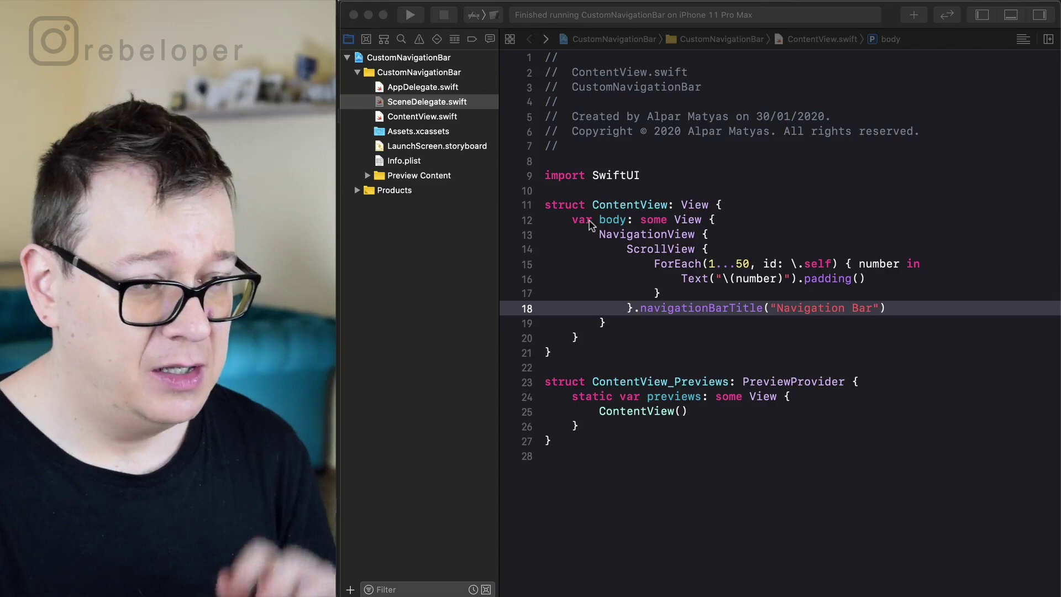
- Run the app in the simulator, check the 'Navigation Bar' title collapse, and return to the editor
{"action": "left_click", "coordinate": [410, 17]}
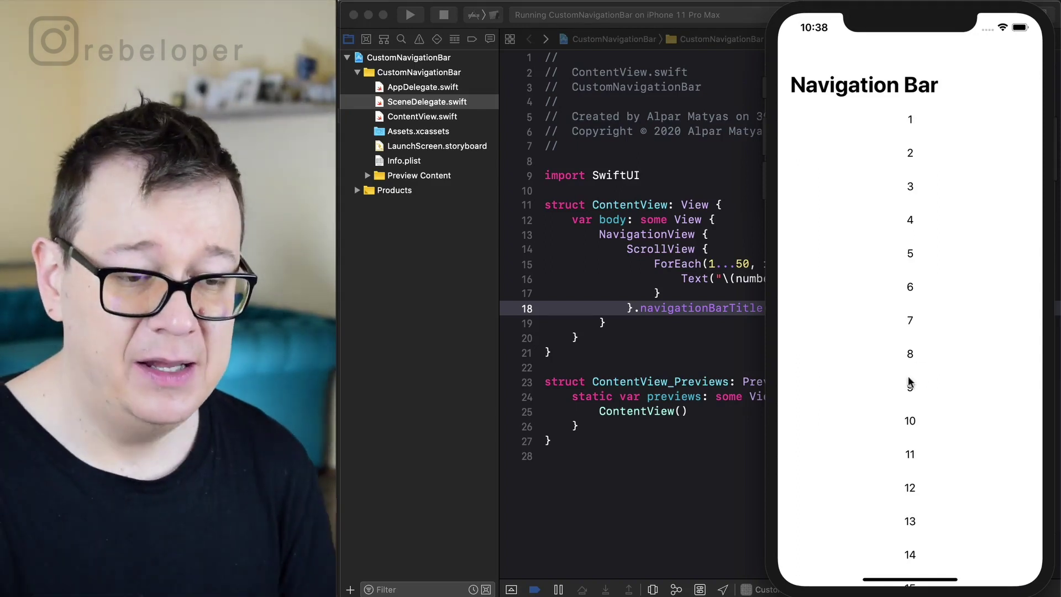
{"action": "left_click_drag", "start_coordinate": [909, 383], "coordinate": [893, 204]}
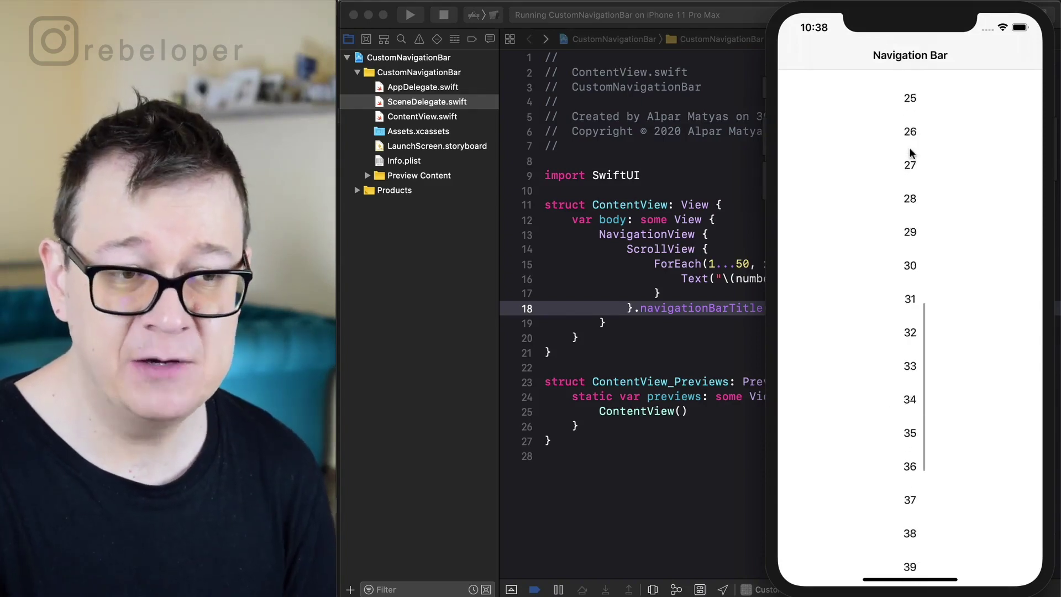
{"action": "scroll", "coordinate": [900, 479], "scroll_direction": "up", "scroll_amount": 5}
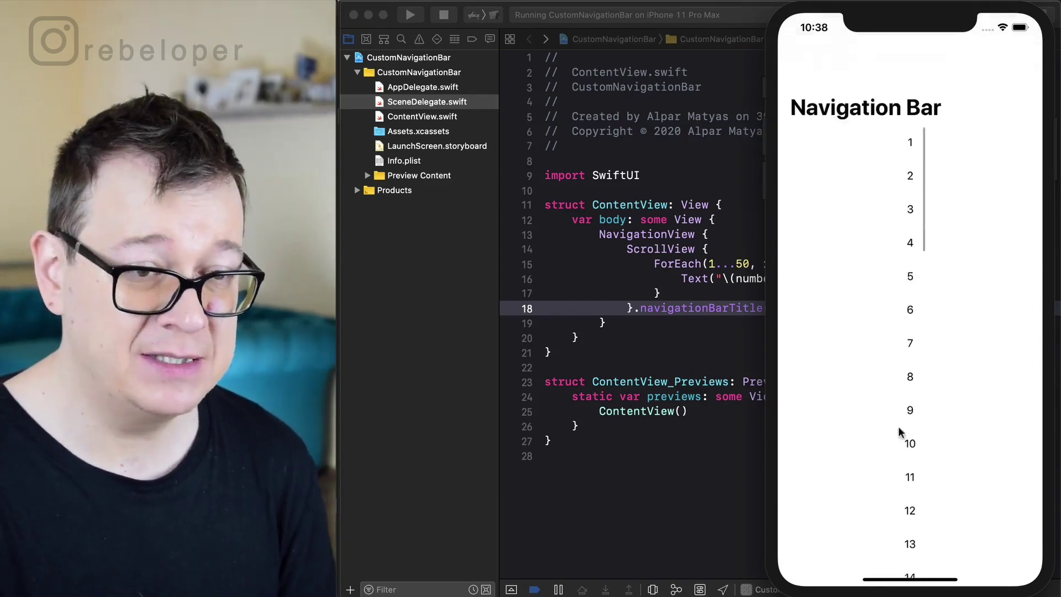
{"action": "left_click", "coordinate": [756, 249]}
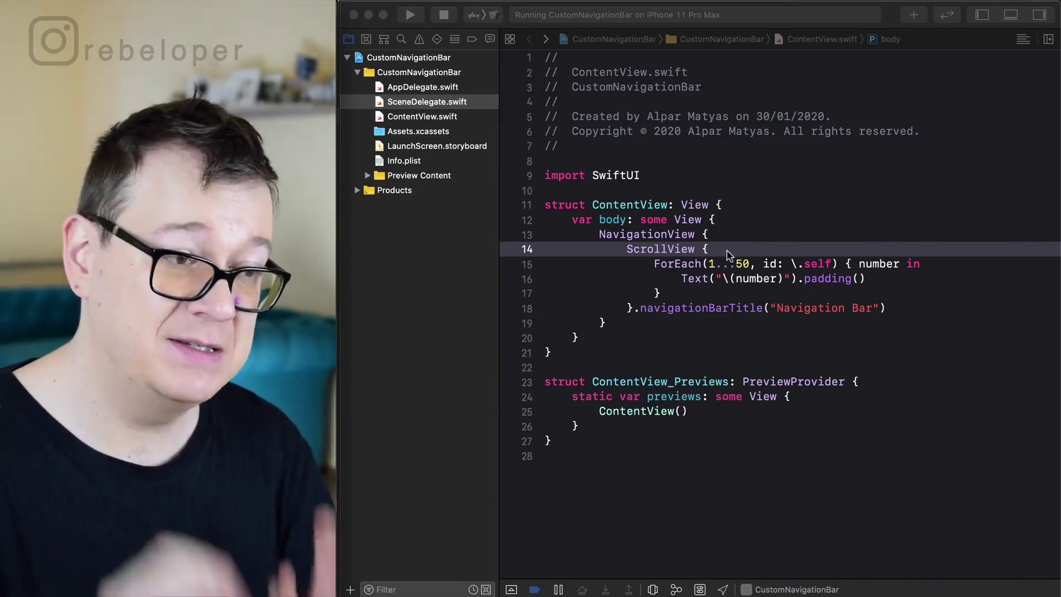
- Open SceneDelegate.swift and place the caret in the empty setupAppearance() body on line 66
{"action": "left_click", "coordinate": [475, 104]}
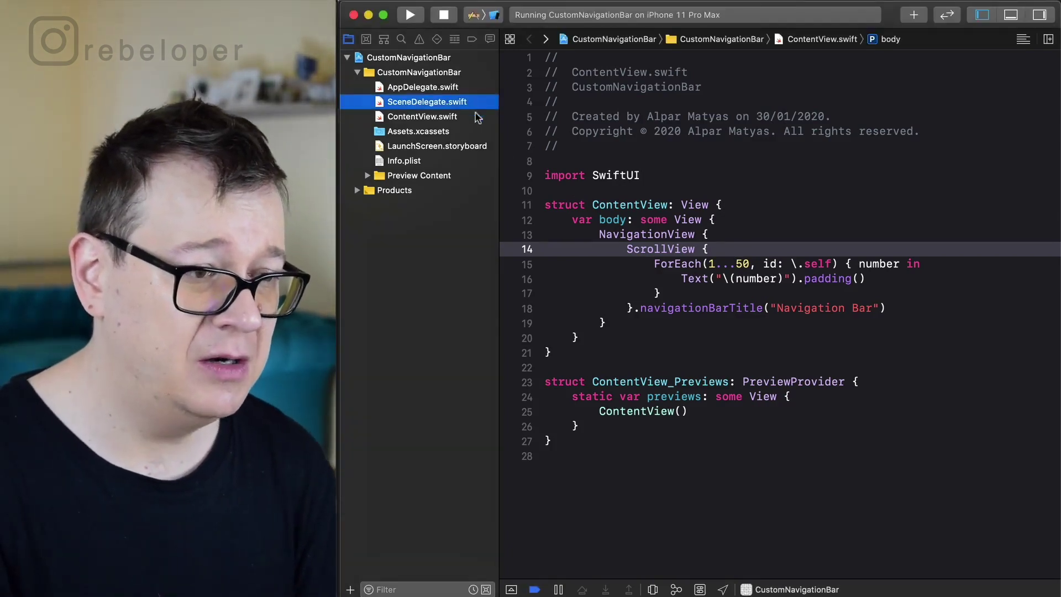
{"action": "left_click", "coordinate": [478, 101]}
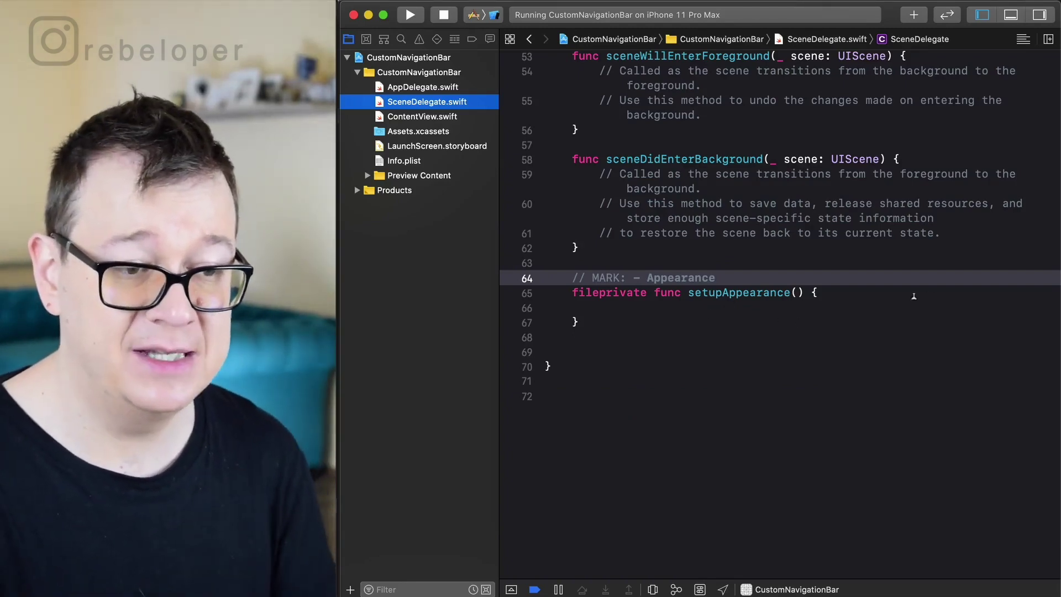
{"action": "scroll", "coordinate": [912, 296], "scroll_direction": "up", "scroll_amount": 5}
{"action": "scroll", "coordinate": [920, 296], "scroll_direction": "up", "scroll_amount": 10}
{"action": "scroll", "coordinate": [928, 297], "scroll_direction": "up", "scroll_amount": 1}
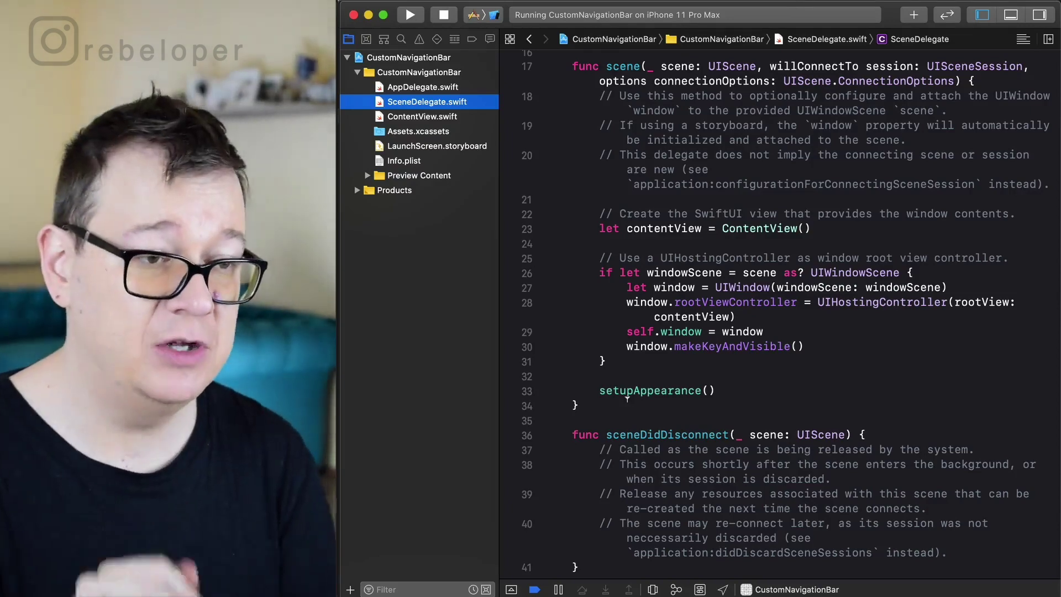
{"action": "scroll", "coordinate": [750, 368], "scroll_direction": "down", "scroll_amount": 5}
{"action": "scroll", "coordinate": [750, 368], "scroll_direction": "down", "scroll_amount": 5}
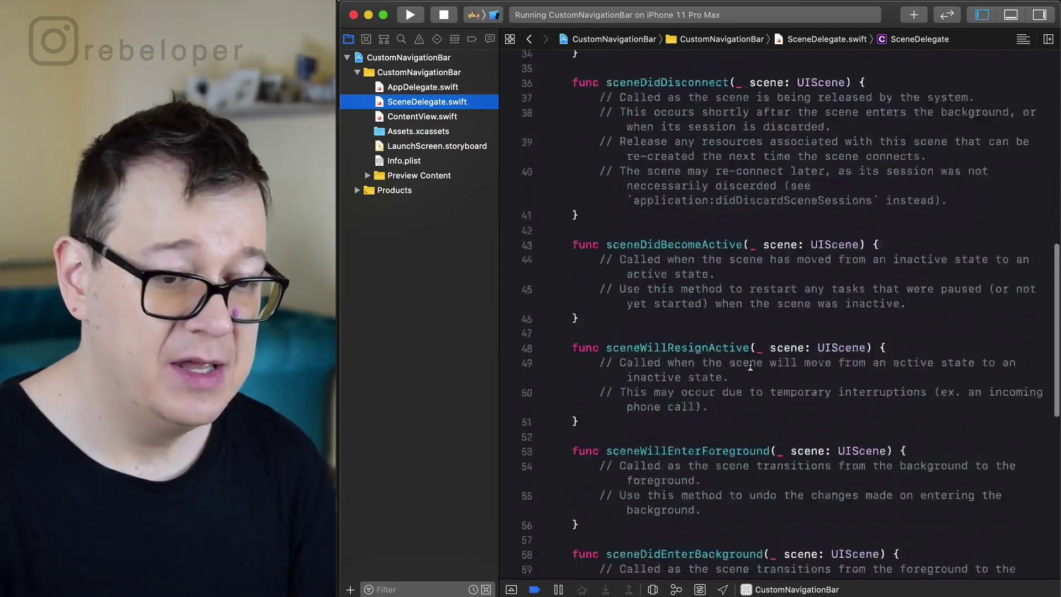
{"action": "scroll", "coordinate": [750, 367], "scroll_direction": "down", "scroll_amount": 3}
{"action": "scroll", "coordinate": [750, 367], "scroll_direction": "down", "scroll_amount": 3}
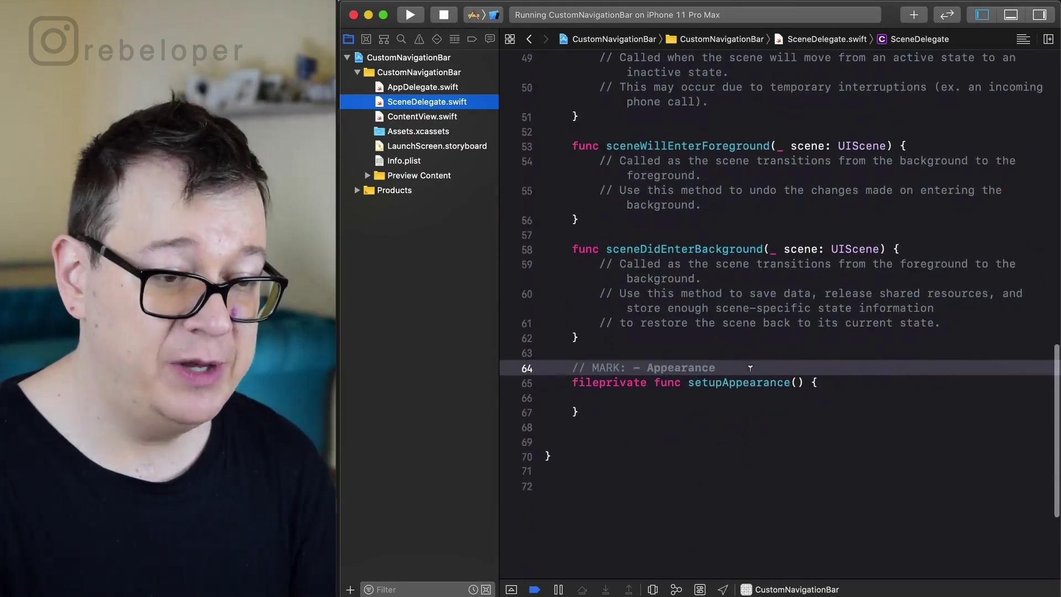
{"action": "left_click", "coordinate": [631, 396]}
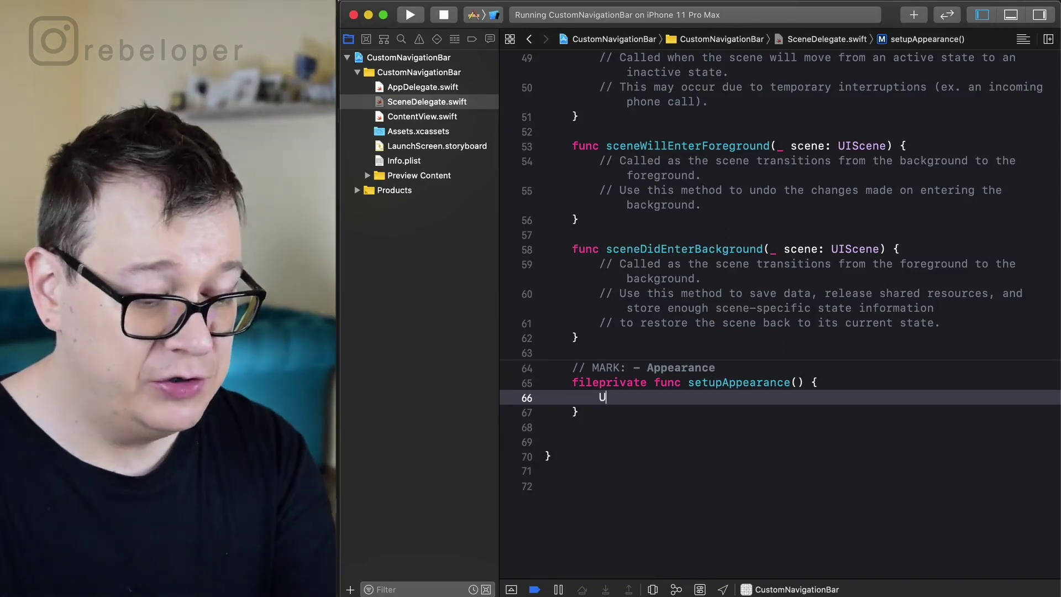
{"action": "type", "text": "UIN"}
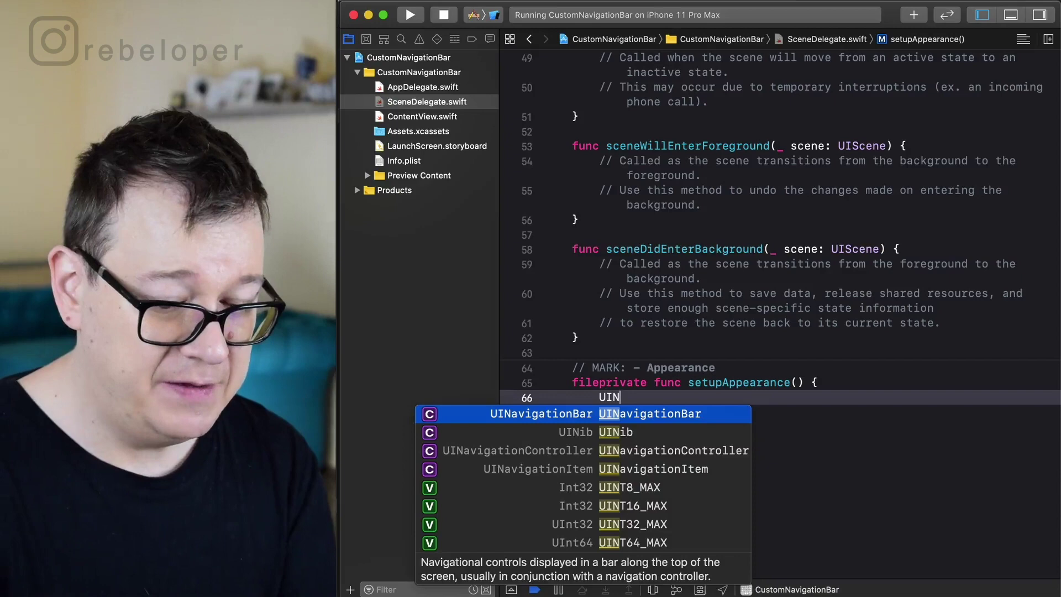
- Write UINavigationBar.appearance().setBackgroundImage(UIImage(), for: UIBarMetrics.default) on line 66
{"action": "key", "text": "Return"}
{"action": "type", "text": ".ap"}
{"action": "key", "text": "Return"}
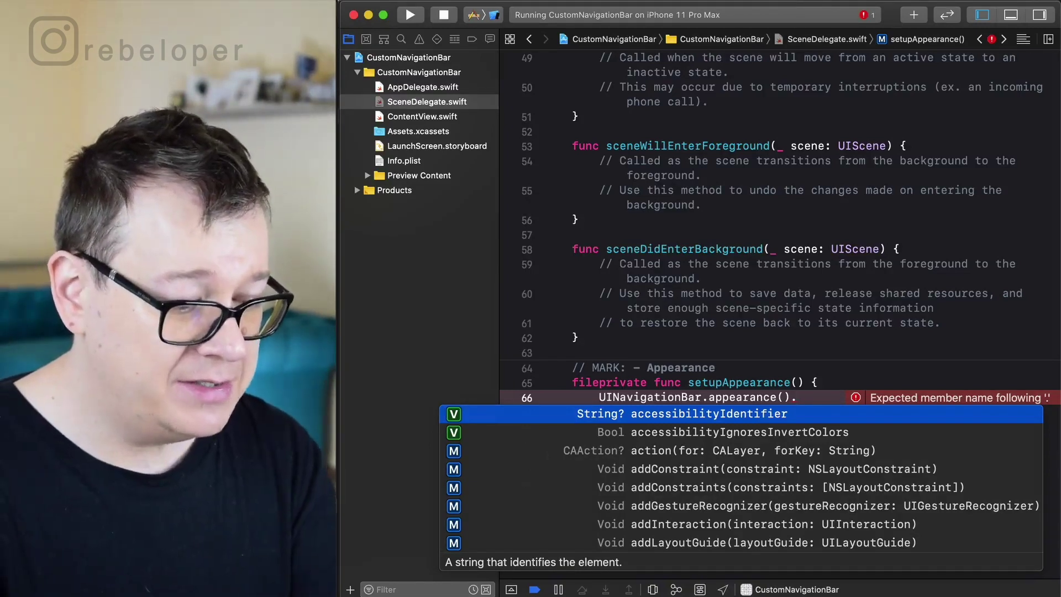
{"action": "type", "text": "set"}
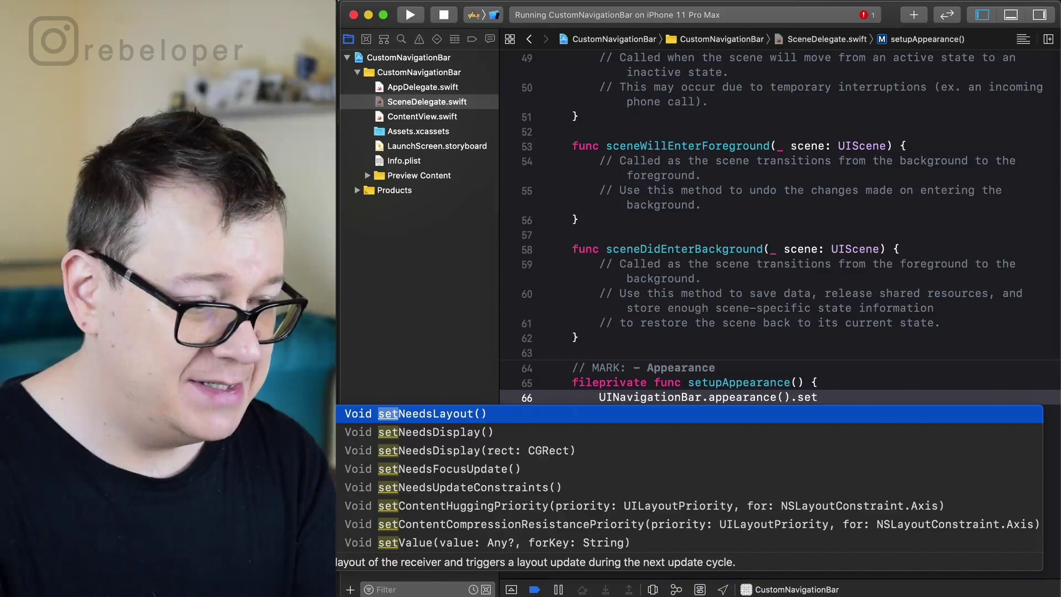
{"action": "type", "text": "Back"}
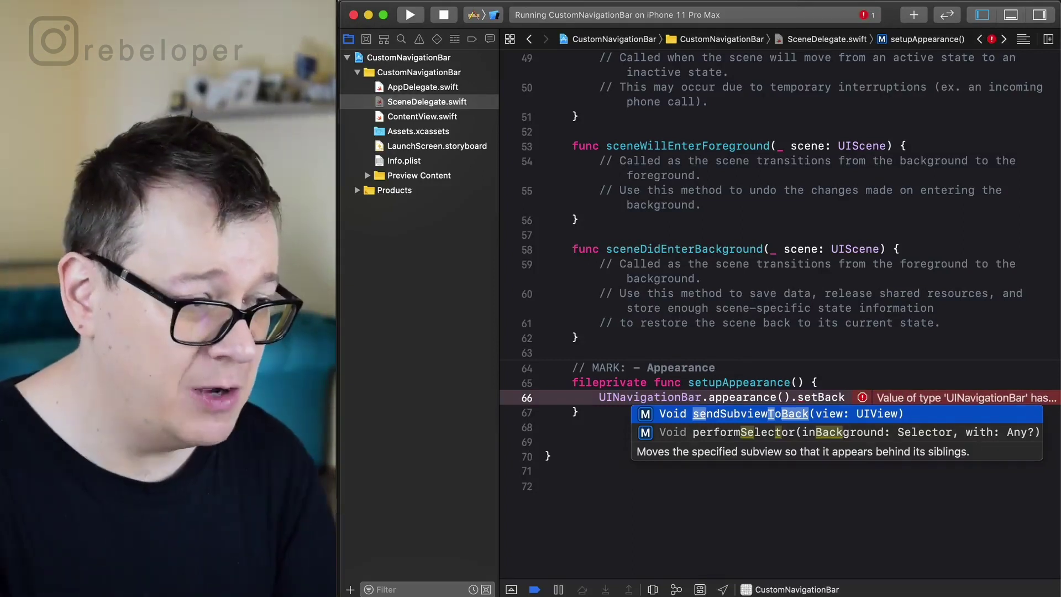
{"action": "type", "text": "gro"}
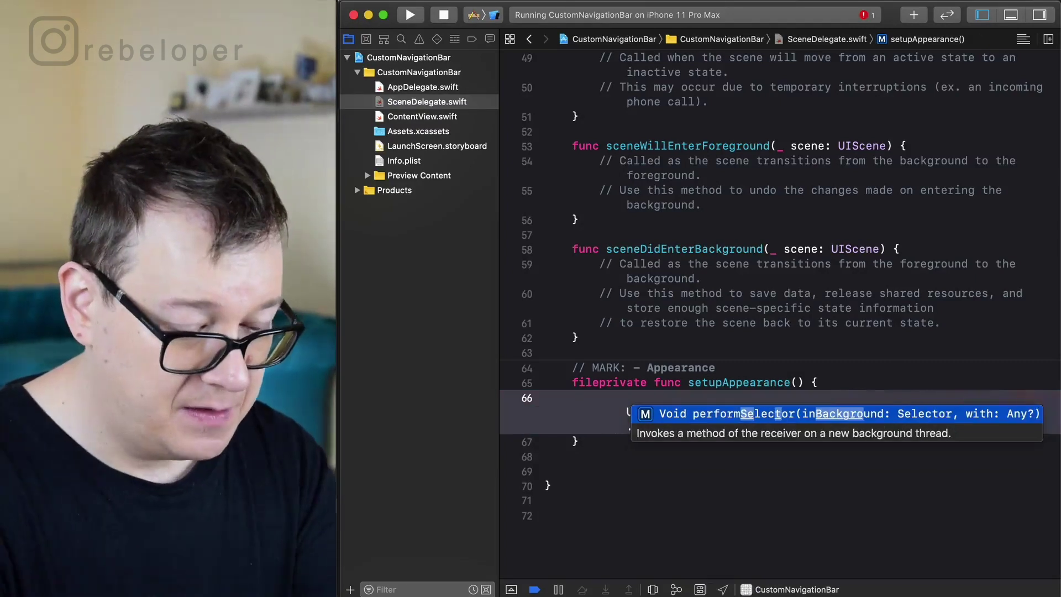
{"action": "type", "text": "undImage"}
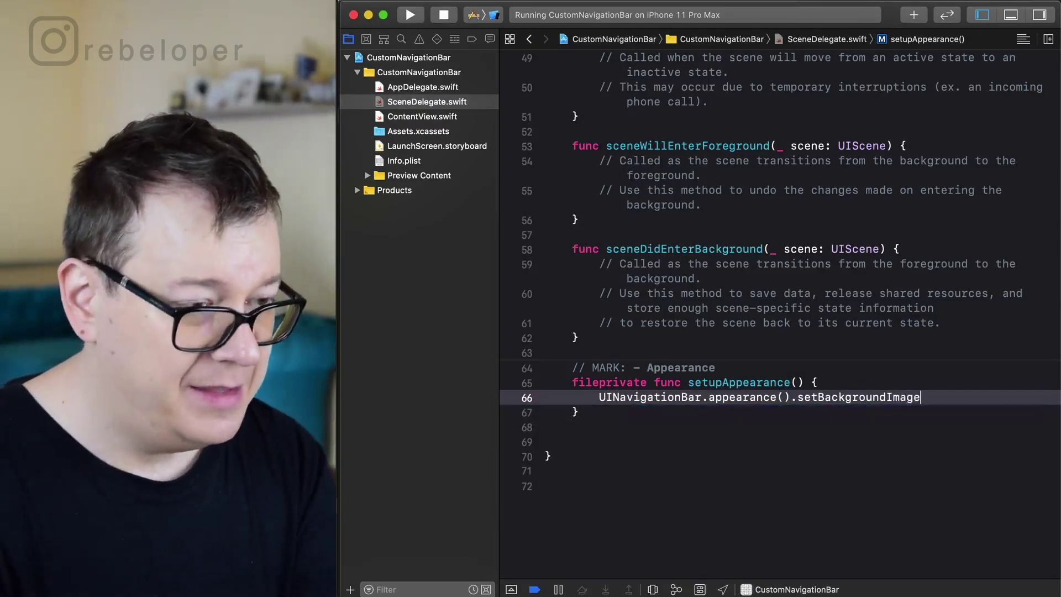
{"action": "type", "text": "("}
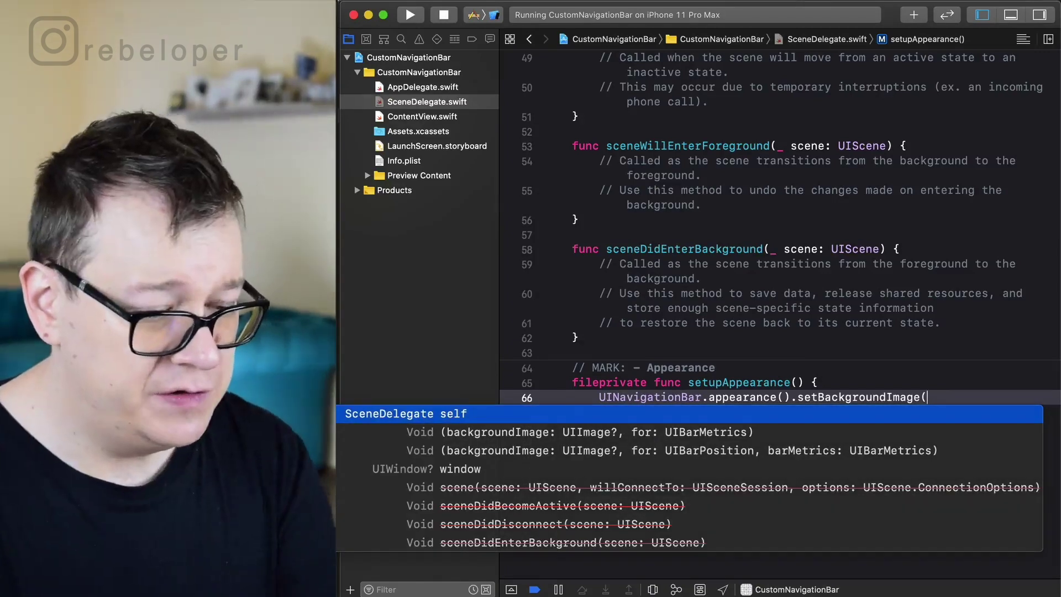
{"action": "type", "text": "UI"}
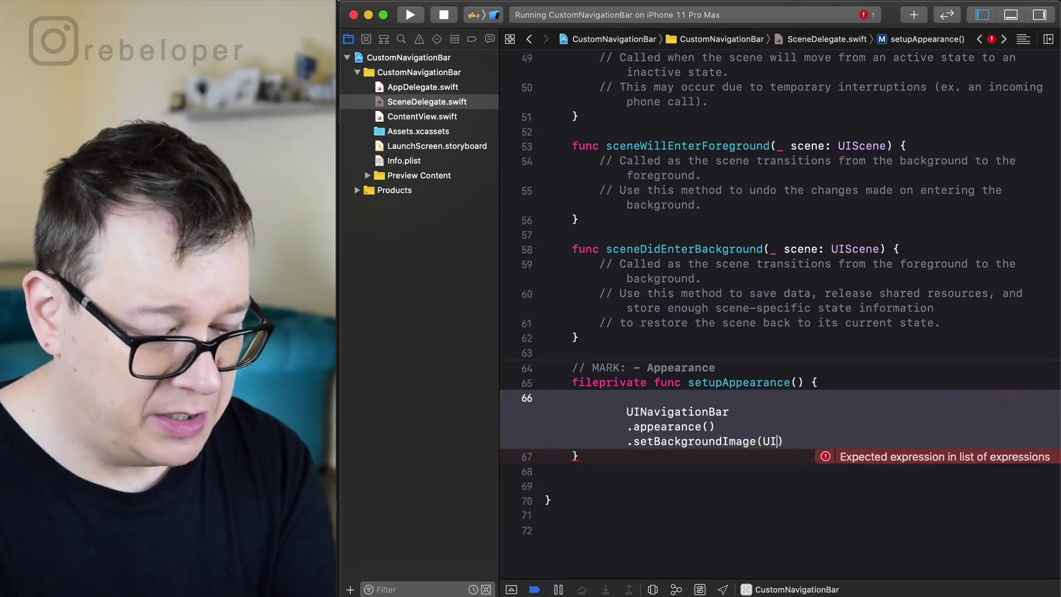
{"action": "type", "text": "Imag"}
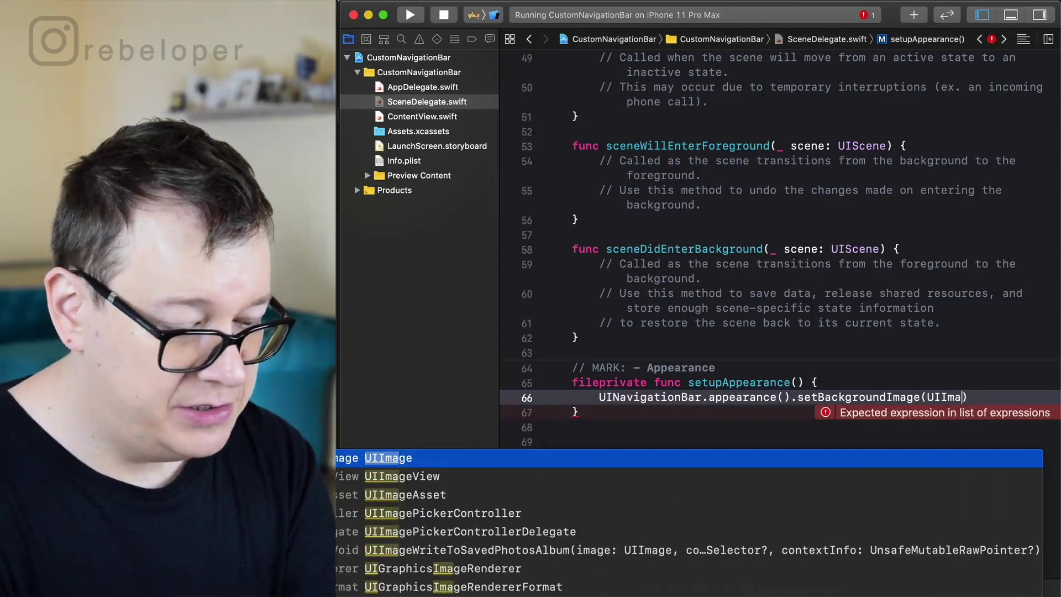
{"action": "type", "text": "e(), "}
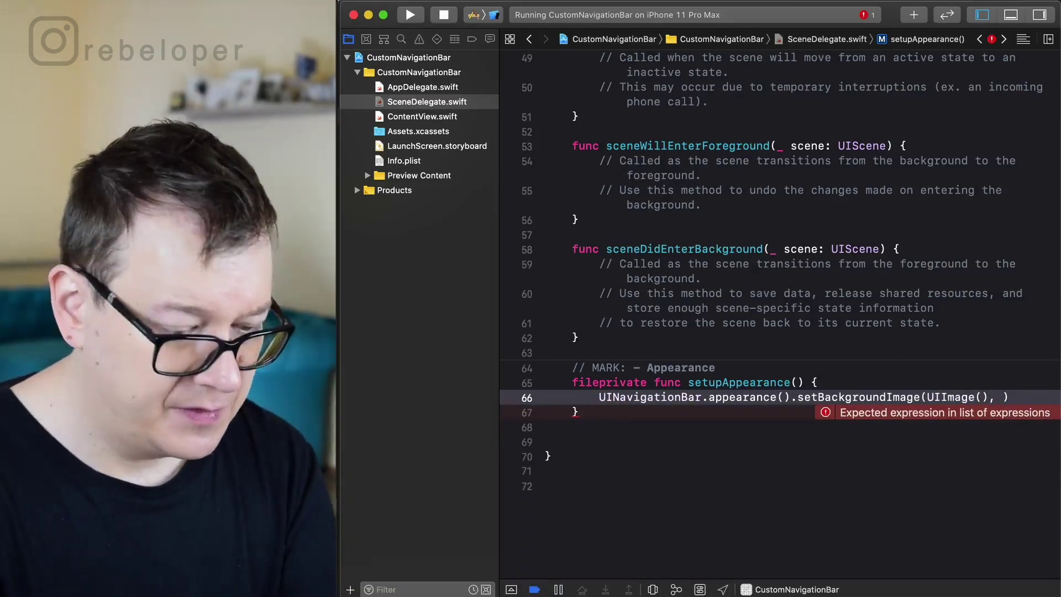
{"action": "type", "text": "for:"}
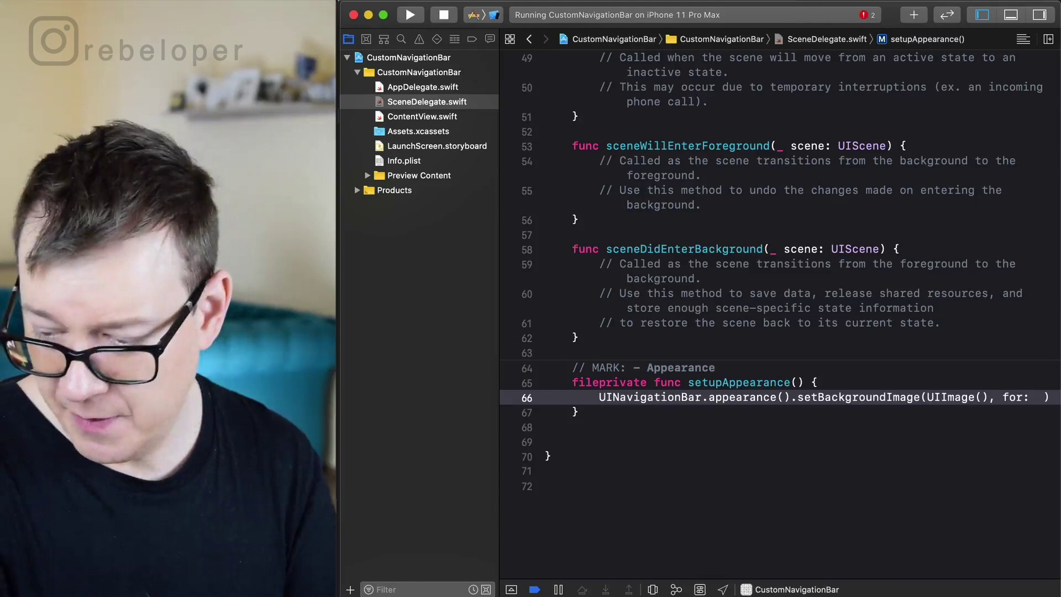
{"action": "type", "text": "UI"}
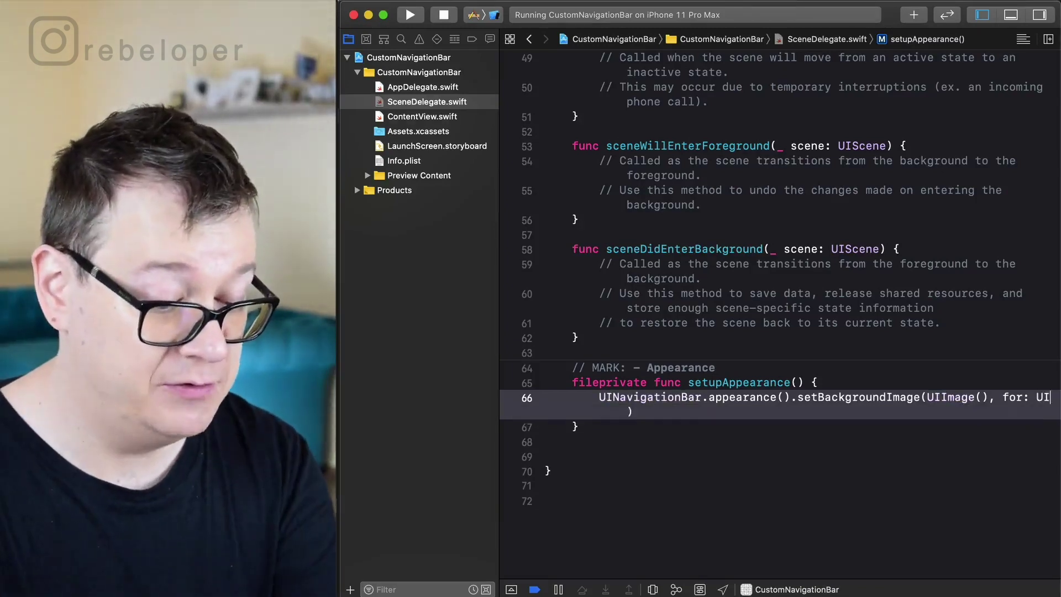
{"action": "type", "text": "Bar"}
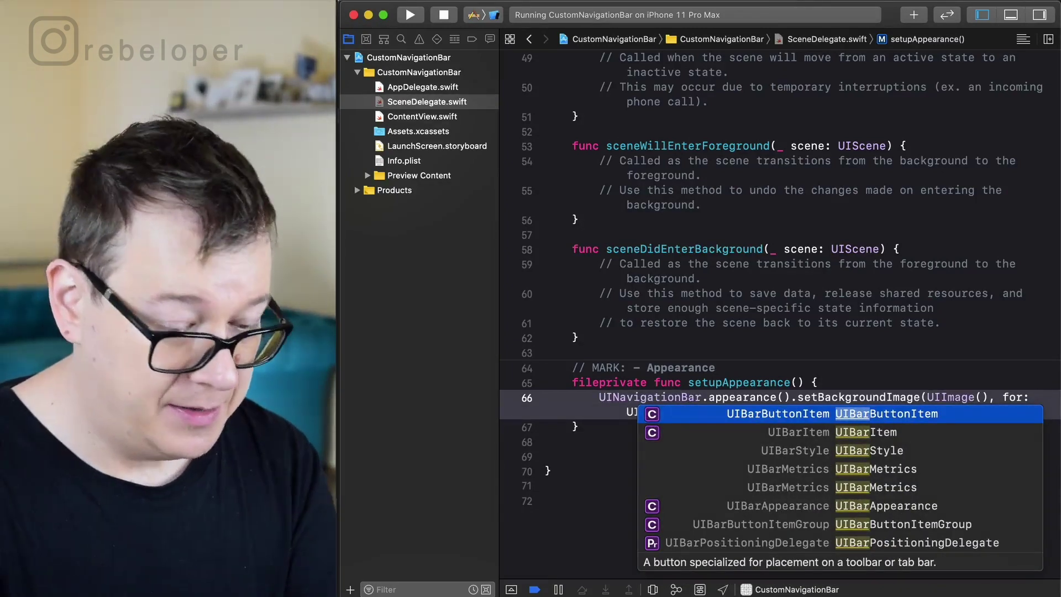
{"action": "key", "text": "Down"}
{"action": "key", "text": "Down"}
{"action": "key", "text": "Down"}
{"action": "key", "text": "Down"}
{"action": "key", "text": "Return"}
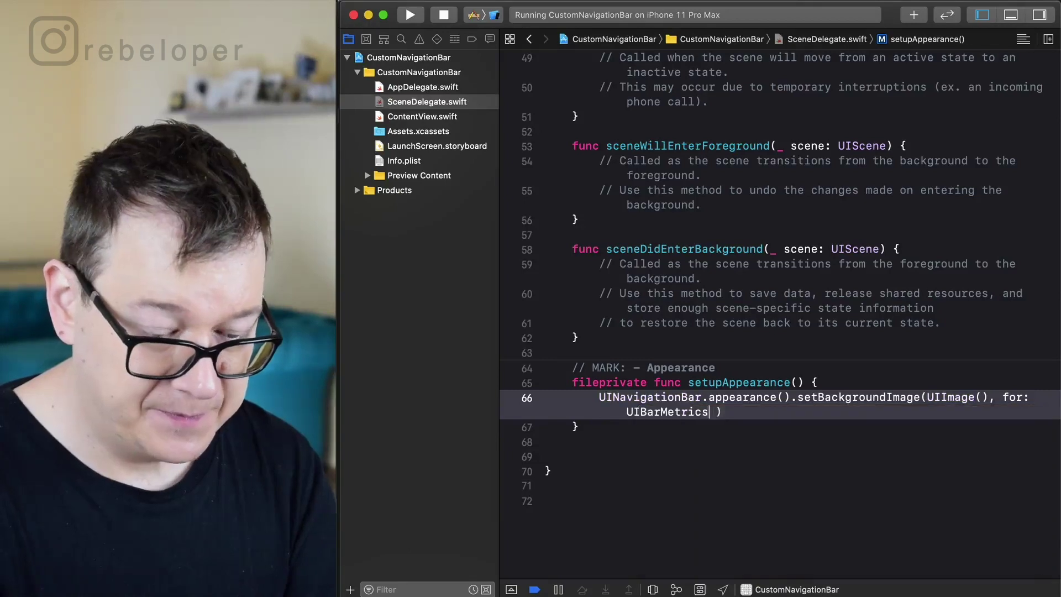
{"action": "type", "text": ".def"}
{"action": "key", "text": "Return"}
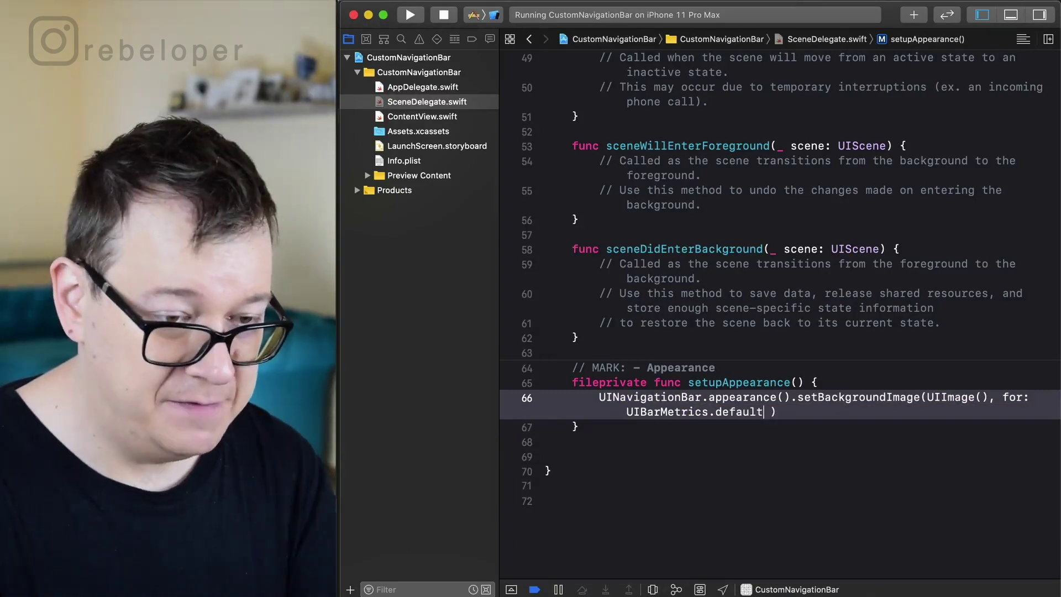
{"action": "key", "text": "BackSpace"}
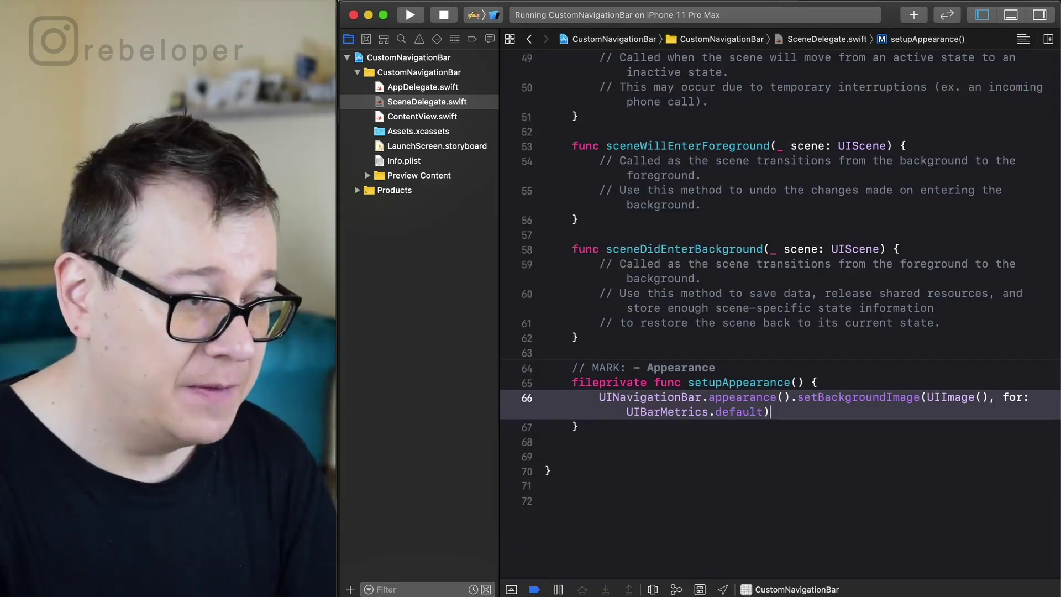
{"action": "key", "text": "Return"}
{"action": "type", "text": "UI"}
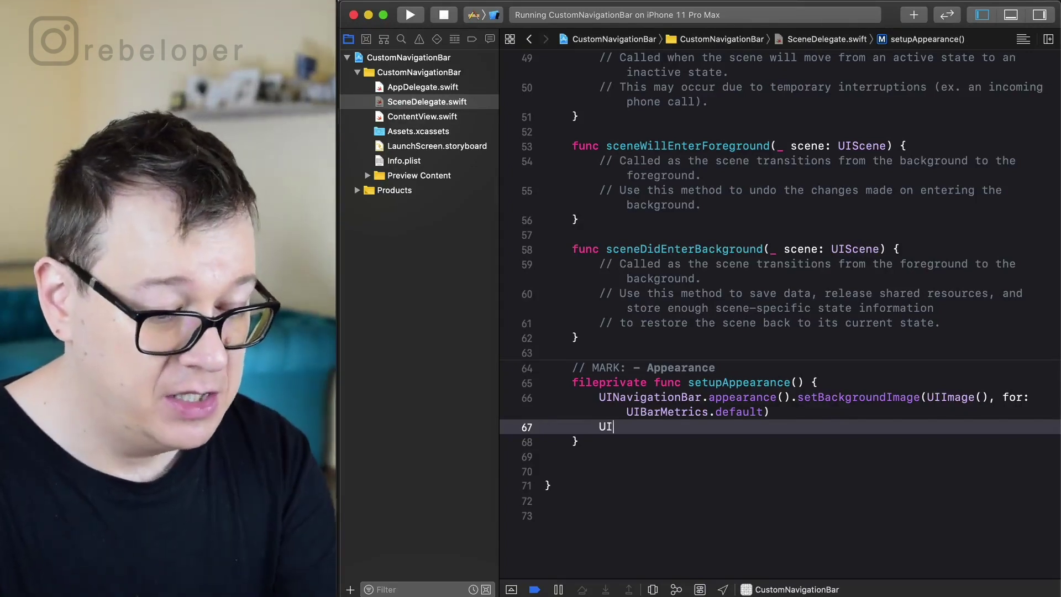
{"action": "type", "text": "Na"}
- Set UINavigationBar.appearance().shadowImage to UIImage() on line 67, hiding the navigator for space
{"action": "key", "text": "Return"}
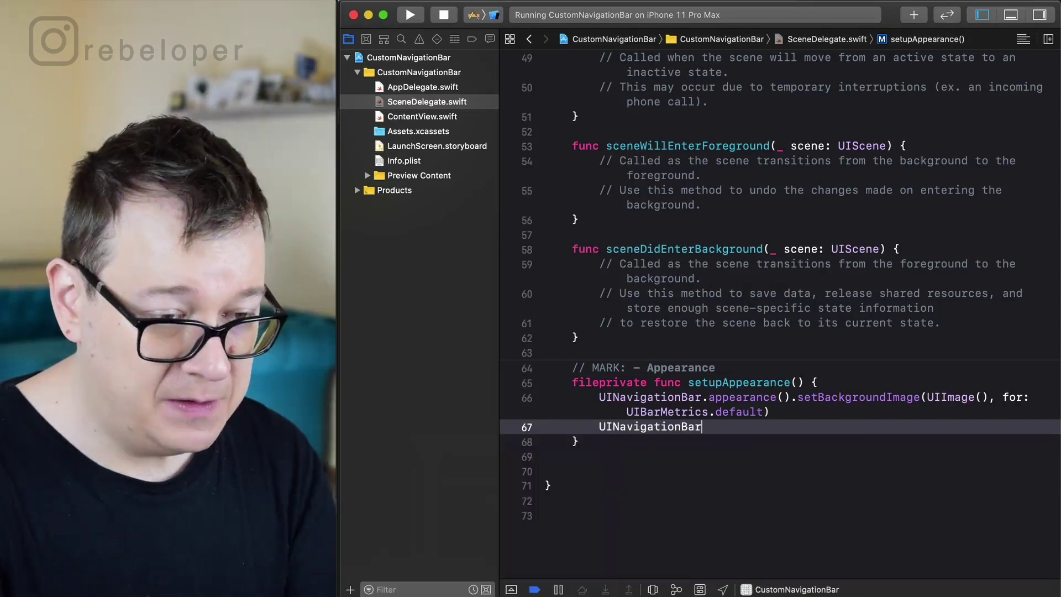
{"action": "left_click", "coordinate": [983, 15]}
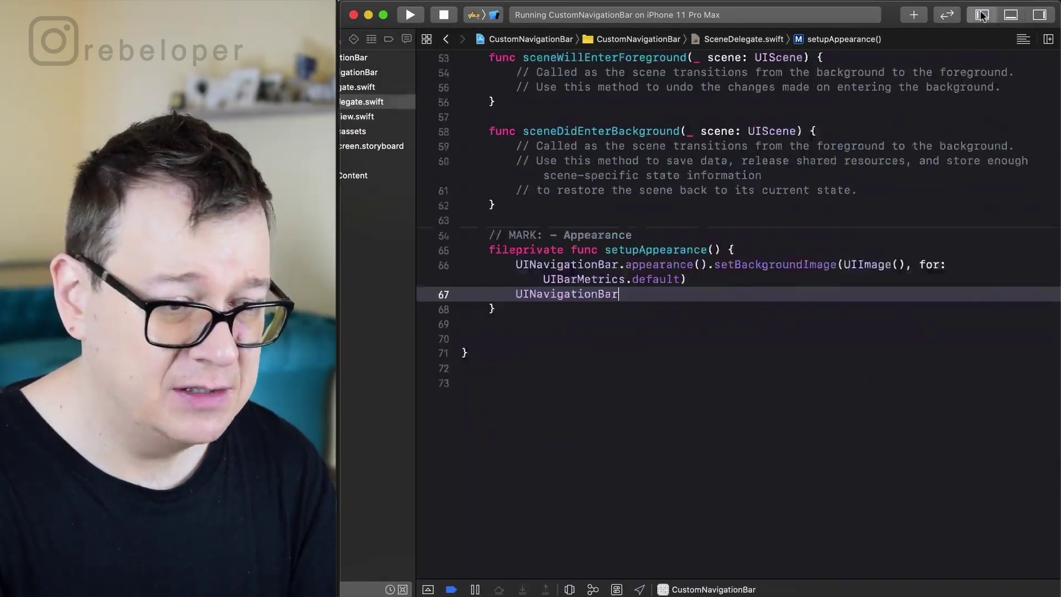
{"action": "type", "text": "."}
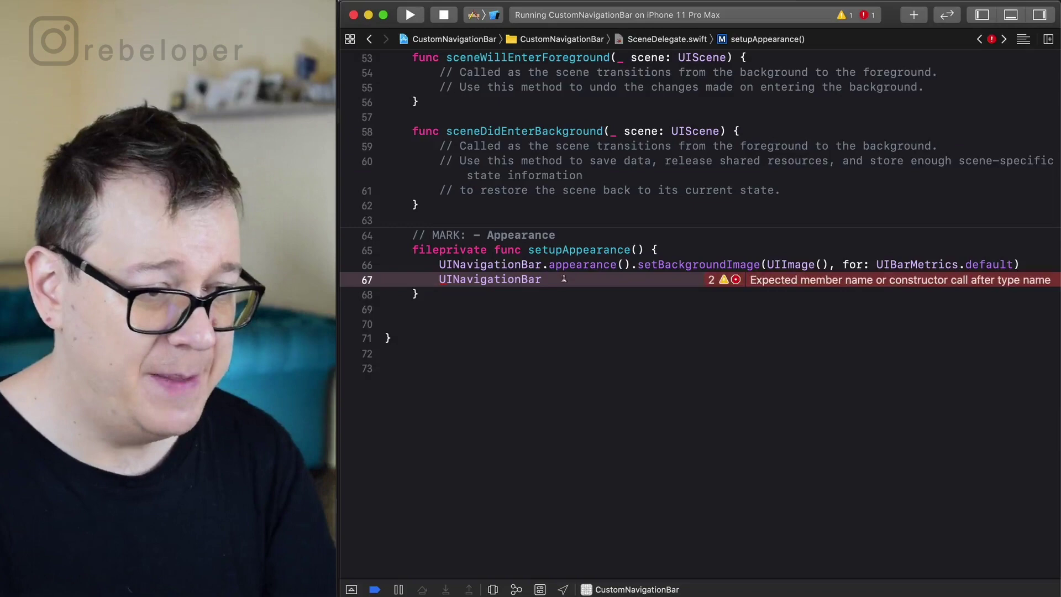
{"action": "type", "text": "app"}
{"action": "key", "text": "Return"}
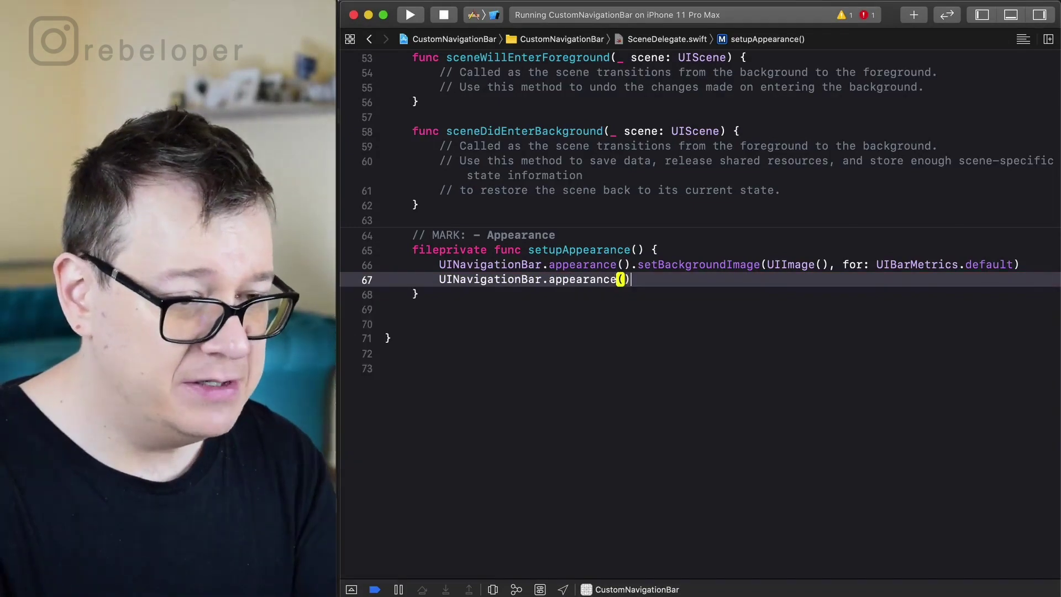
{"action": "type", "text": ".sha"}
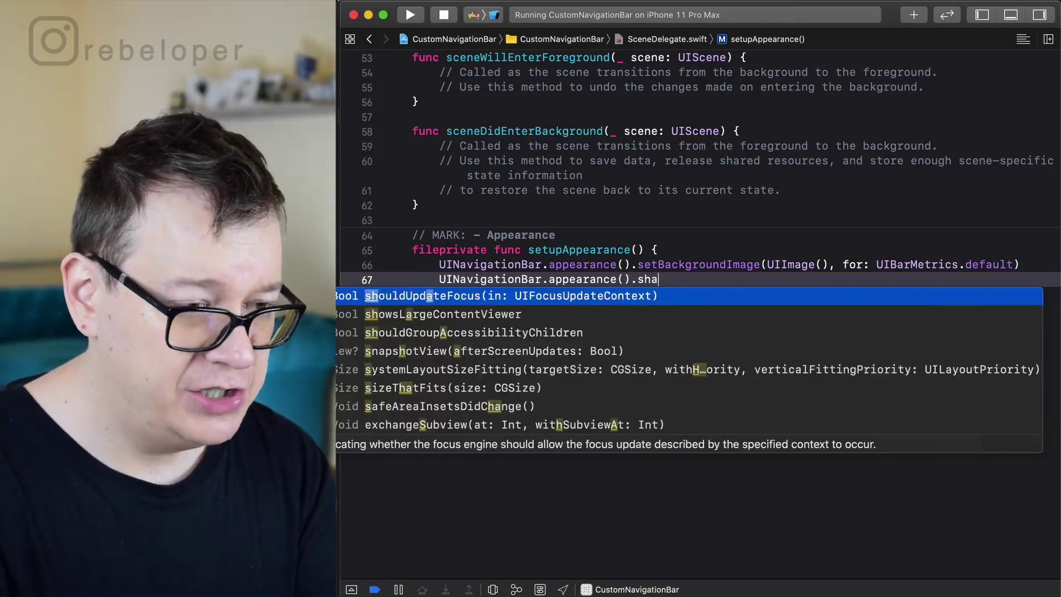
{"action": "type", "text": "dowImage"}
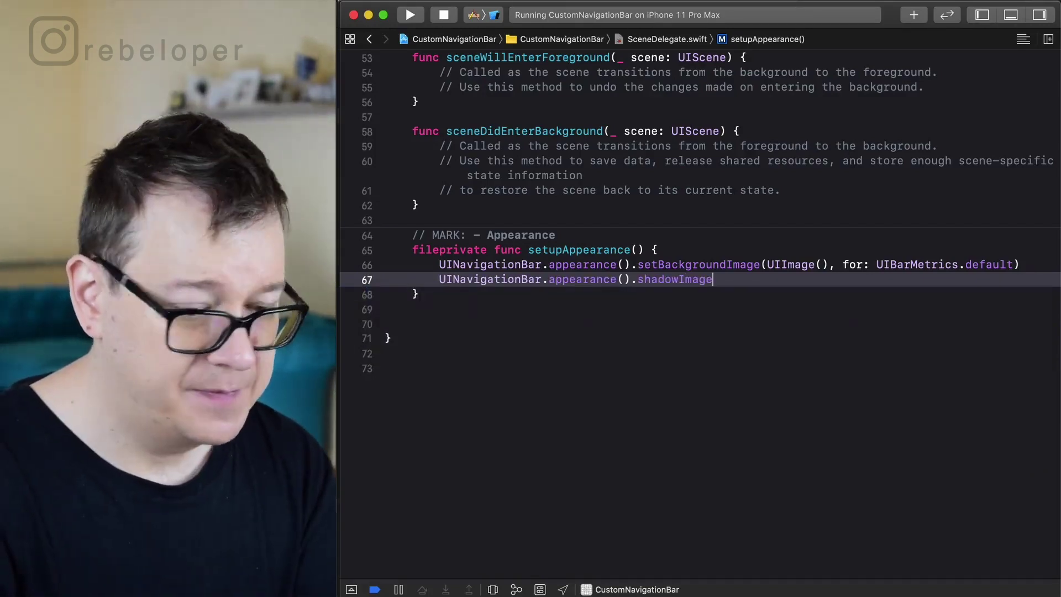
{"action": "type", "text": " = UII"}
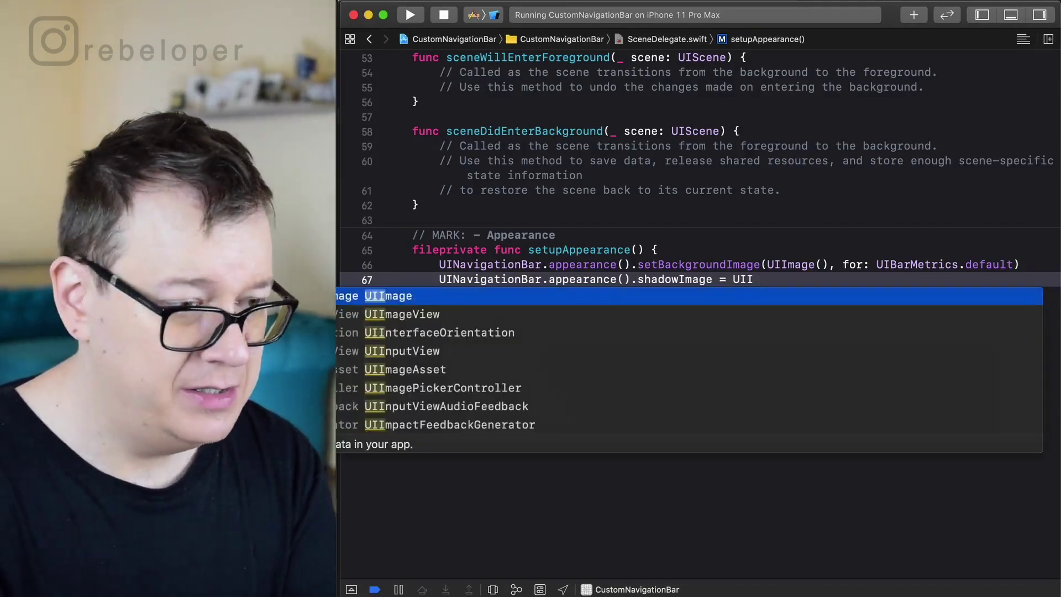
{"action": "key", "text": "Return"}
{"action": "type", "text": "("}
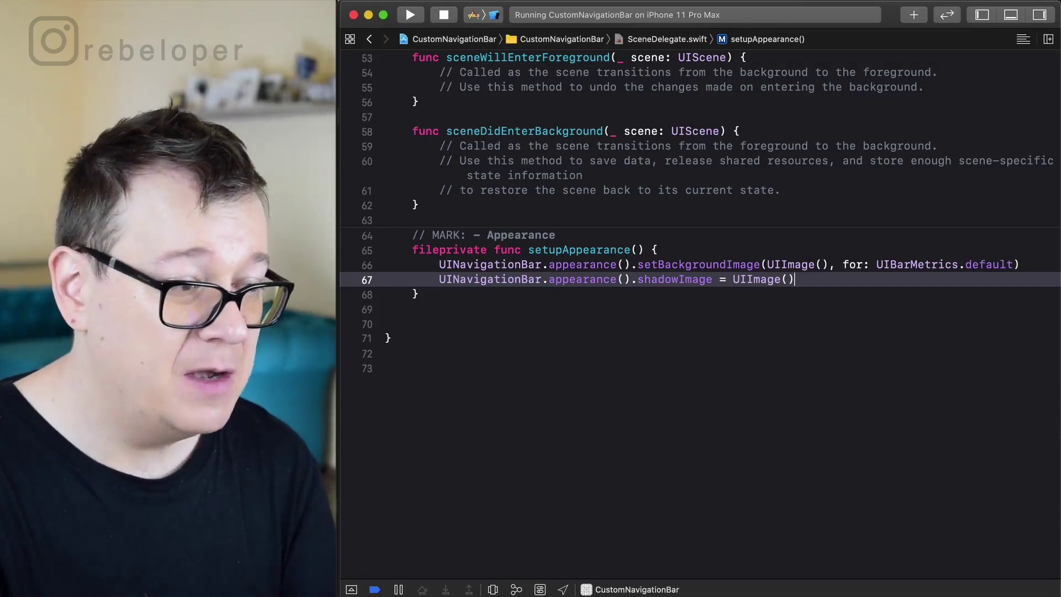
- Add line 68 setting UINavigationBar.appearance().isTranslucent to true, fixing the missing appearance()
{"action": "key", "text": "Return"}
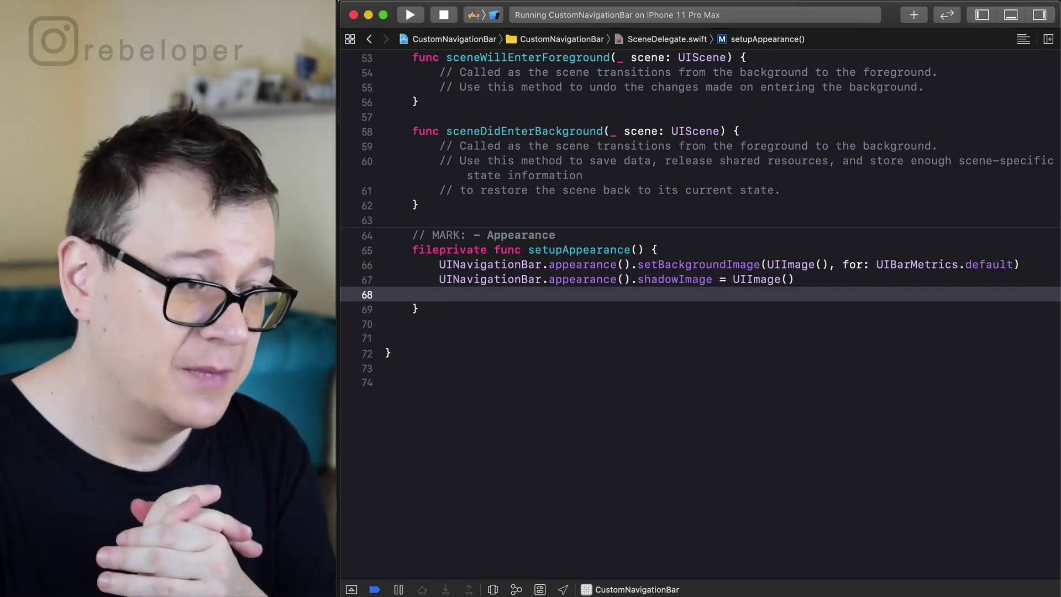
{"action": "type", "text": "UI"}
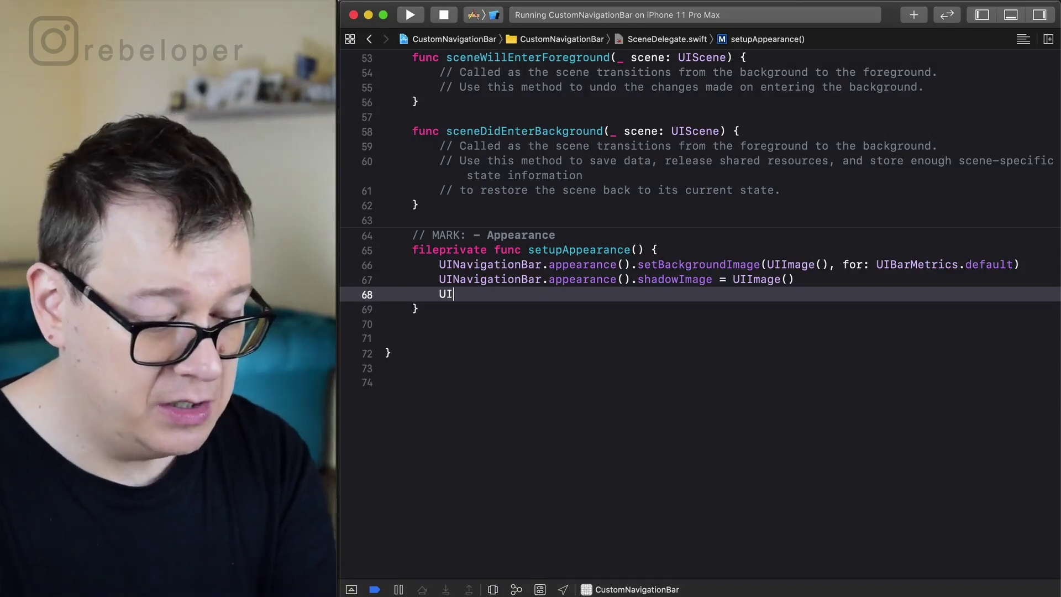
{"action": "type", "text": "Nav"}
{"action": "key", "text": "Return"}
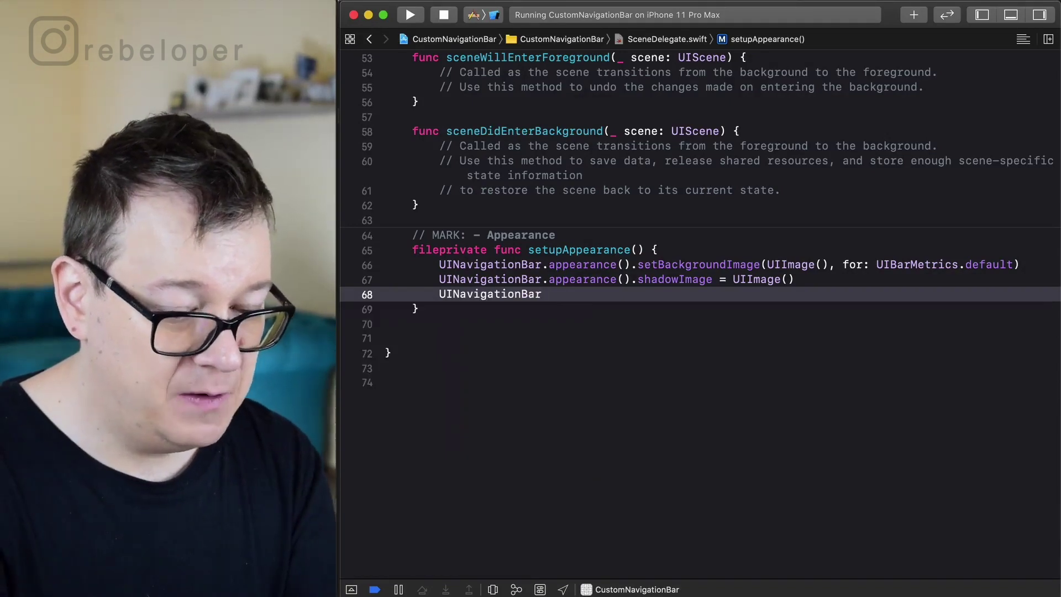
{"action": "type", "text": ".is"}
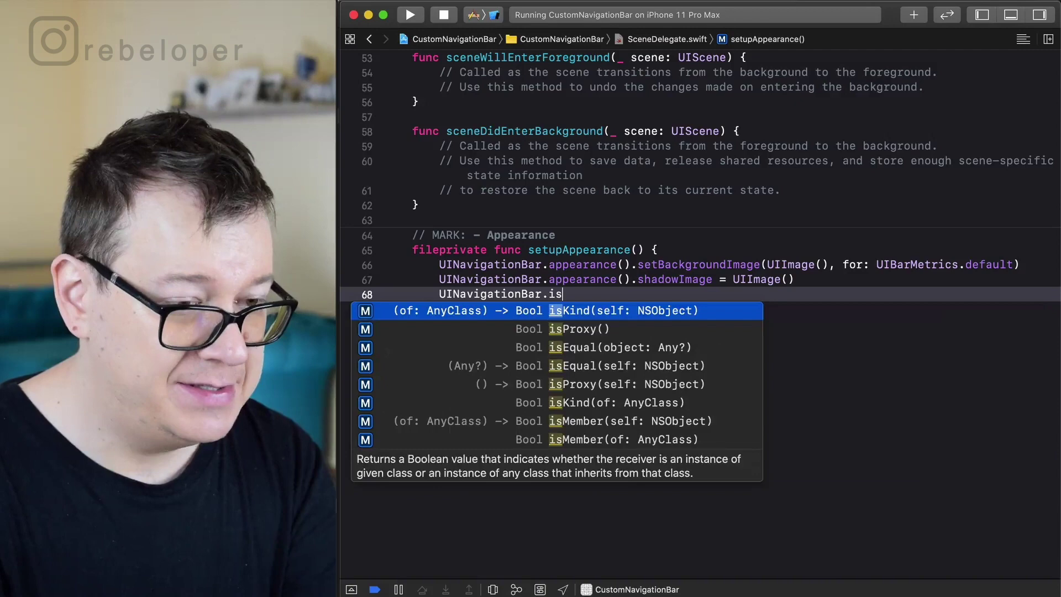
{"action": "type", "text": "a"}
{"action": "key", "text": "BackSpace"}
{"action": "type", "text": "Tra"}
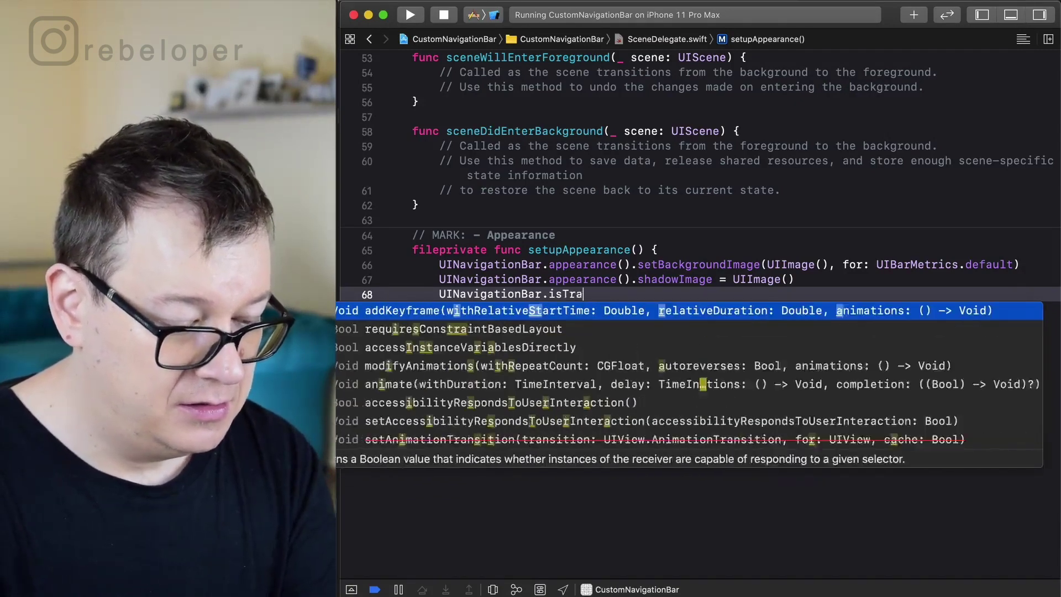
{"action": "type", "text": "nslu"}
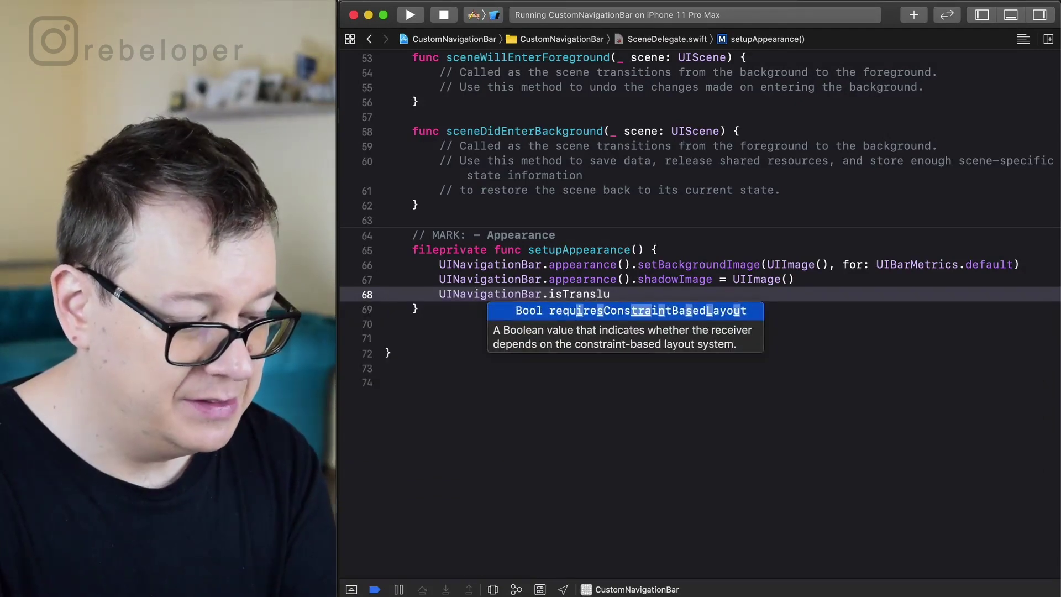
{"action": "type", "text": "cent = tr"}
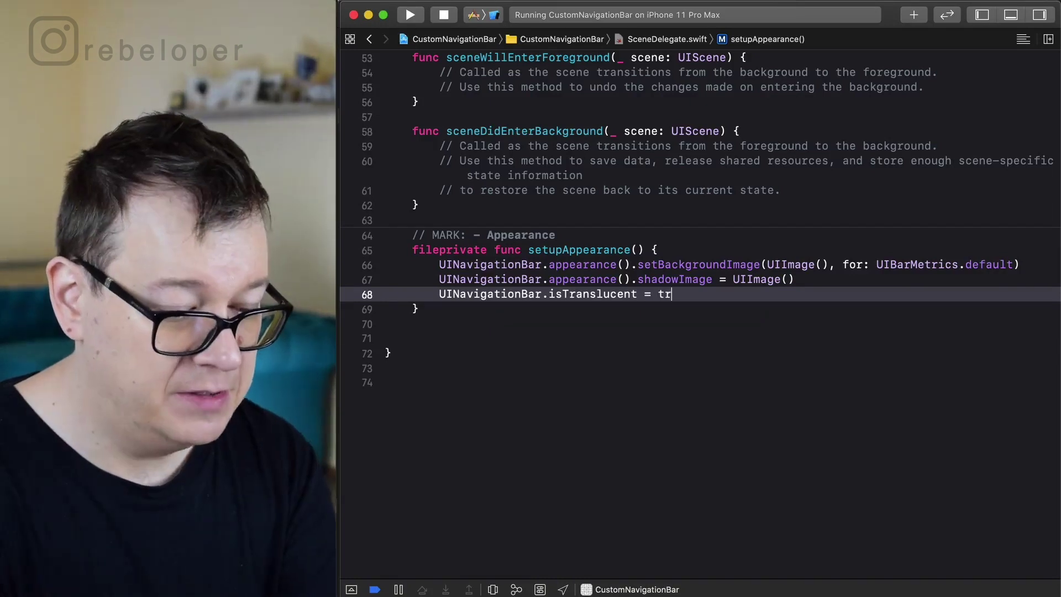
{"action": "type", "text": "ue"}
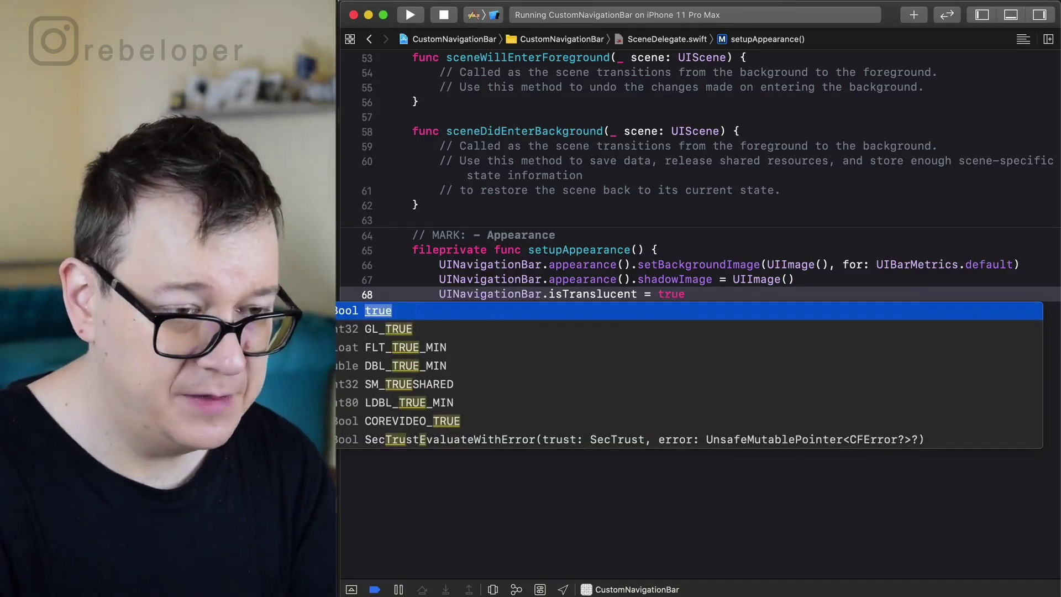
{"action": "key", "text": "Return"}
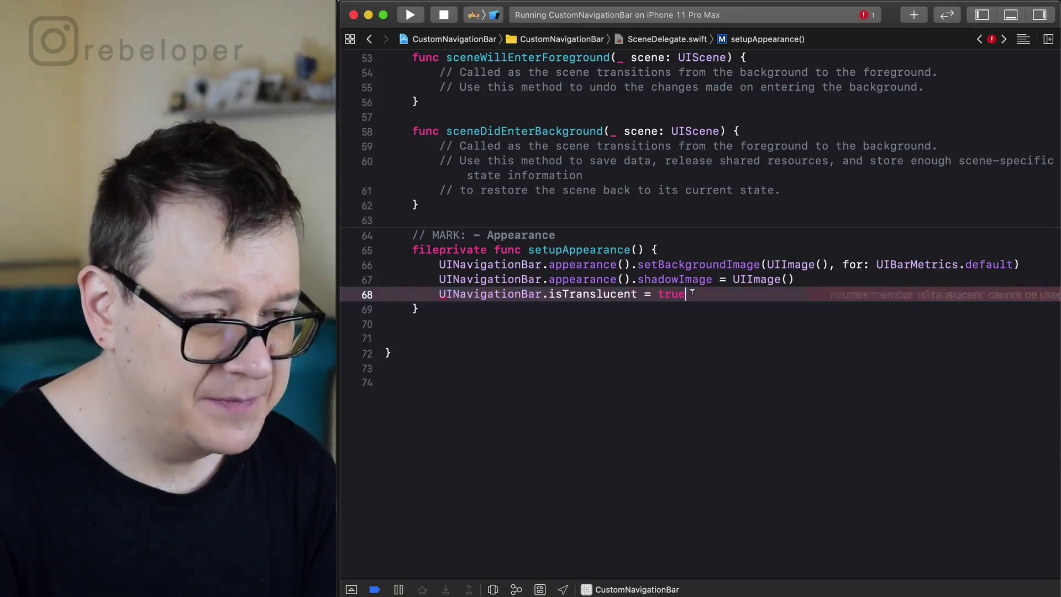
{"action": "left_click", "coordinate": [544, 294]}
{"action": "type", "text": ".appearance("}
{"action": "key", "text": "Return"}
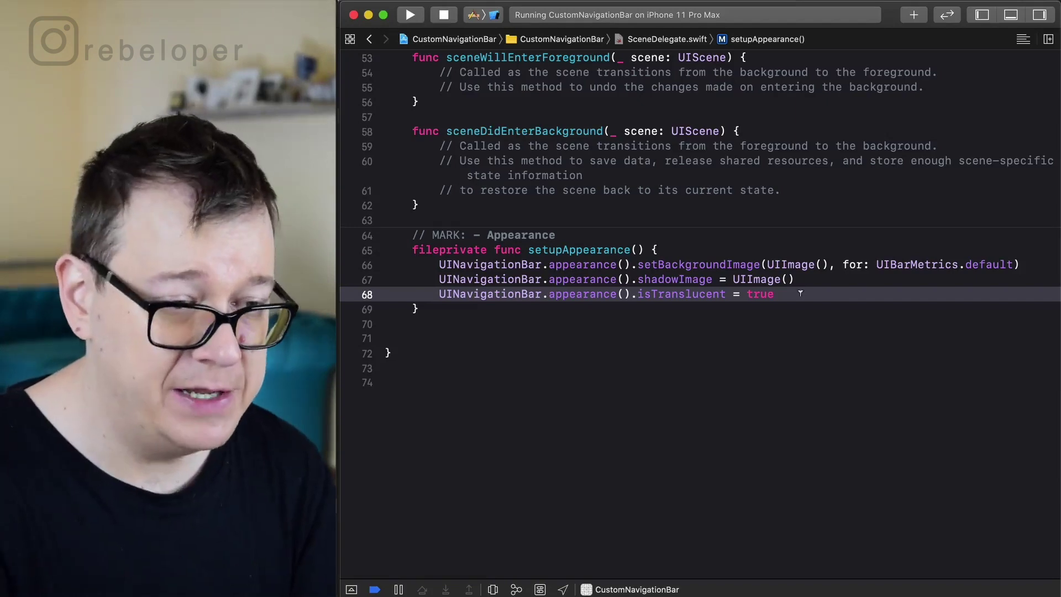
- Add line 69 setting UINavigationBar.appearance().backgroundColor to .clear
{"action": "key", "text": "Return"}
{"action": "type", "text": "UINa"}
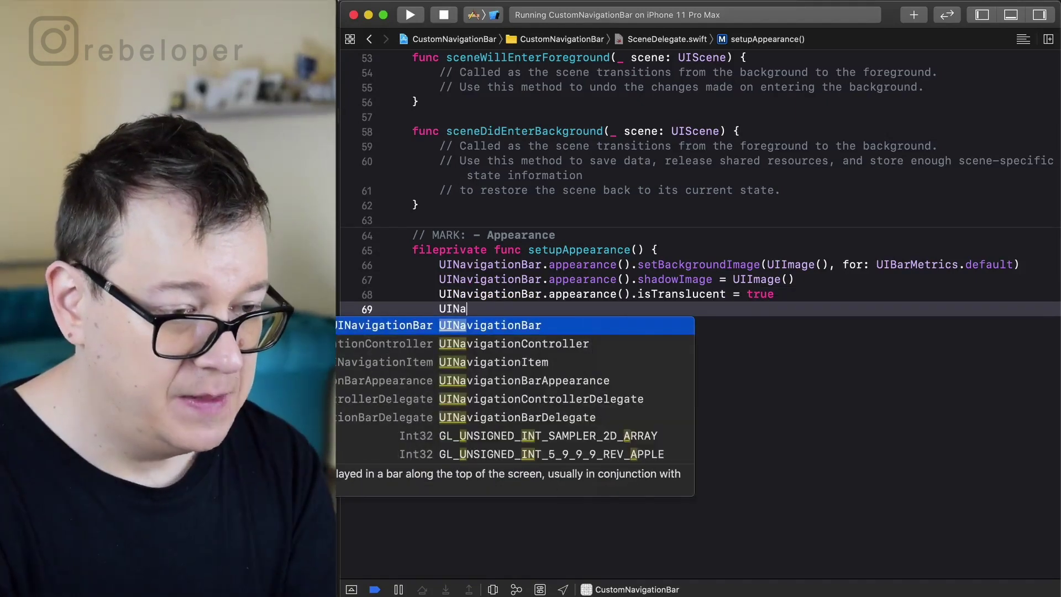
{"action": "type", "text": "v"}
{"action": "key", "text": "Return"}
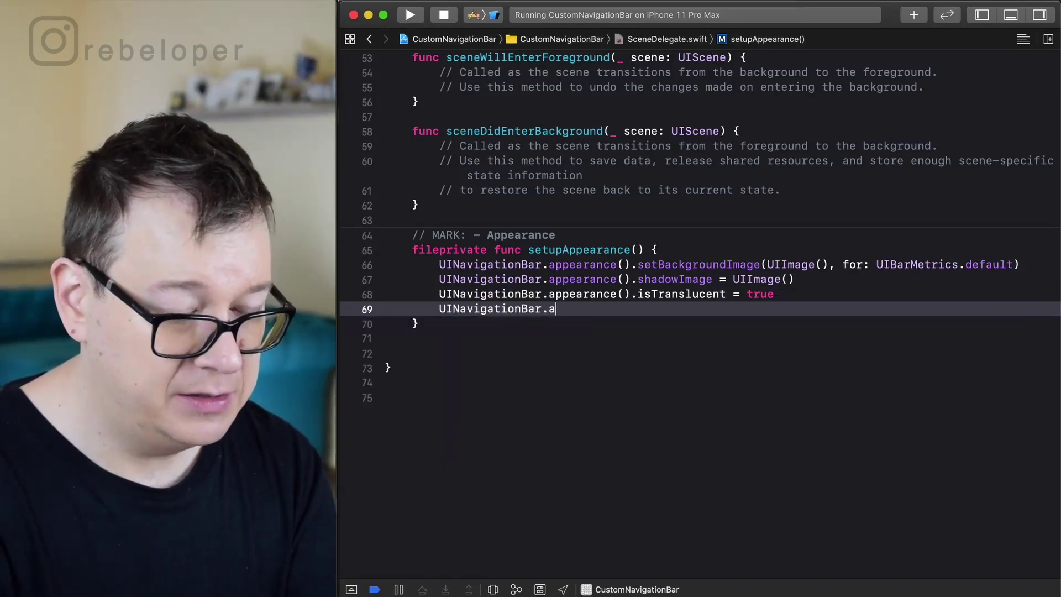
{"action": "type", "text": "pp"}
{"action": "key", "text": "Return"}
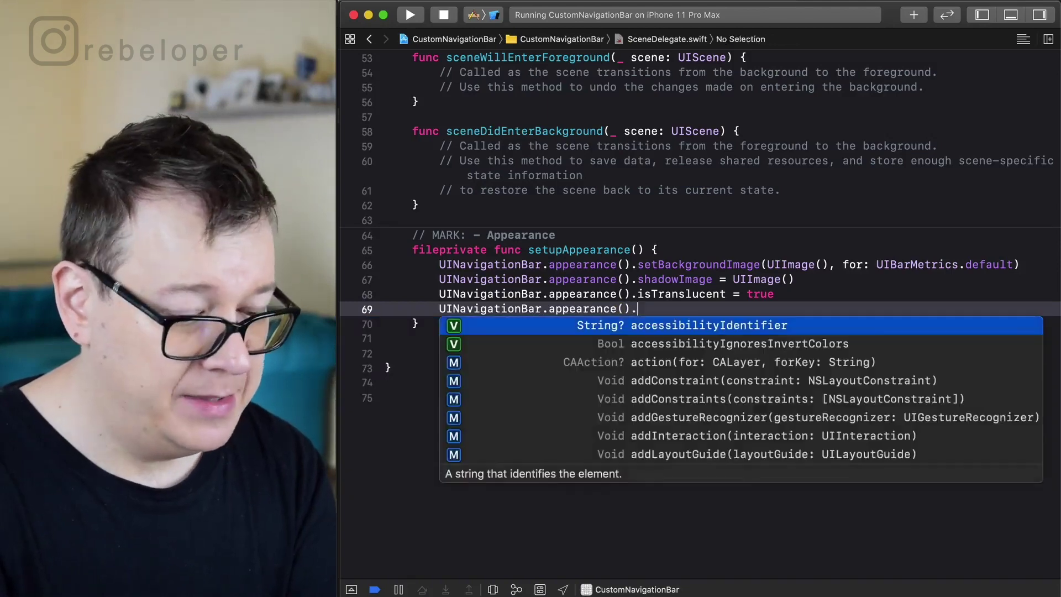
{"action": "type", "text": "backgrou"}
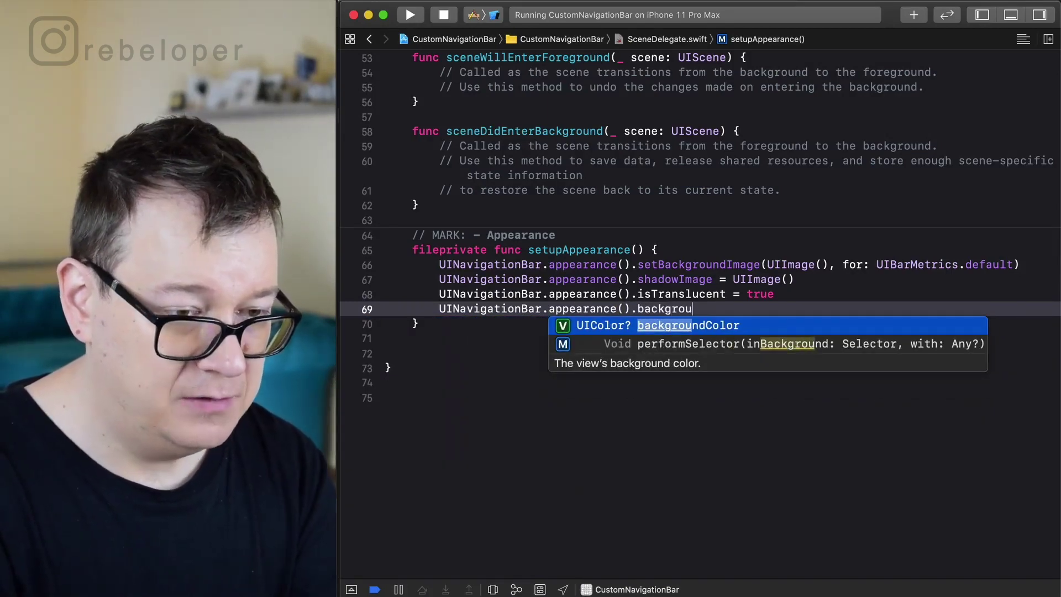
{"action": "key", "text": "Return"}
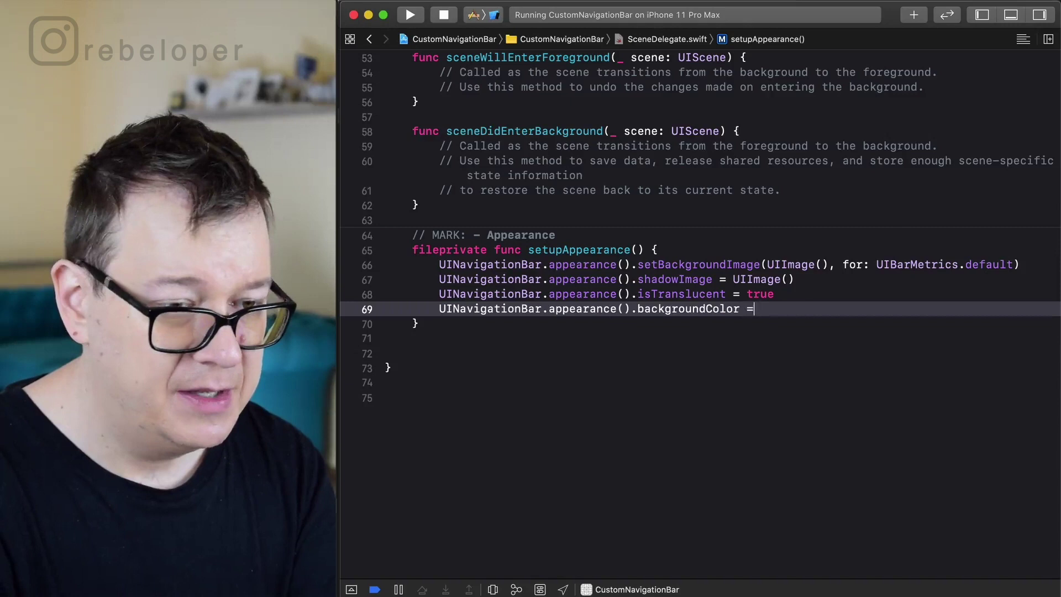
{"action": "type", "text": " .cle"}
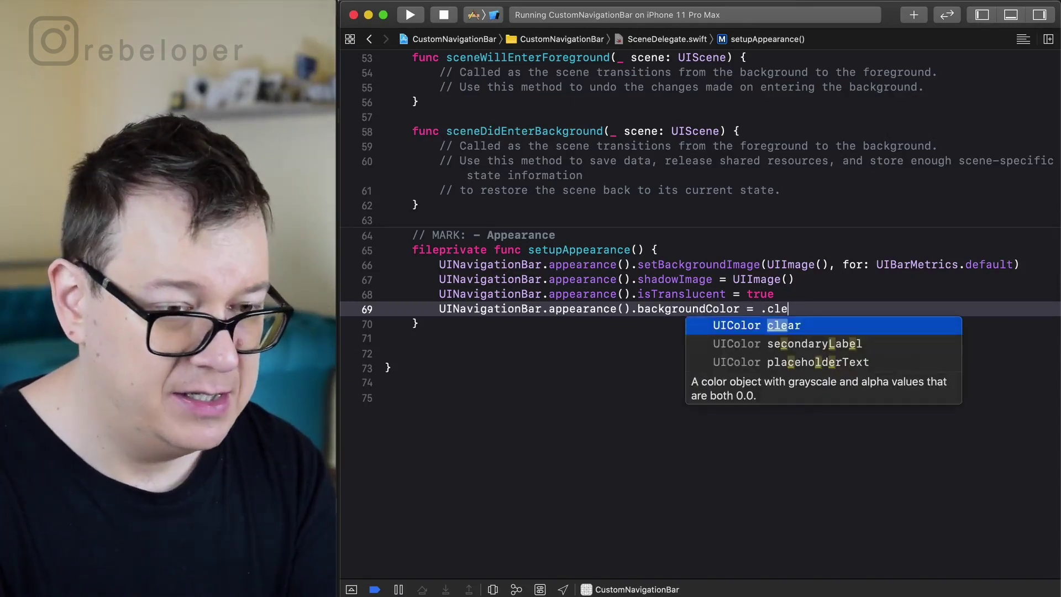
{"action": "key", "text": "Return"}
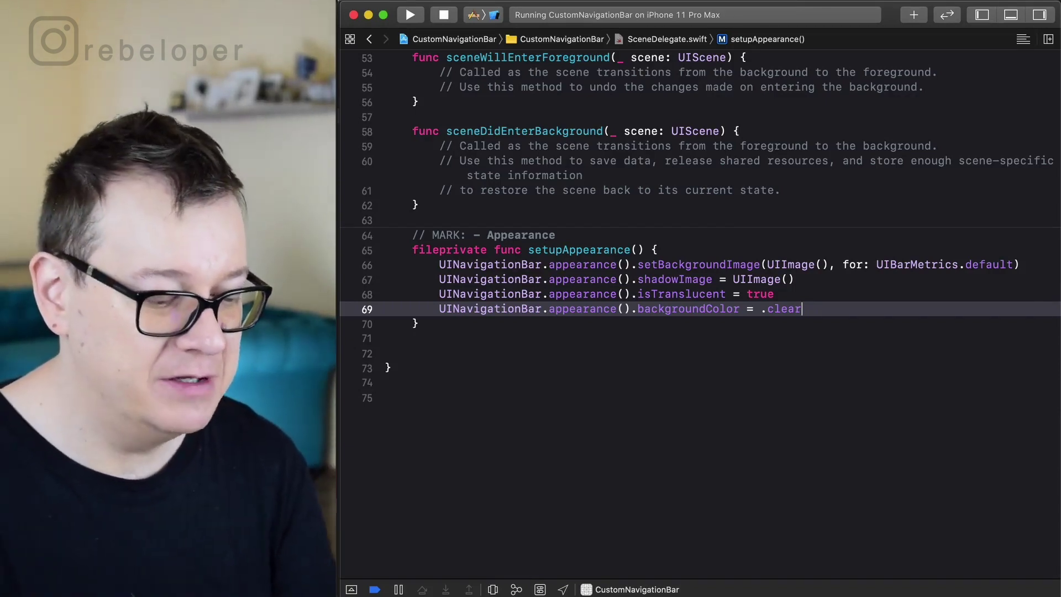
- Rebuild and run with Cmd+R, check the title collapse on scrolling, and return to Xcode
{"action": "key", "text": "super+r"}
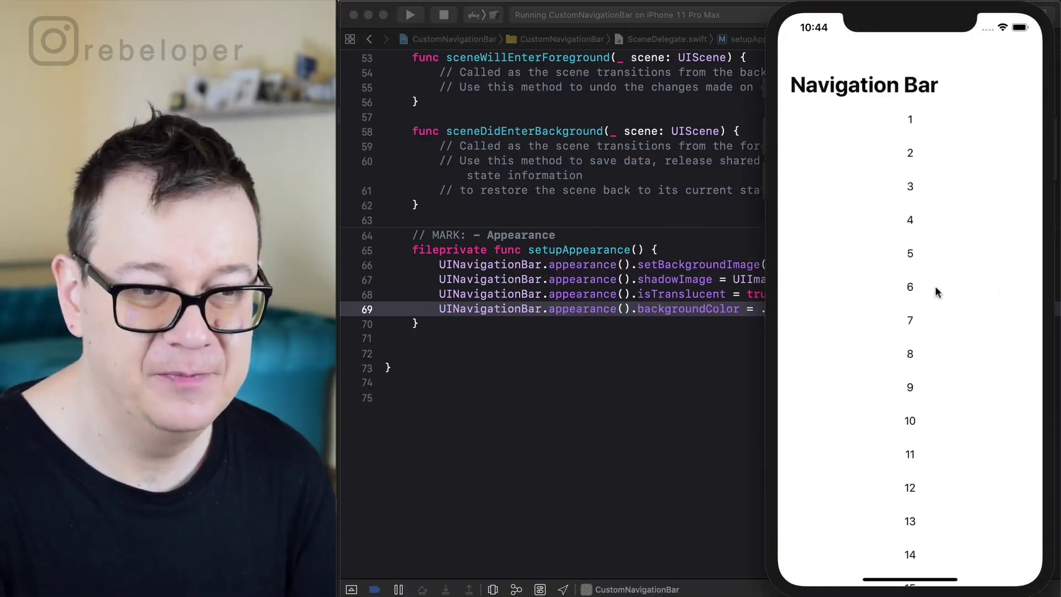
{"action": "mouse_move", "coordinate": [909, 352]}
{"action": "left_mouse_down"}
{"action": "mouse_move", "coordinate": [915, 239]}
{"action": "mouse_move", "coordinate": [901, 407]}
{"action": "mouse_move", "coordinate": [892, 306]}
{"action": "mouse_move", "coordinate": [907, 190]}
{"action": "left_mouse_up"}
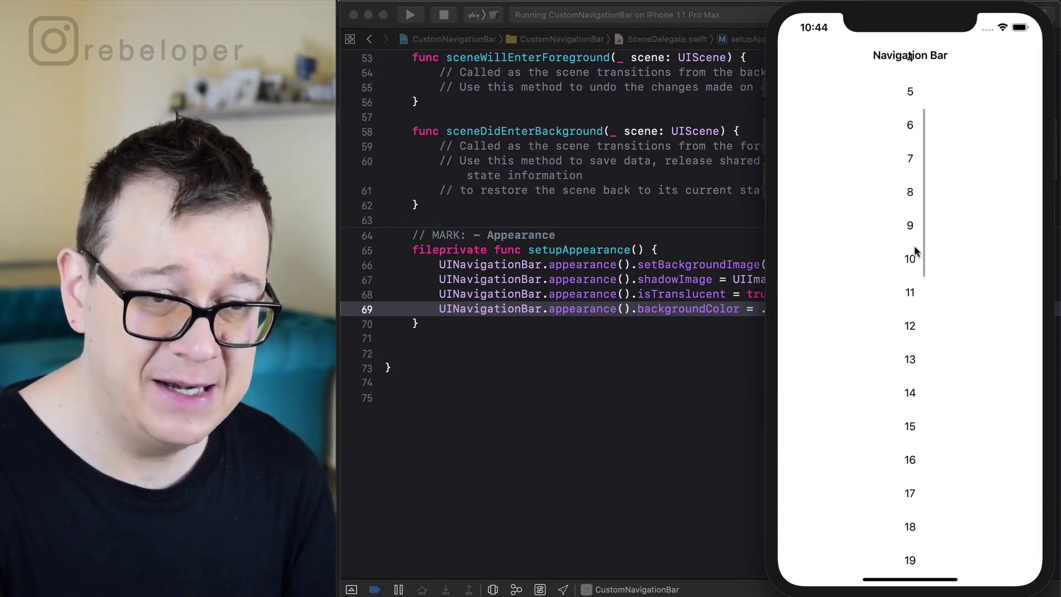
{"action": "scroll", "coordinate": [912, 240], "scroll_direction": "up", "scroll_amount": 5}
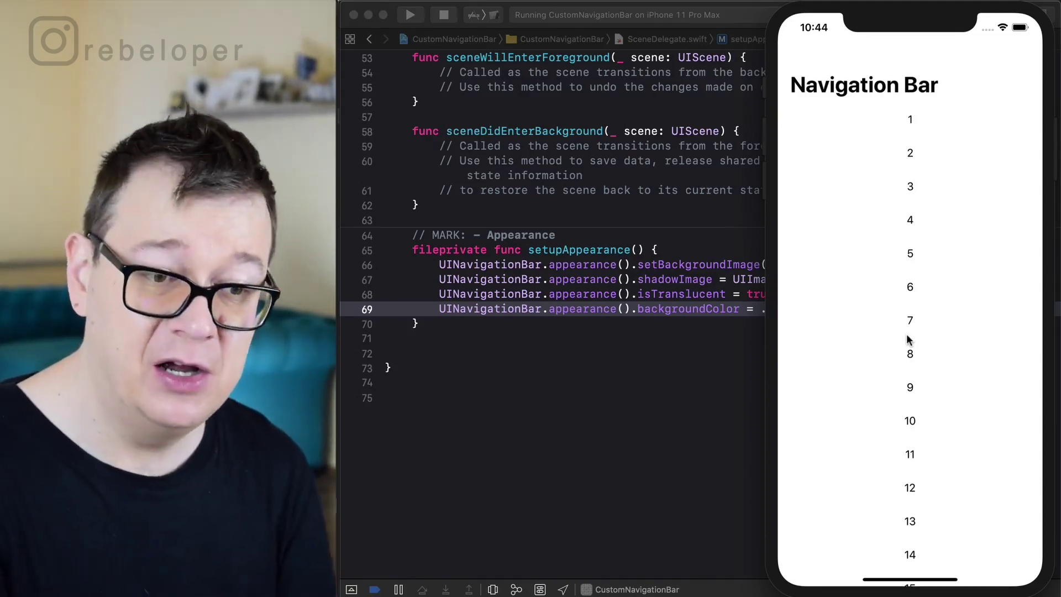
{"action": "mouse_move", "coordinate": [908, 340]}
{"action": "left_mouse_down"}
{"action": "mouse_move", "coordinate": [905, 296]}
{"action": "mouse_move", "coordinate": [884, 348]}
{"action": "left_mouse_up"}
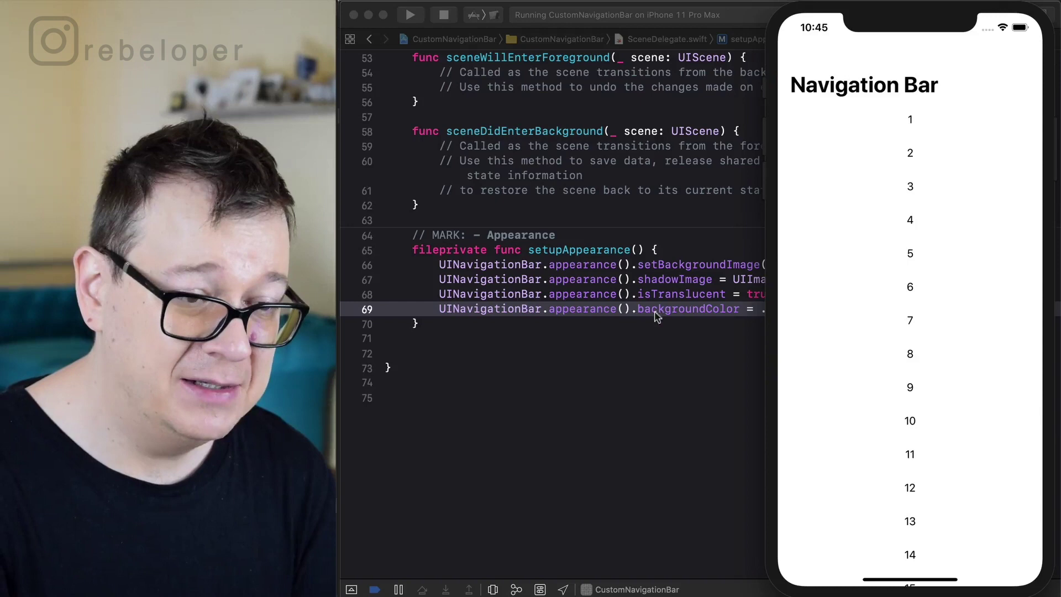
{"action": "left_click", "coordinate": [860, 308]}
- Start line 71's UINavigationBar titleTextAttributes with foregroundColor set to UIColor.red
{"action": "key", "text": "Return"}
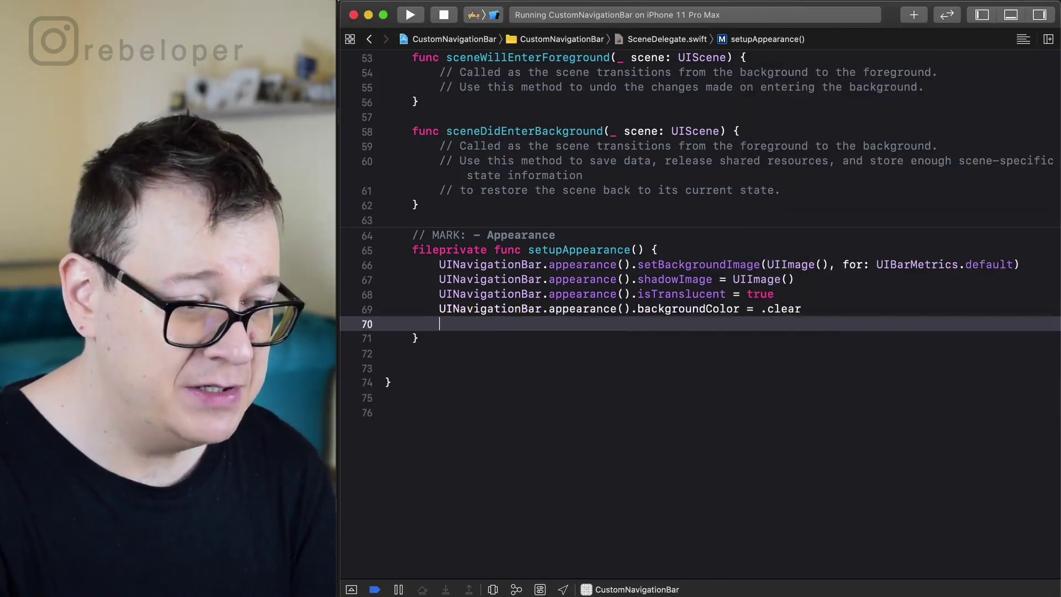
{"action": "key", "text": "Return"}
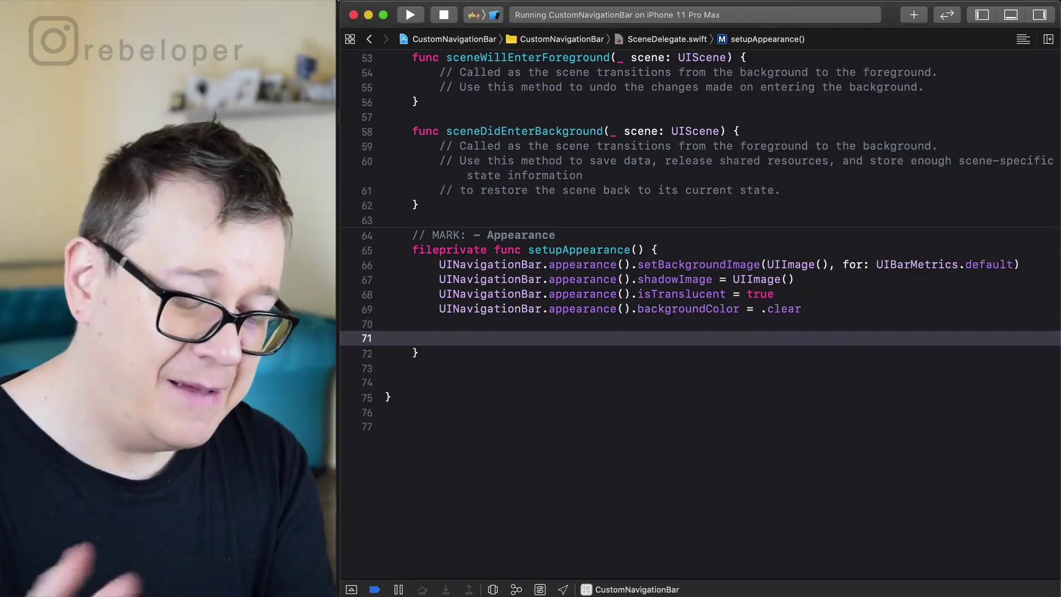
{"action": "type", "text": "UI"}
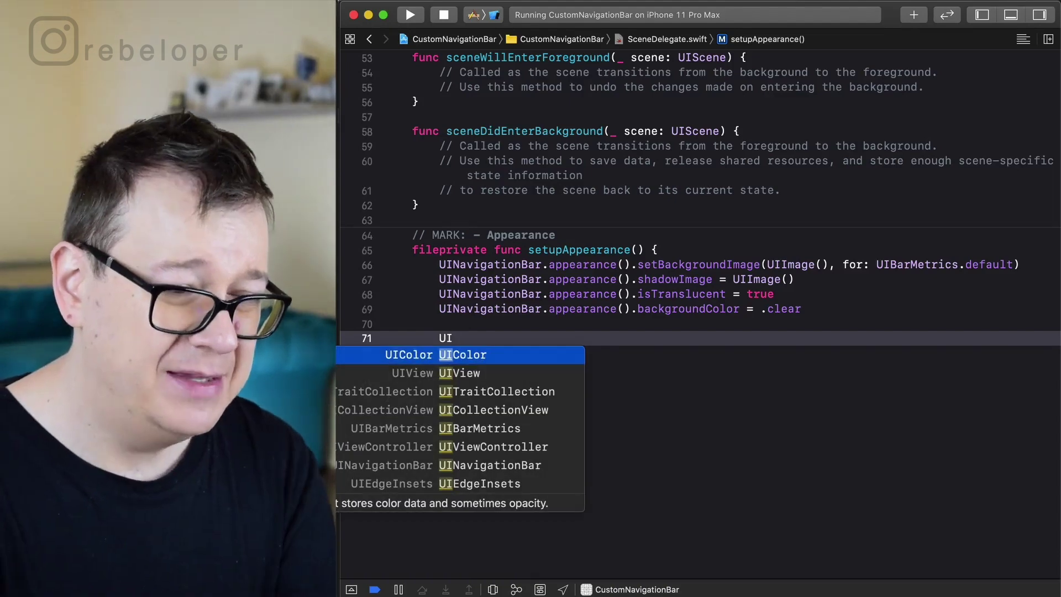
{"action": "type", "text": "Na"}
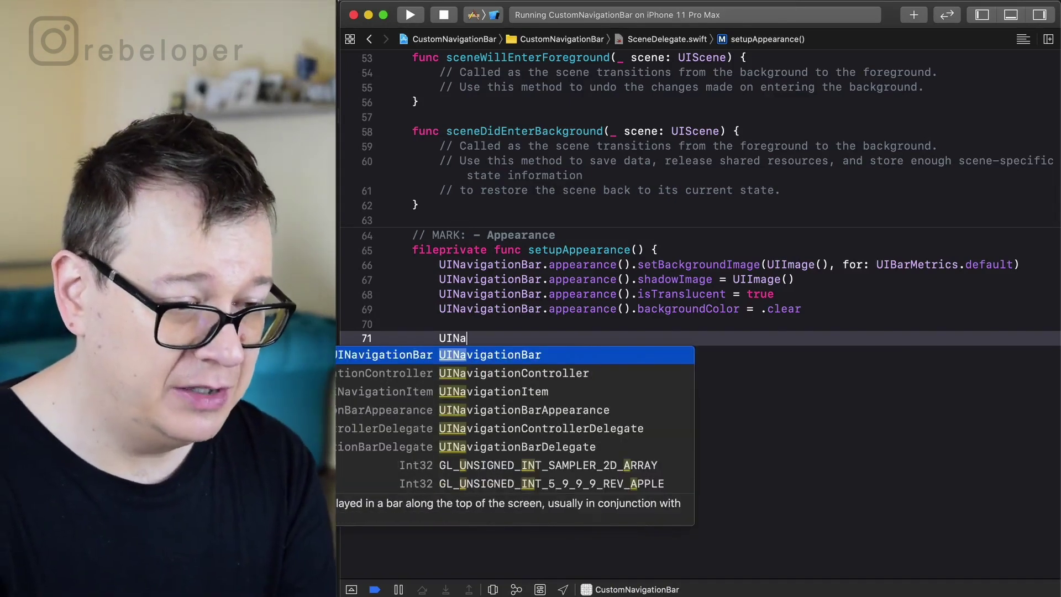
{"action": "key", "text": "Return"}
{"action": "type", "text": "pp"}
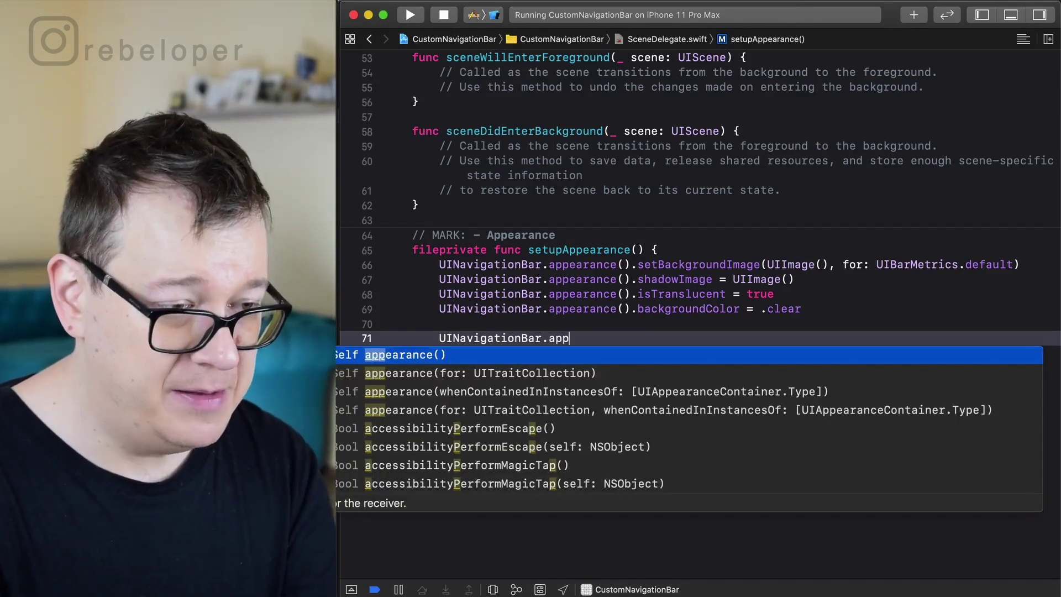
{"action": "key", "text": "Return"}
{"action": "type", "text": "."}
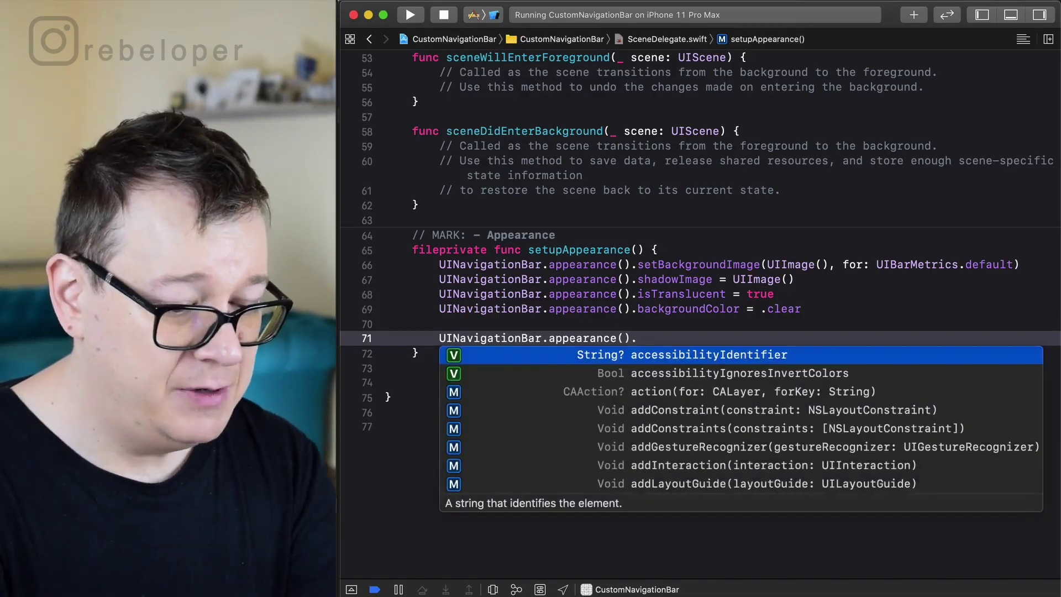
{"action": "type", "text": "title"}
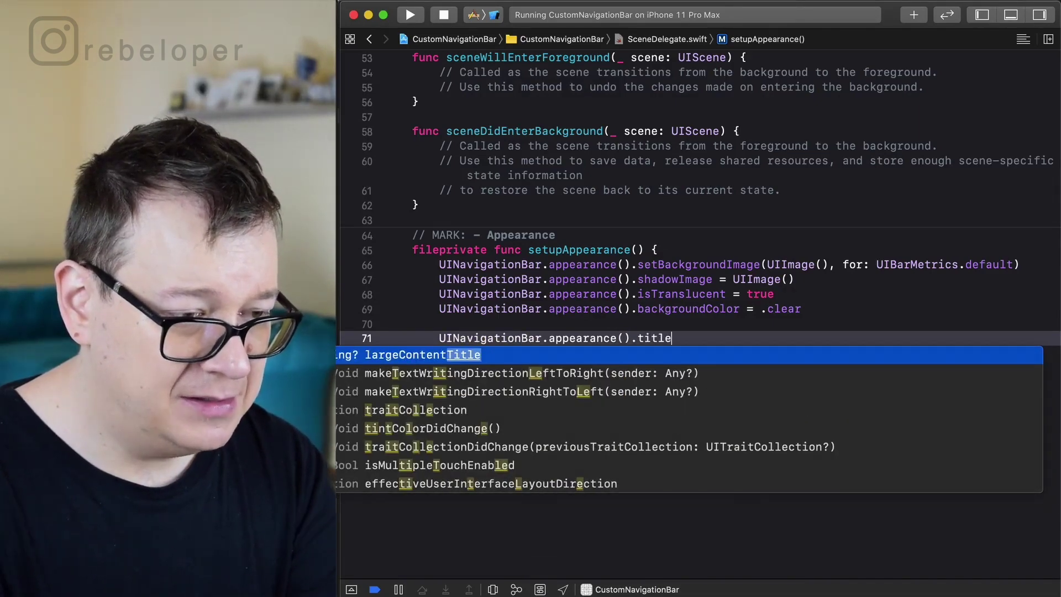
{"action": "type", "text": "Text"}
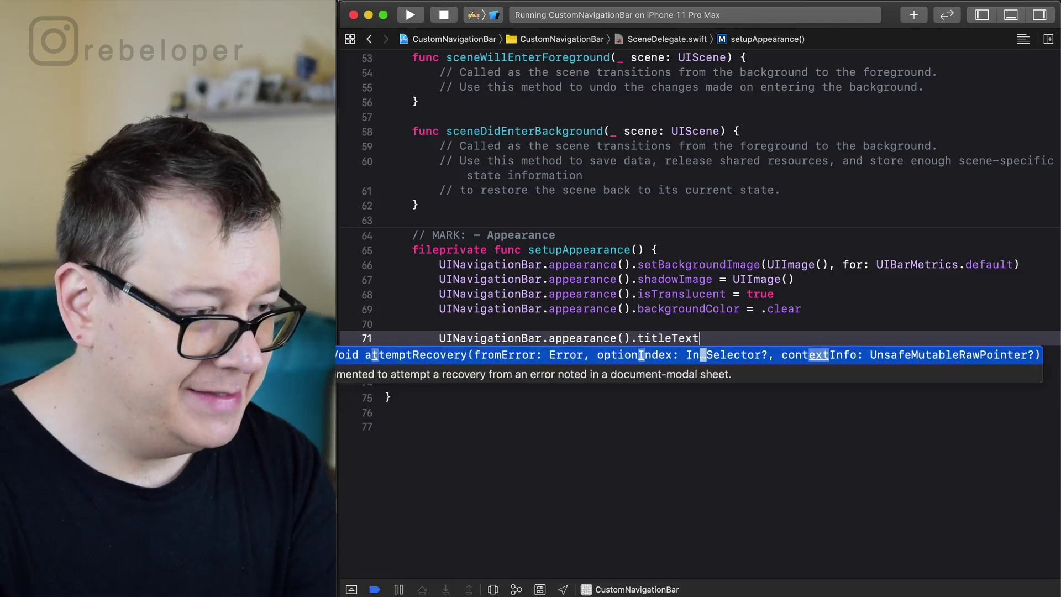
{"action": "type", "text": "Attributes = ["}
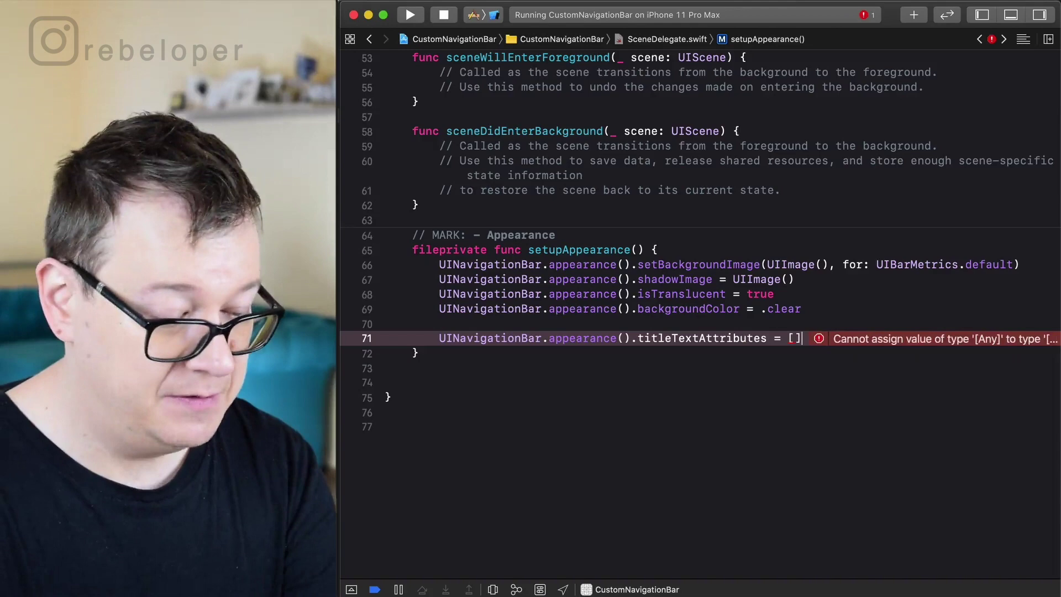
{"action": "type", "text": "NSAttr"}
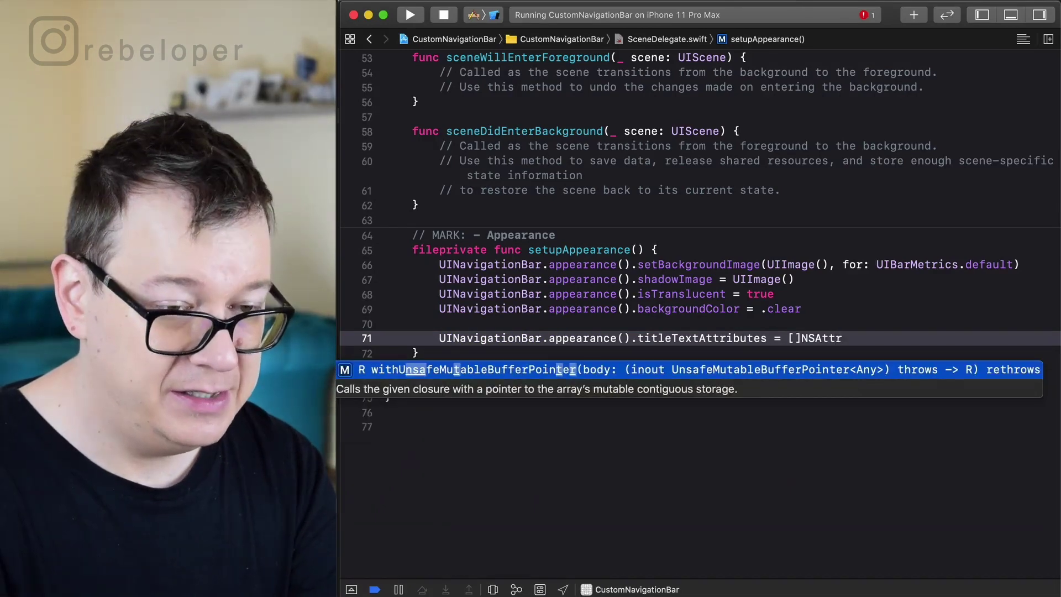
{"action": "type", "text": "ibuted"}
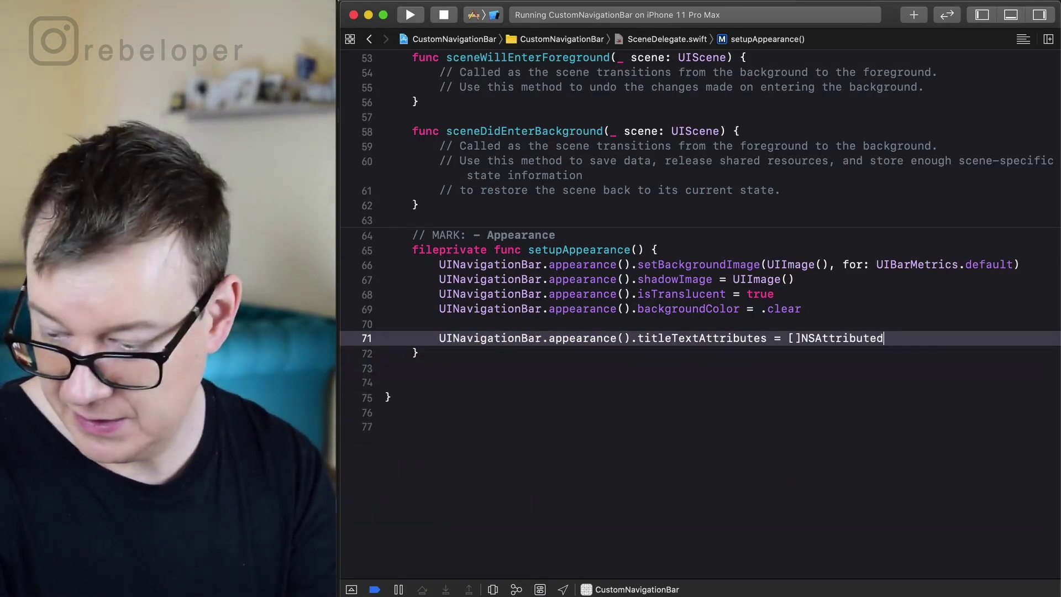
{"action": "type", "text": "Stri"}
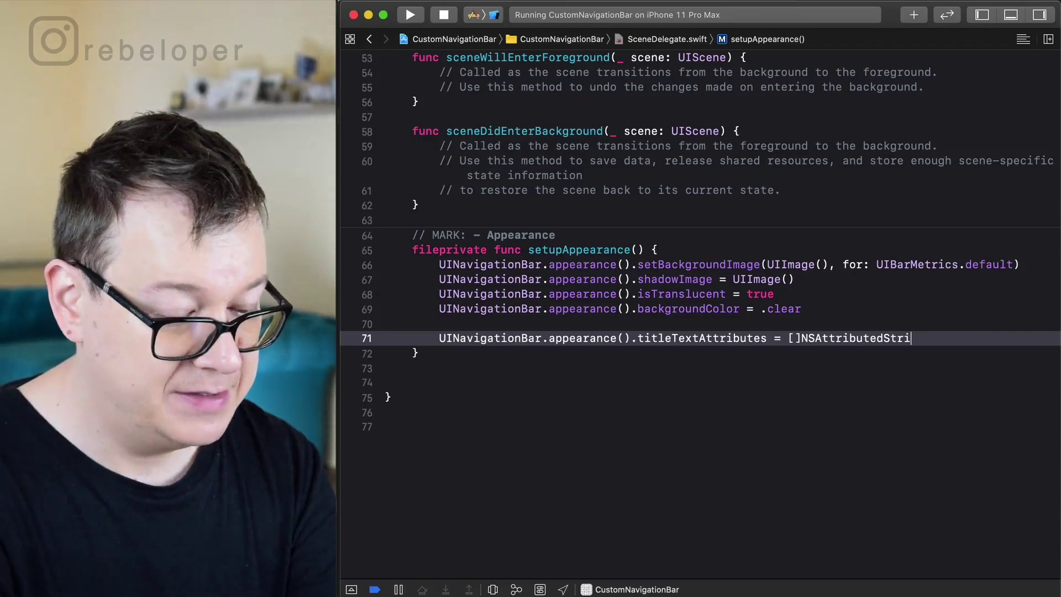
{"action": "type", "text": "ng."}
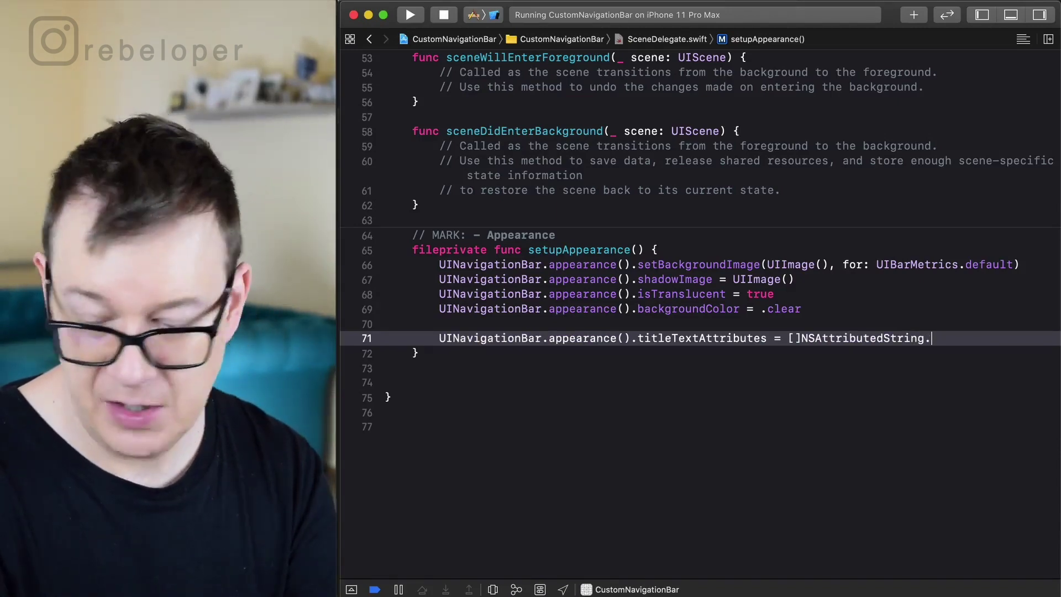
{"action": "type", "text": "K"}
{"action": "key", "text": "Return"}
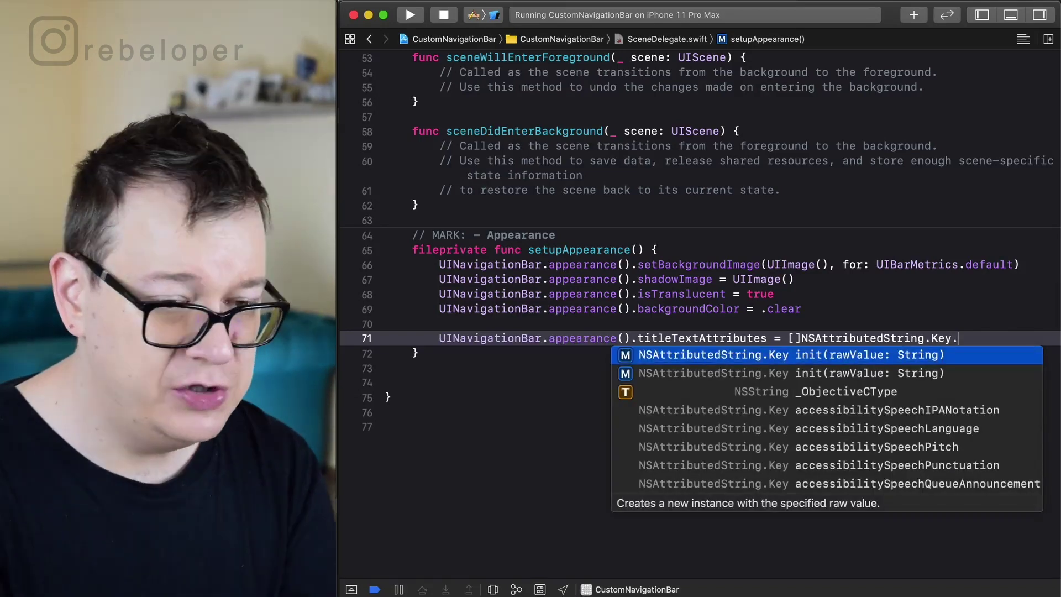
{"action": "type", "text": "for"}
{"action": "key", "text": "Return"}
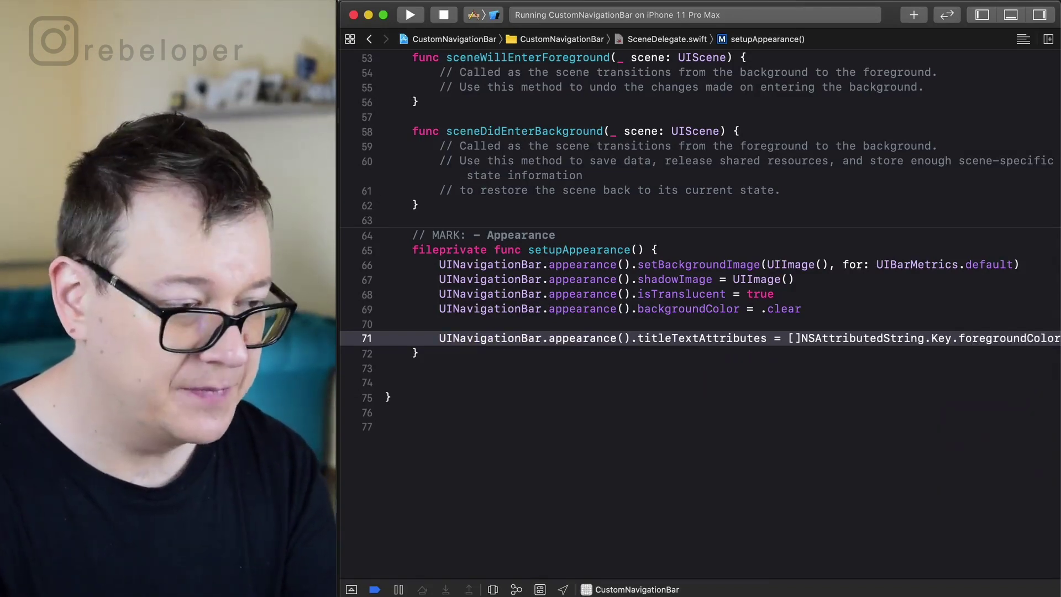
{"action": "type", "text": ": "}
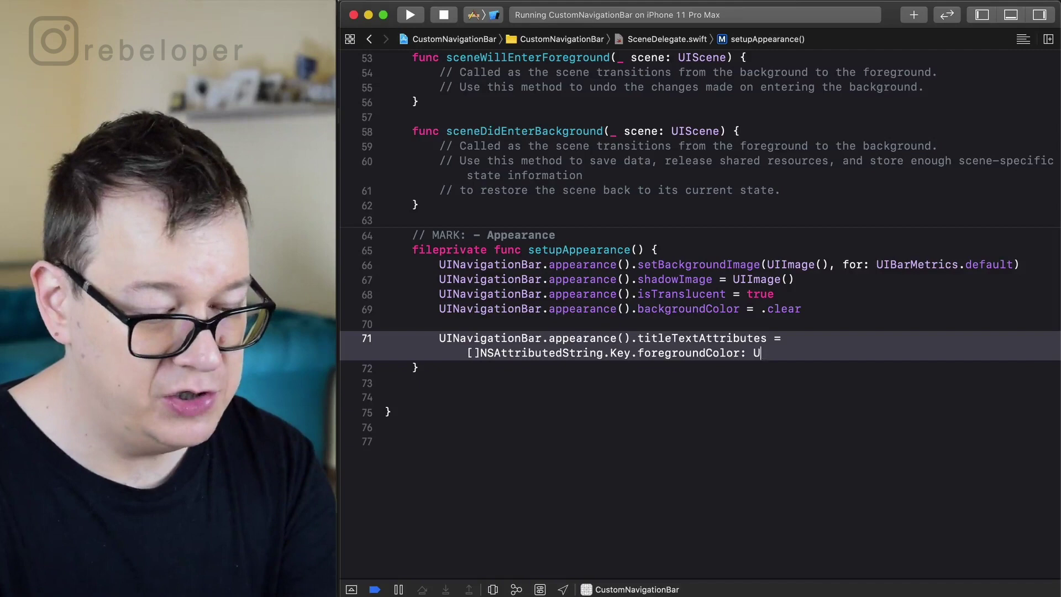
{"action": "type", "text": "UIC"}
{"action": "key", "text": "Return"}
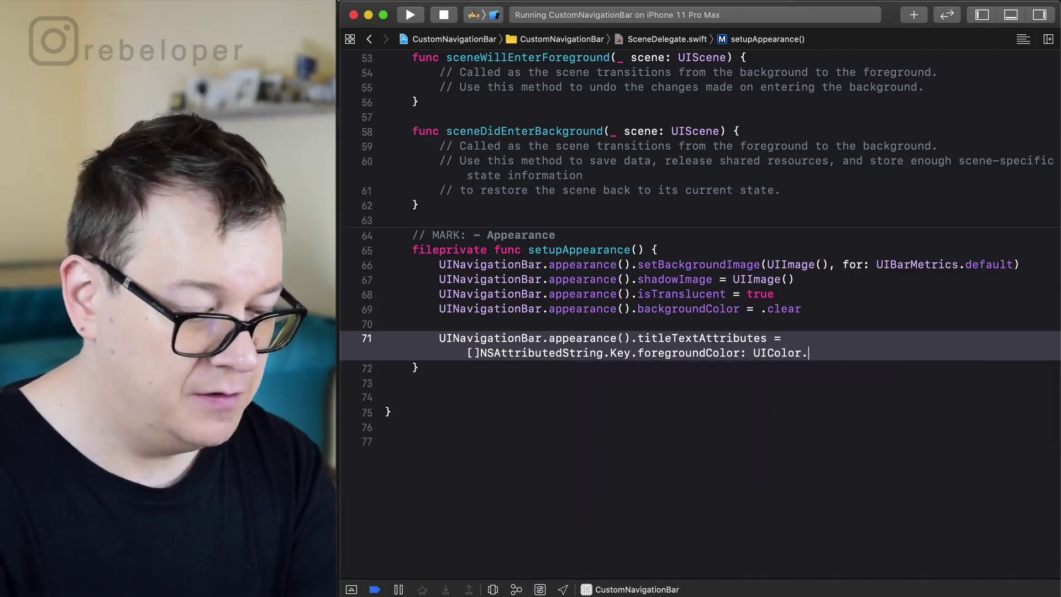
{"action": "type", "text": "red"}
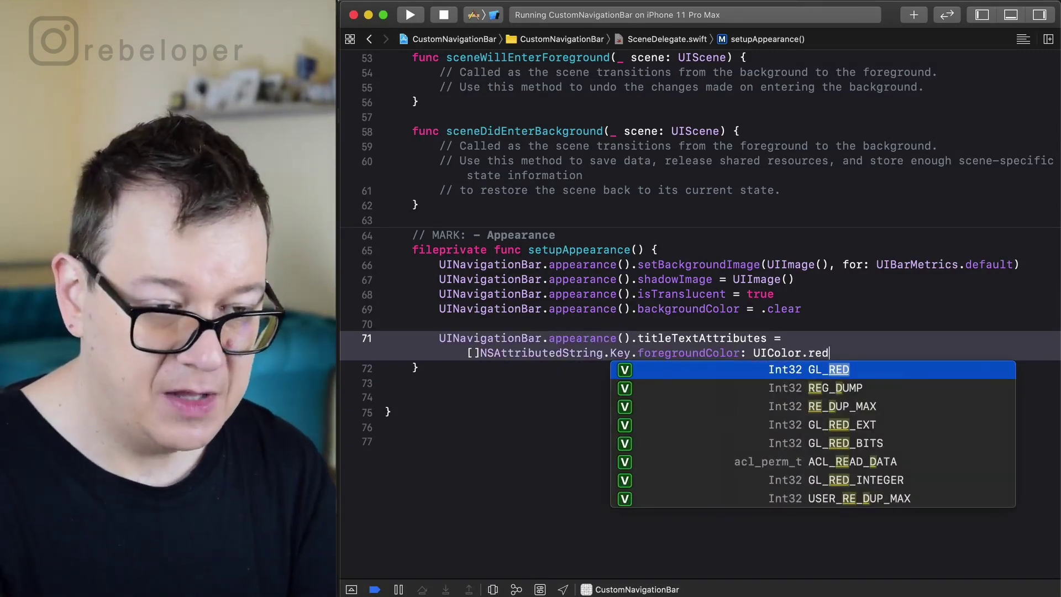
{"action": "type", "text": ","}
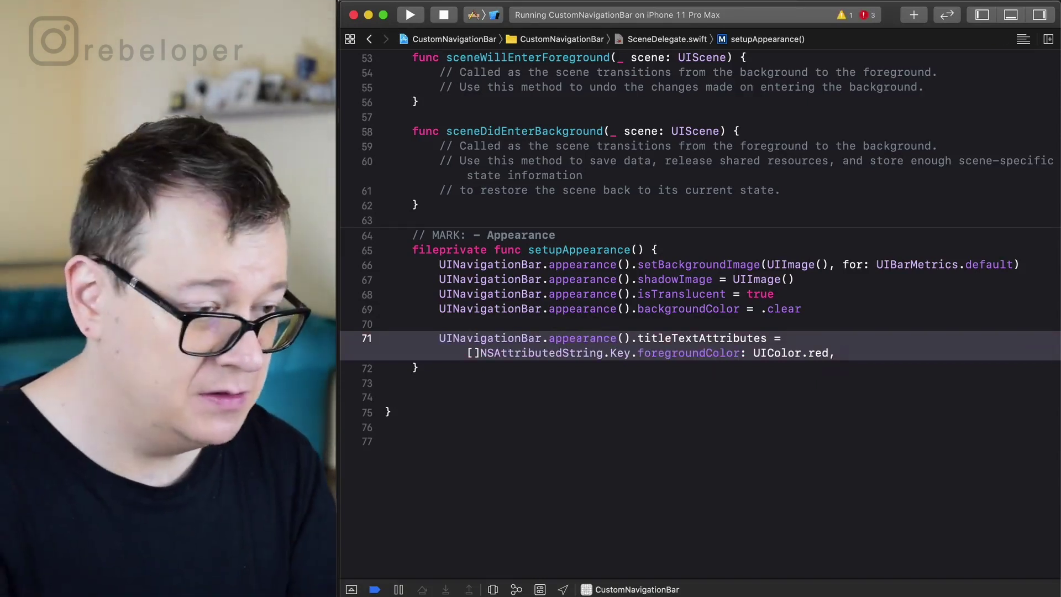
{"action": "type", "text": " NS"}
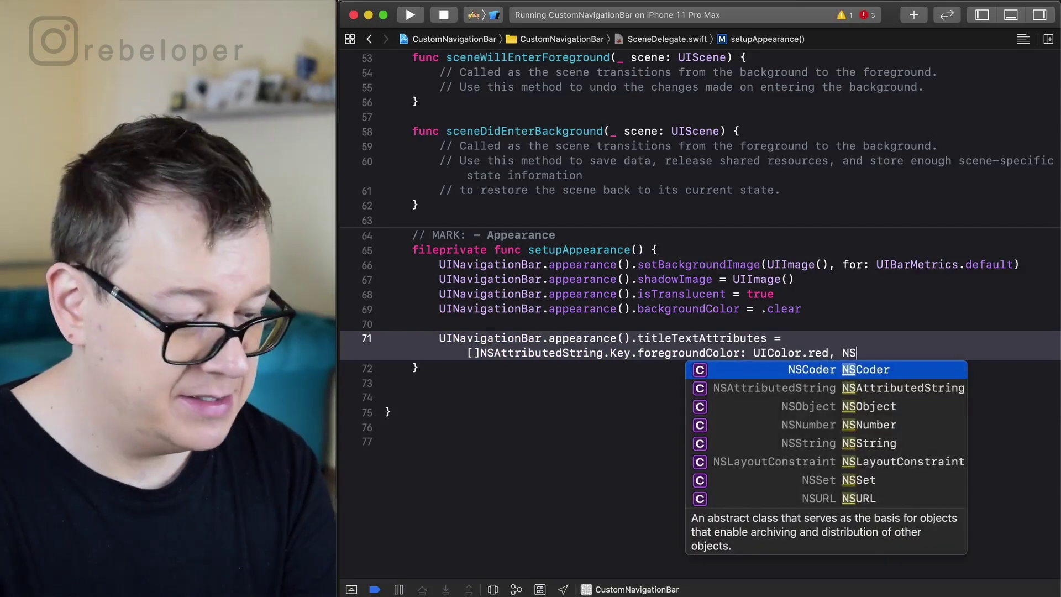
{"action": "type", "text": "Att"}
- Add the font attribute UIFont.systemFont(ofSize: 50, weight: .heavy) to the title attributes
{"action": "key", "text": "Return"}
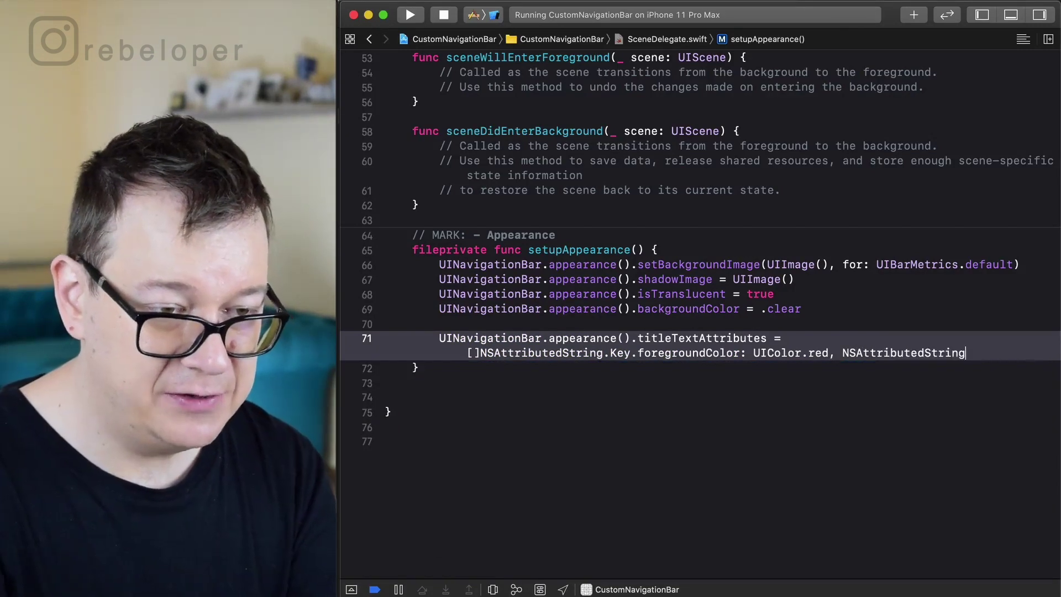
{"action": "type", "text": ".k"}
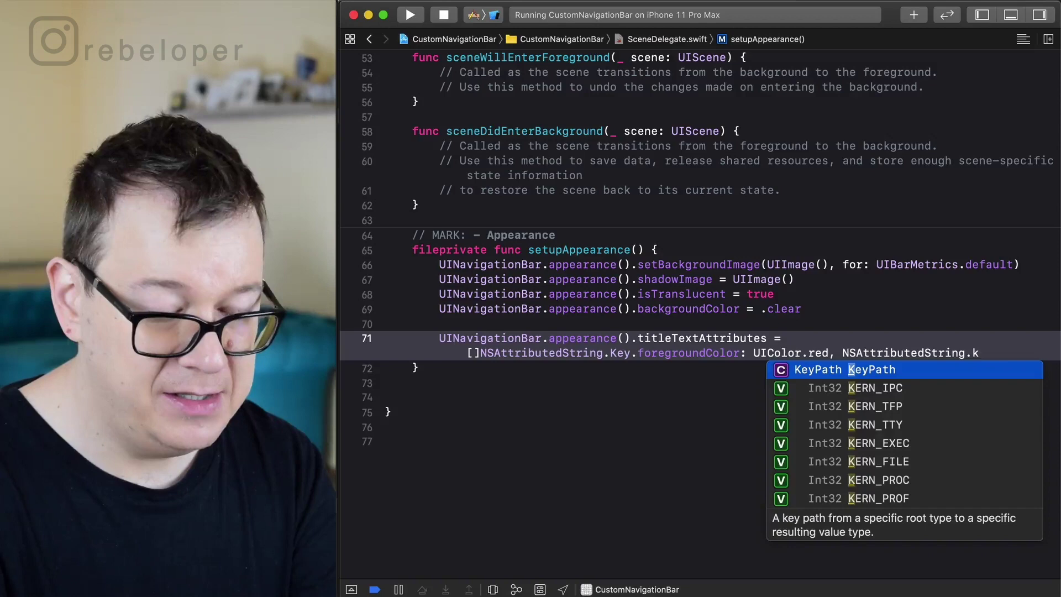
{"action": "type", "text": "e"}
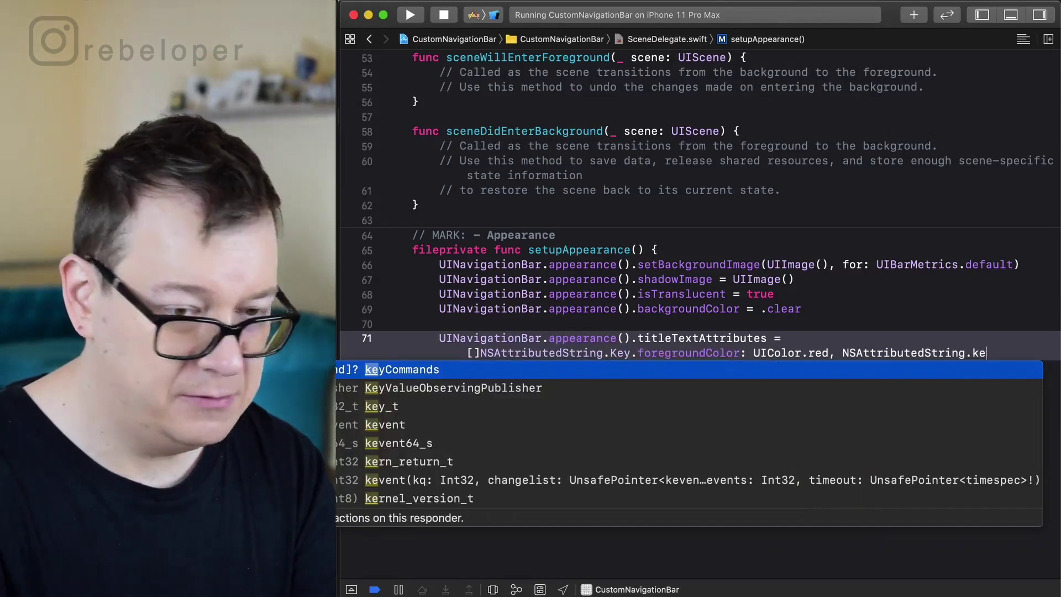
{"action": "key", "text": "BackSpace"}
{"action": "key", "text": "BackSpace"}
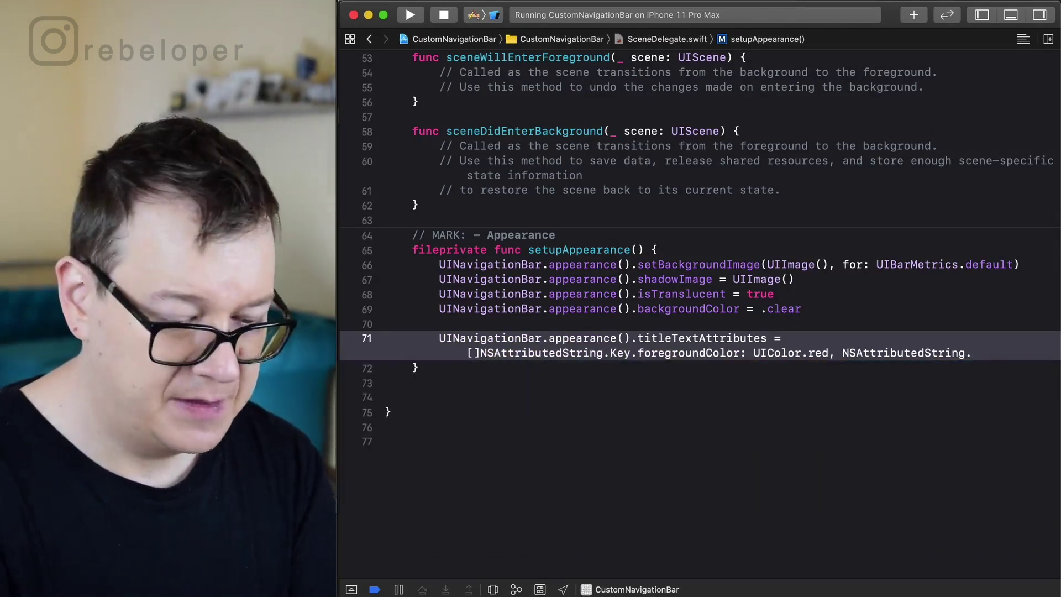
{"action": "type", "text": "Key"}
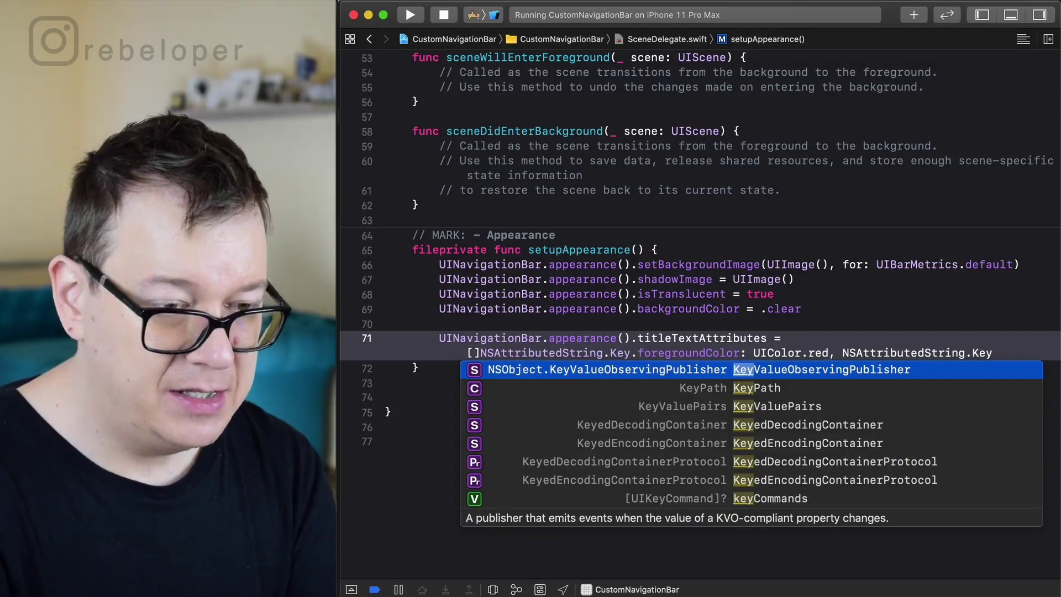
{"action": "type", "text": "."}
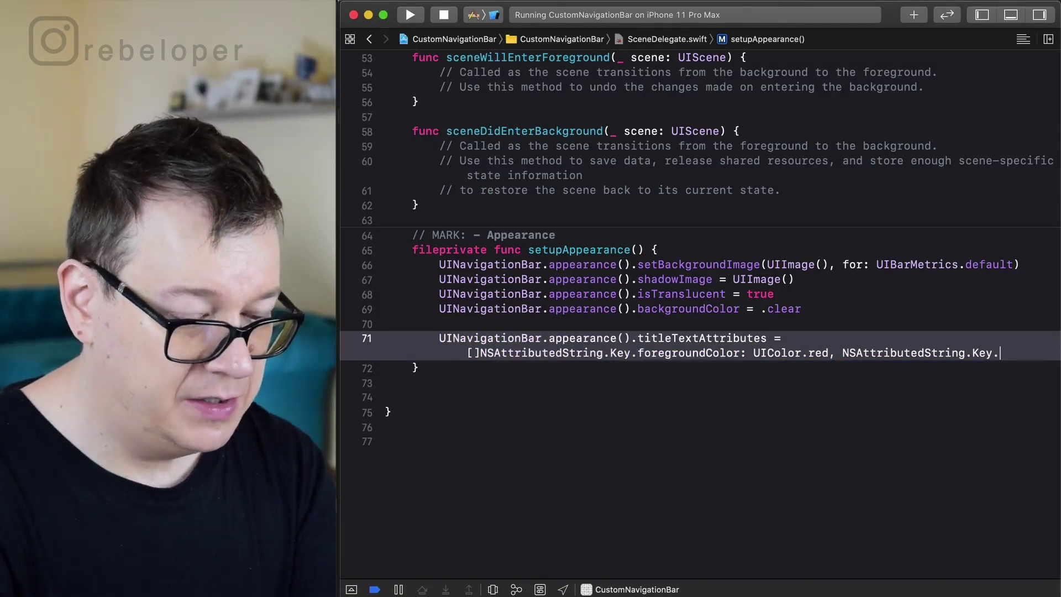
{"action": "type", "text": "fo"}
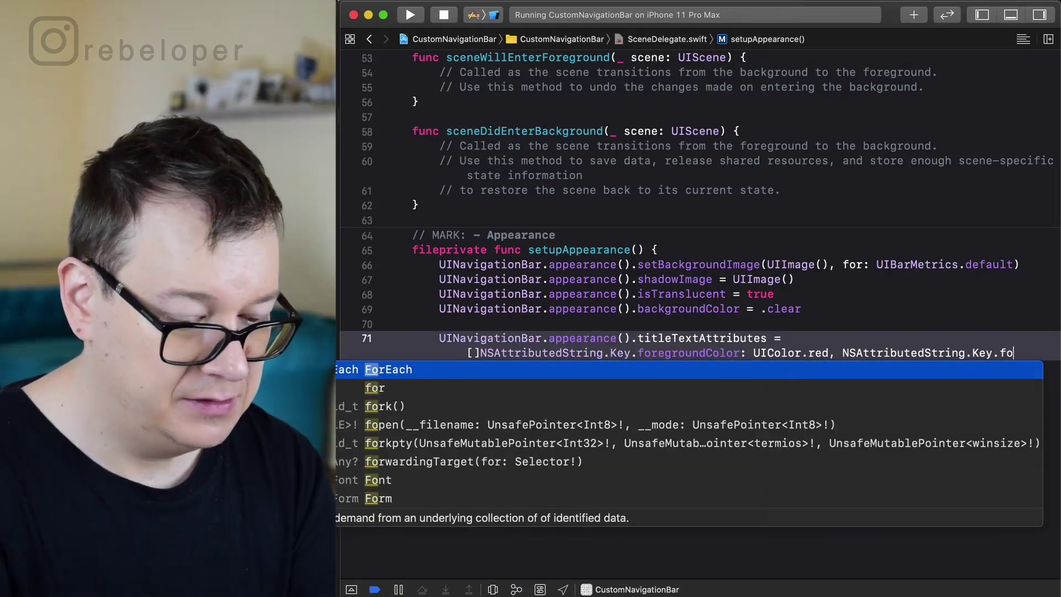
{"action": "type", "text": "nt"}
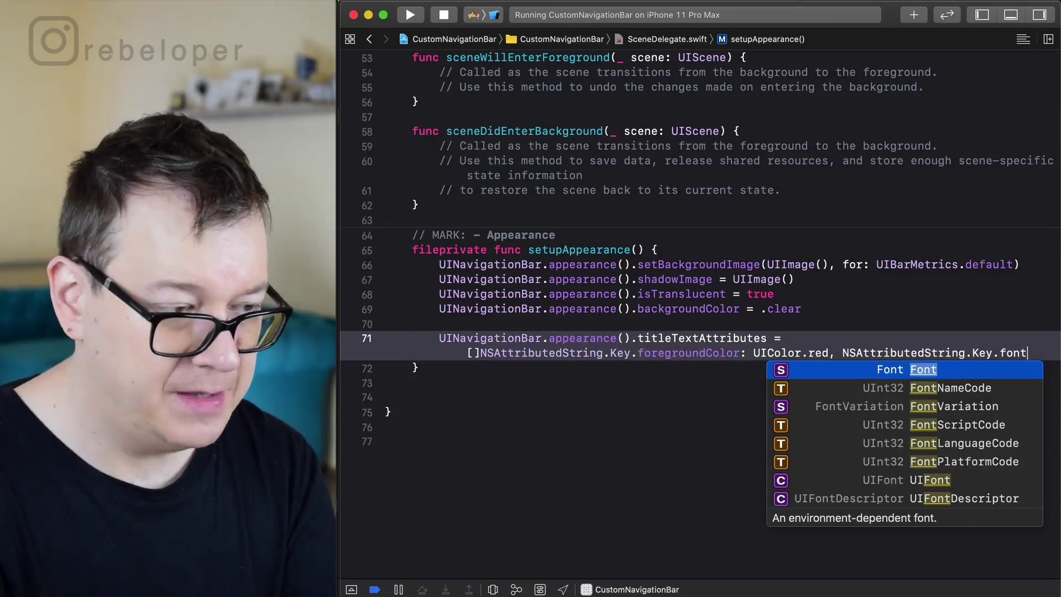
{"action": "type", "text": ": U"}
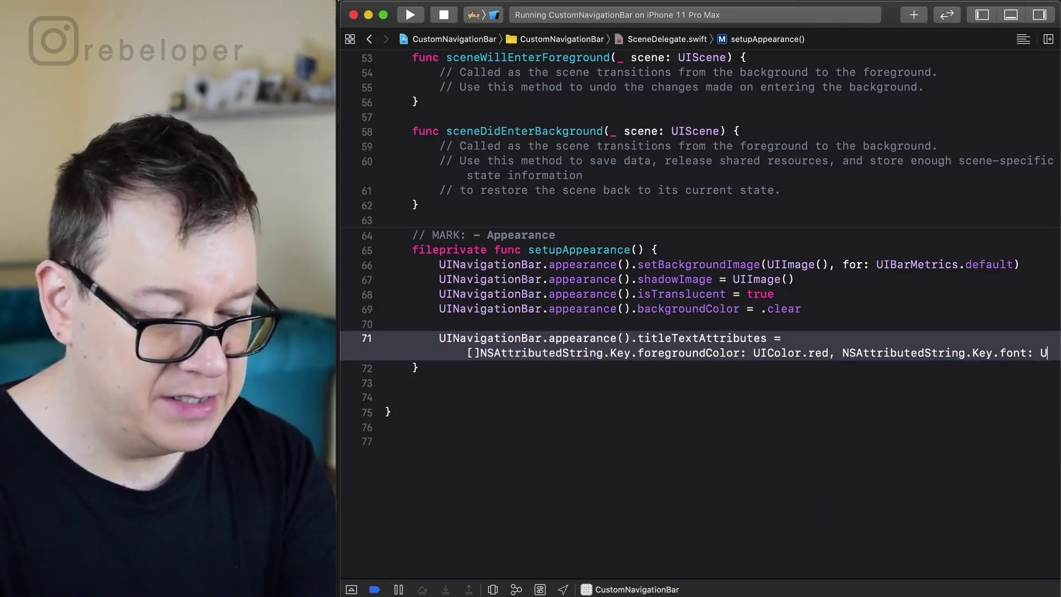
{"action": "type", "text": "IFont"}
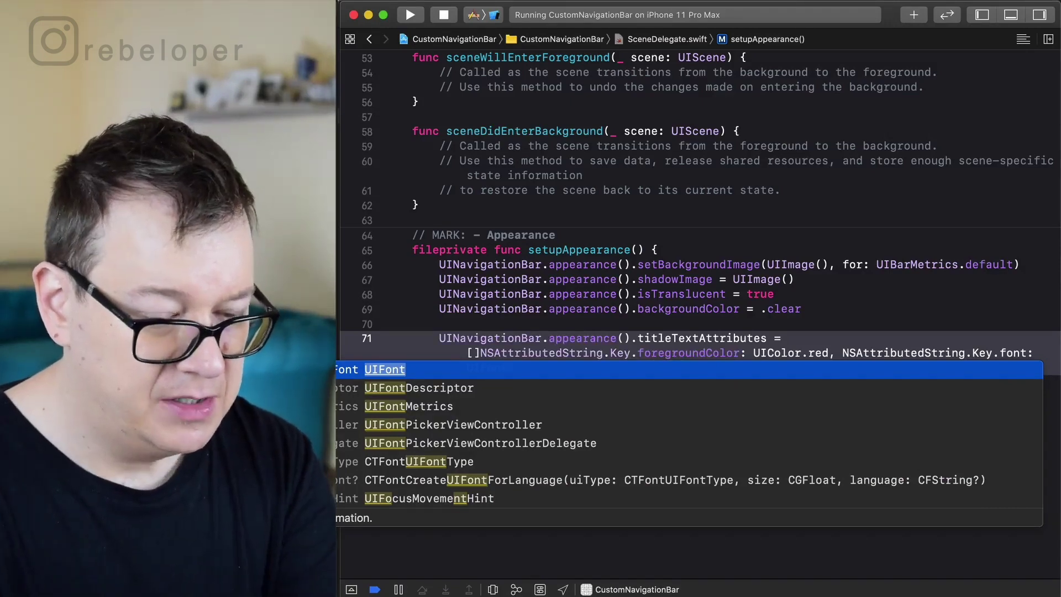
{"action": "key", "text": "Return"}
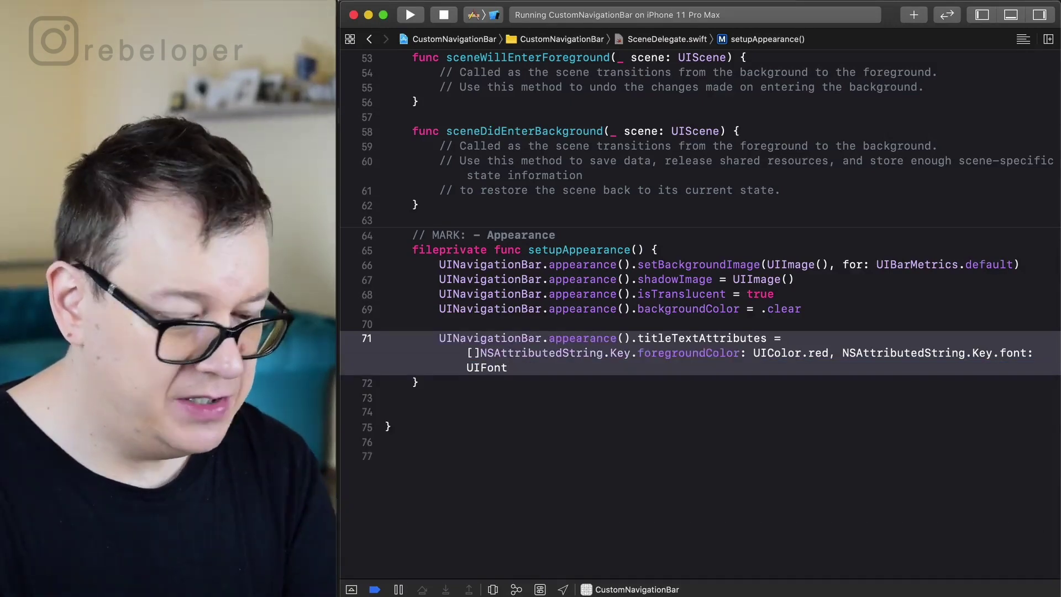
{"action": "type", "text": ".system"}
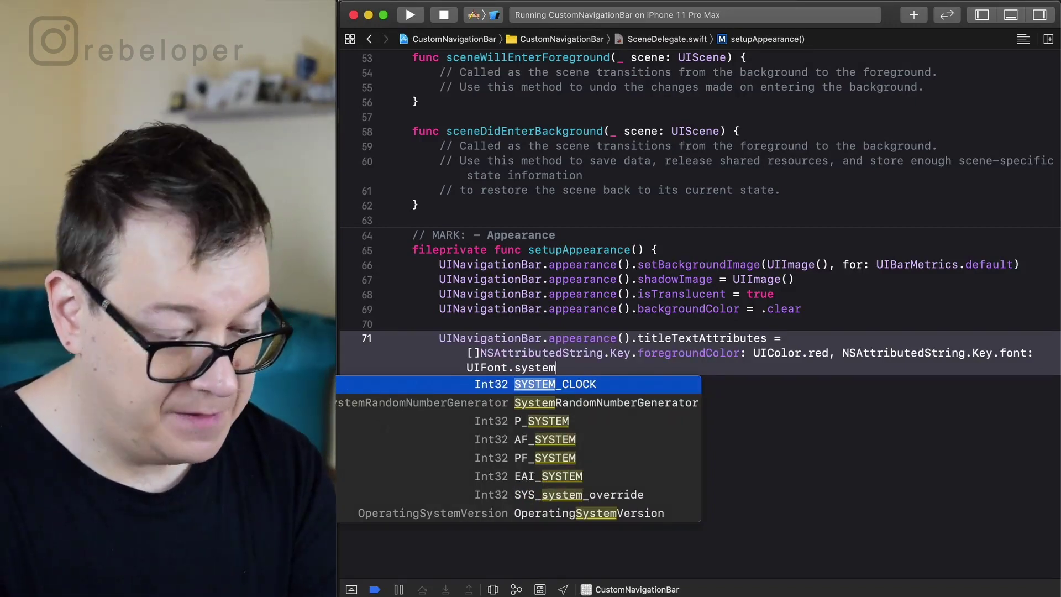
{"action": "type", "text": "Font"}
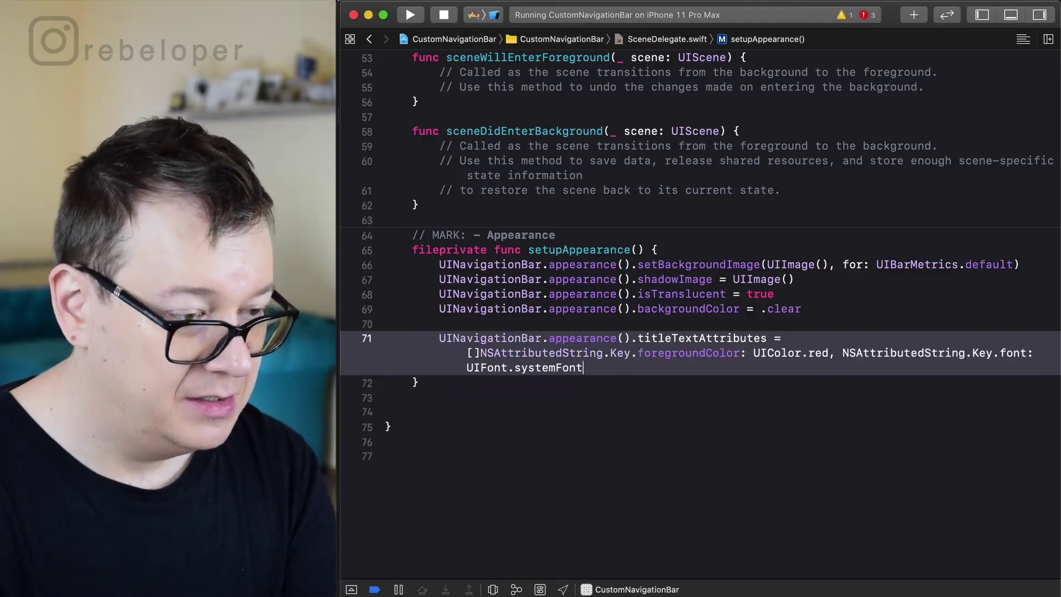
{"action": "type", "text": "(ofS"}
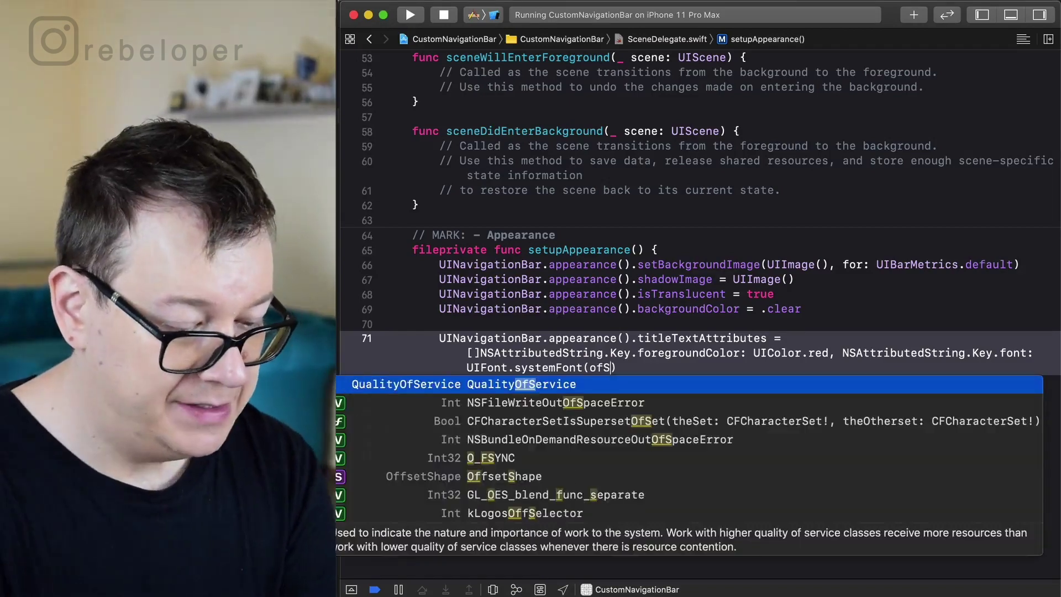
{"action": "type", "text": "i"}
{"action": "type", "text": "ze"}
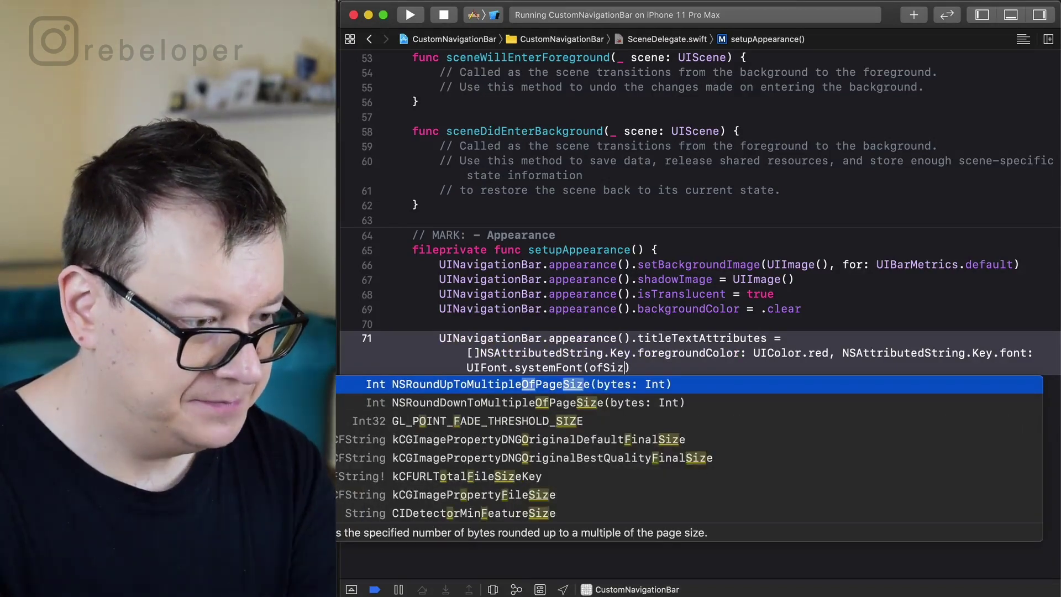
{"action": "type", "text": ": "}
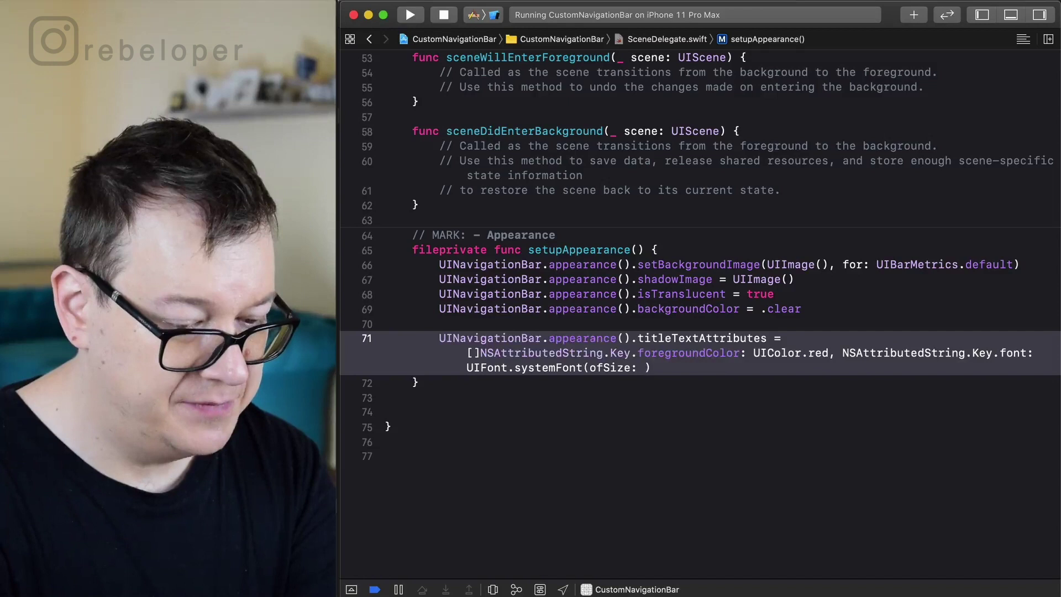
{"action": "type", "text": "50"}
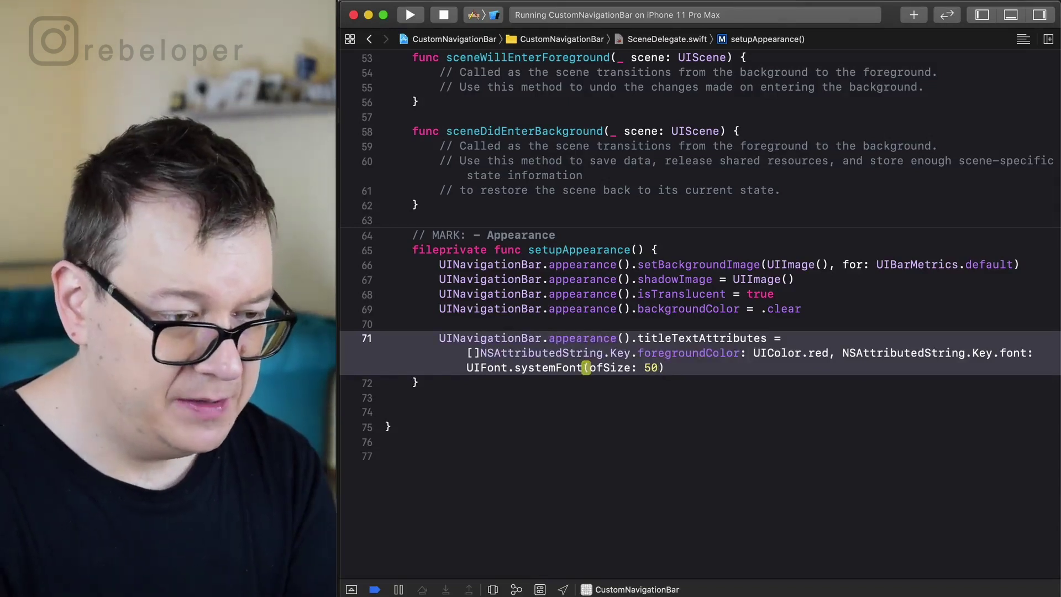
{"action": "key", "text": "Left"}
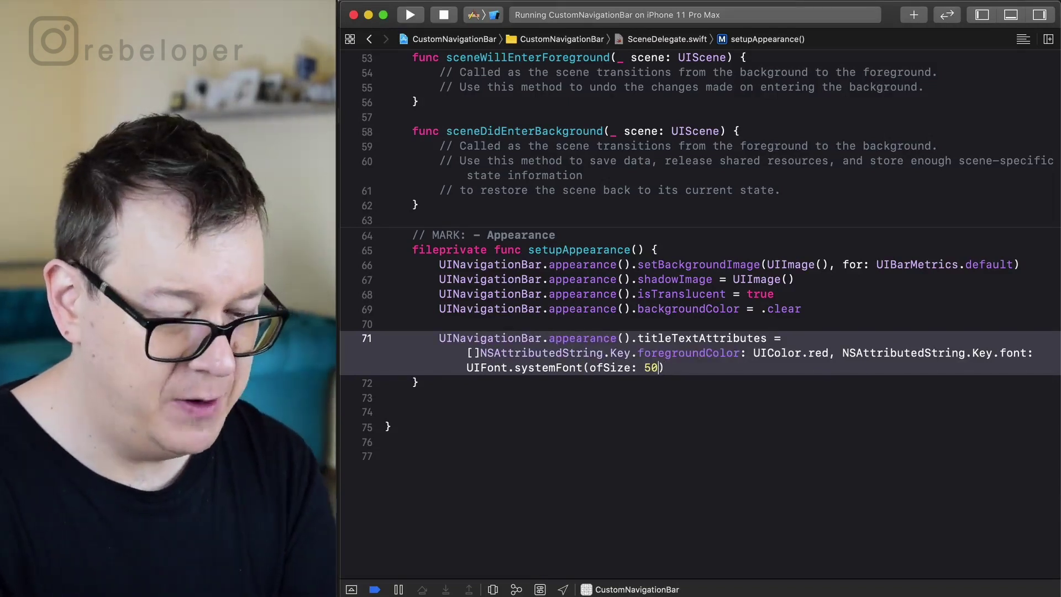
{"action": "type", "text": ", weifg"}
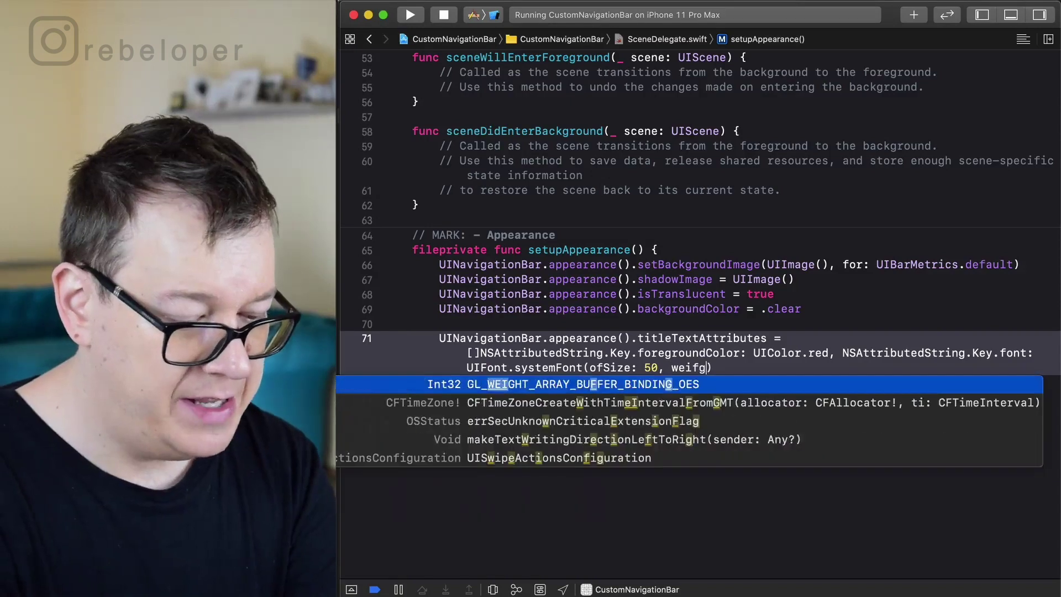
{"action": "type", "text": "t"}
{"action": "key", "text": "BackSpace"}
{"action": "key", "text": "BackSpace"}
{"action": "key", "text": "BackSpace"}
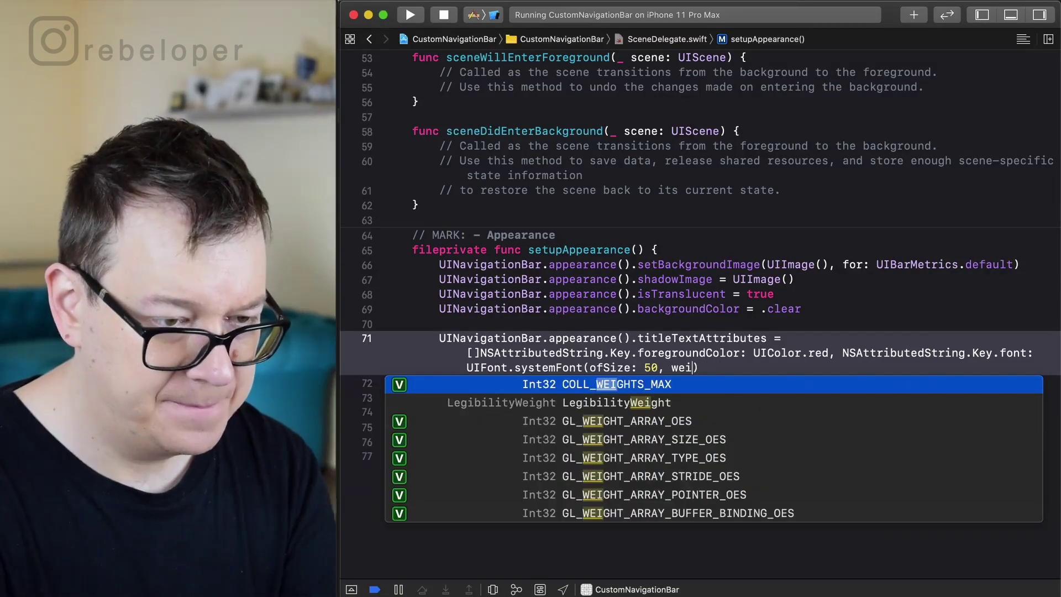
{"action": "type", "text": "ght"}
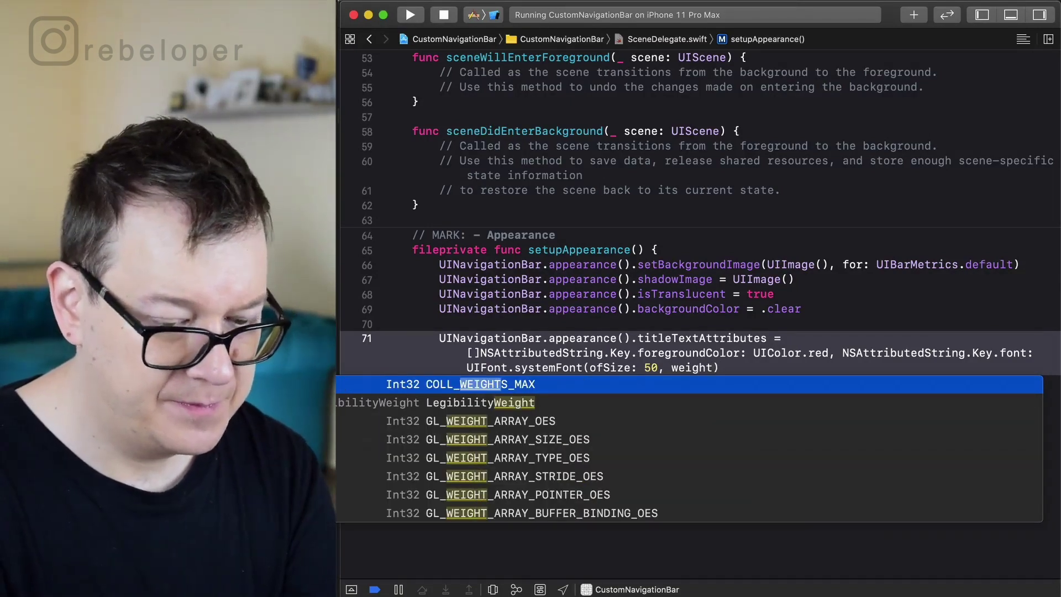
{"action": "type", "text": ": .he"}
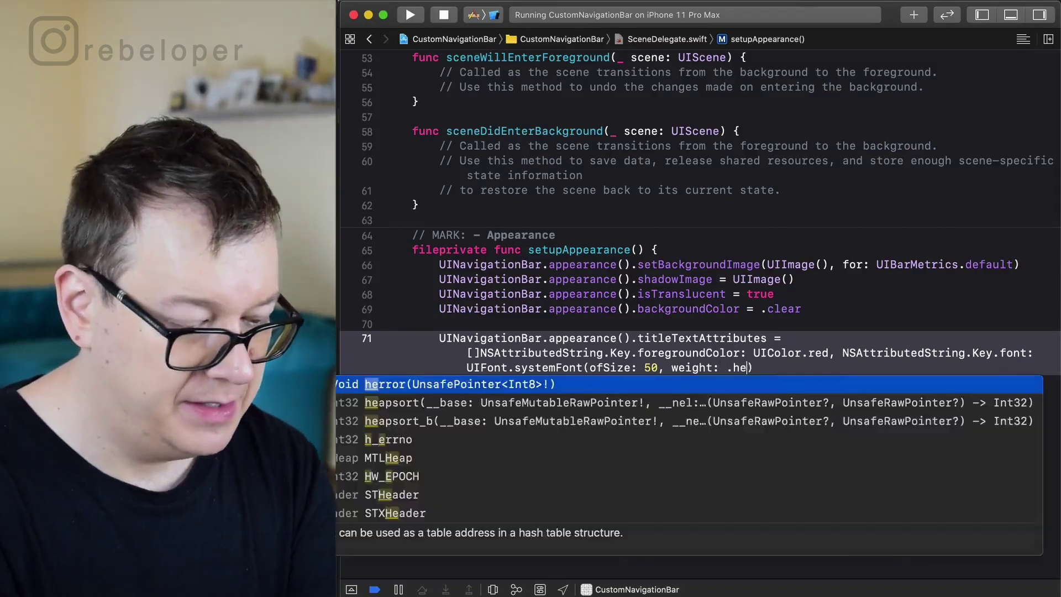
{"action": "type", "text": "avy)"}
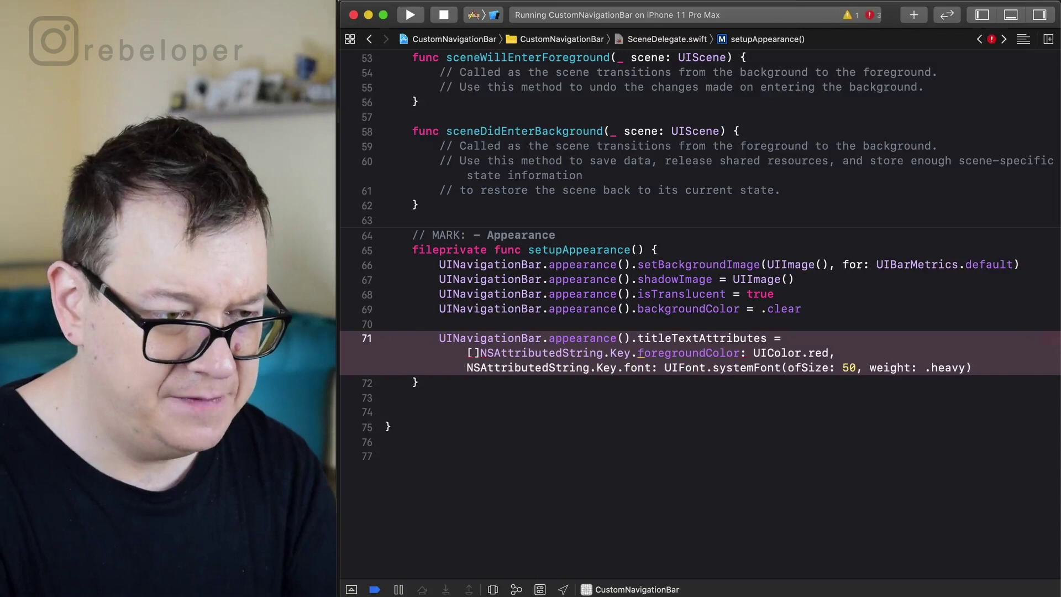
- Remove the stray [] and { from line 71's attributes, then rebuild with Cmd+R
{"action": "left_click", "coordinate": [477, 352]}
{"action": "key", "text": "BackSpace"}
{"action": "key", "text": "BackSpace"}
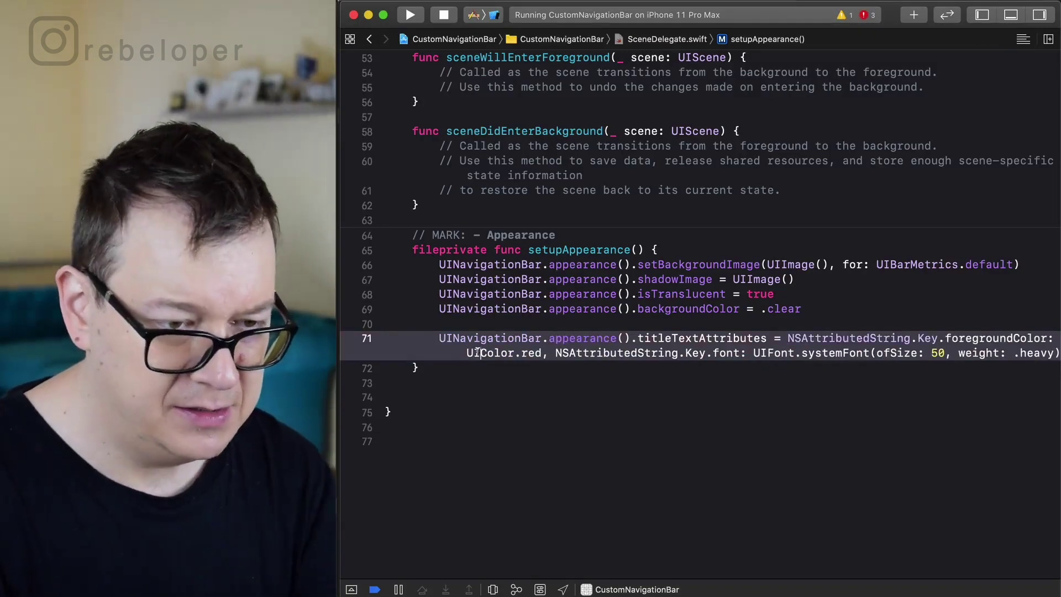
{"action": "type", "text": "["}
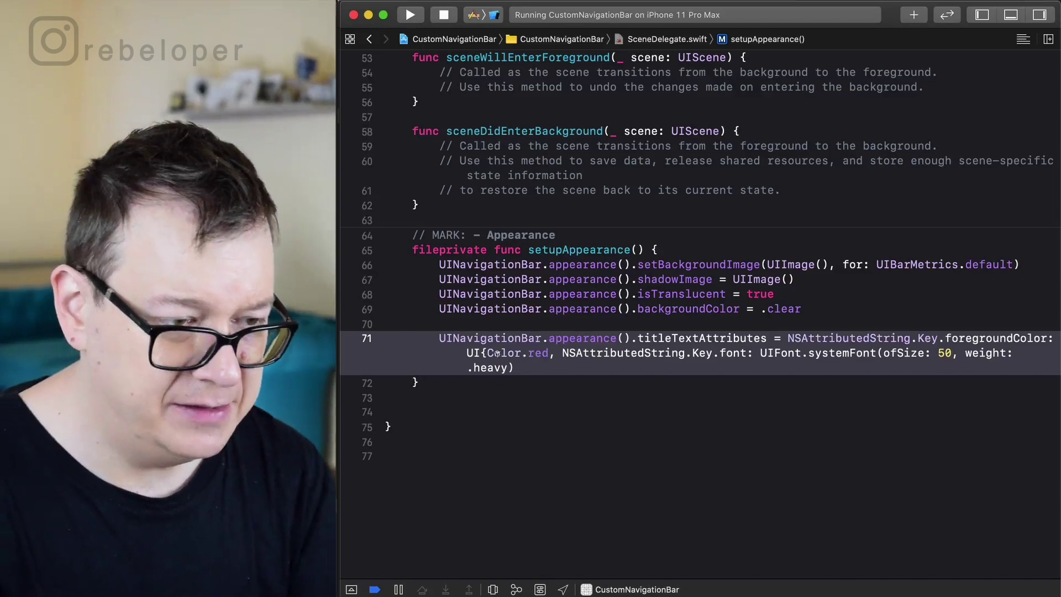
{"action": "key", "text": "BackSpace"}
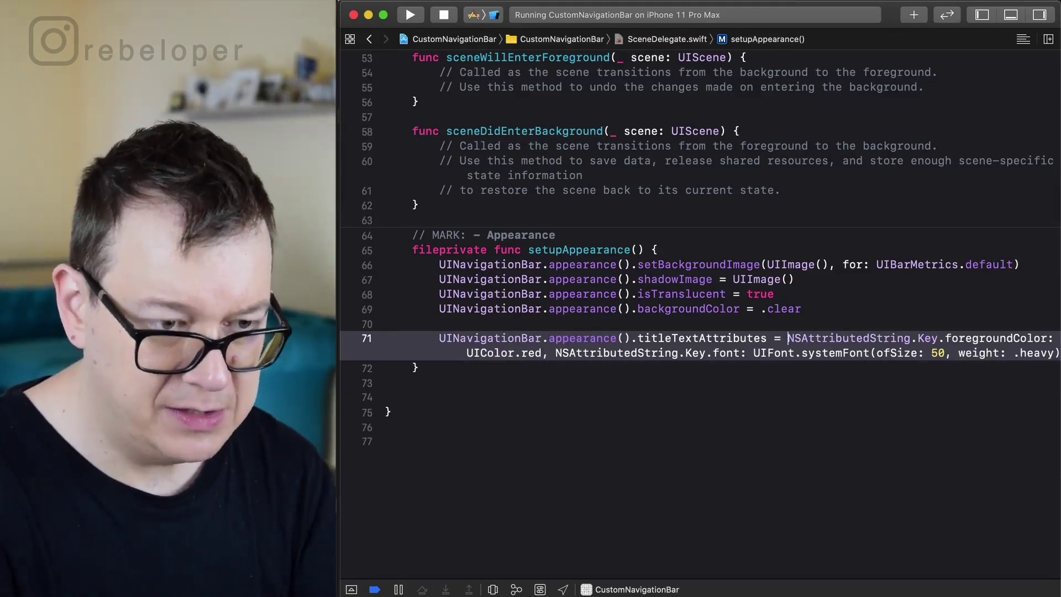
{"action": "type", "text": "["}
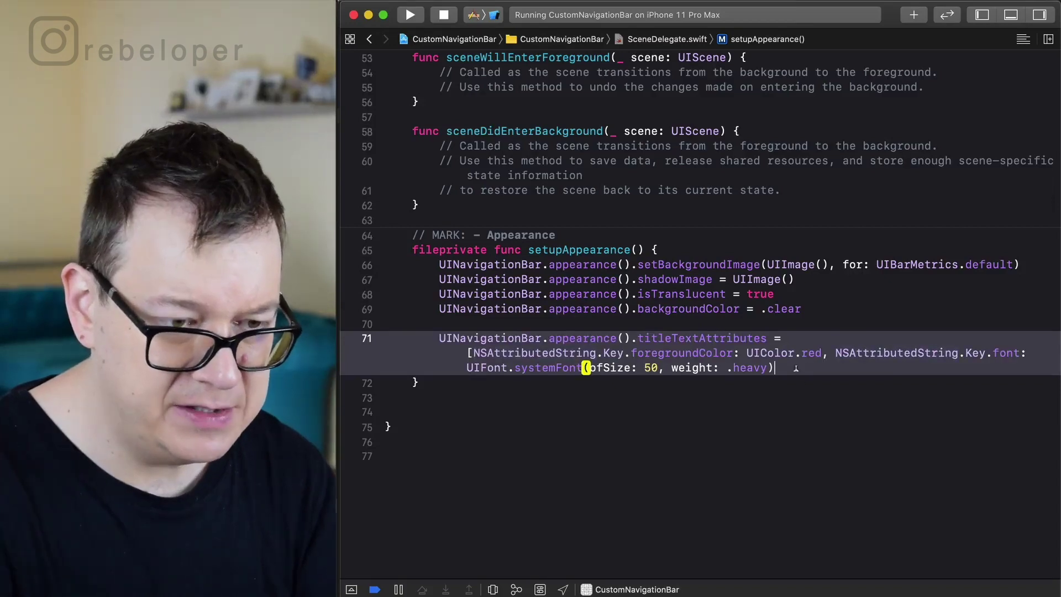
{"action": "type", "text": "]"}
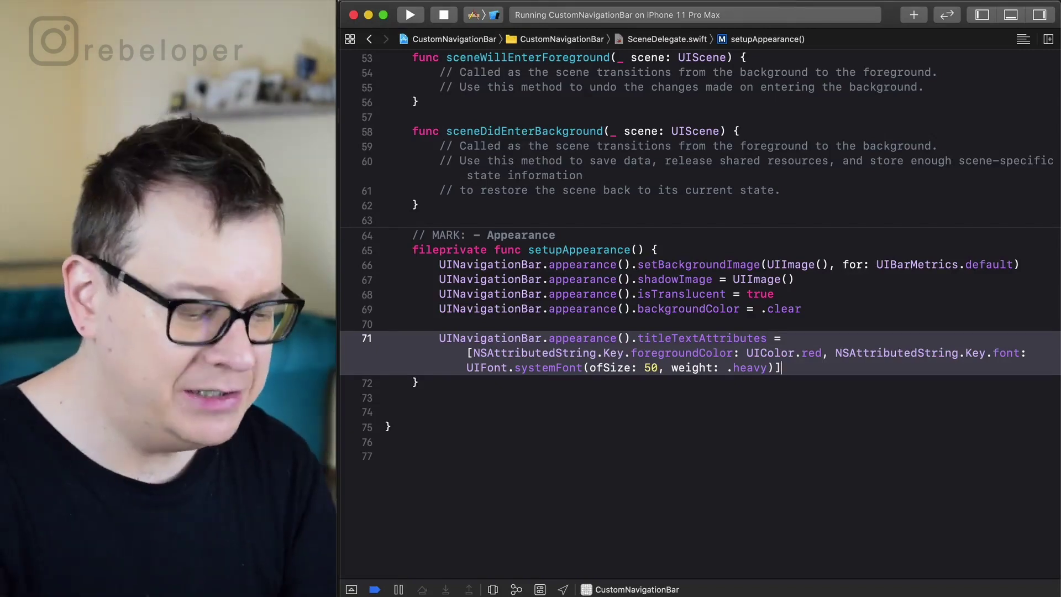
{"action": "key", "text": "super+r"}
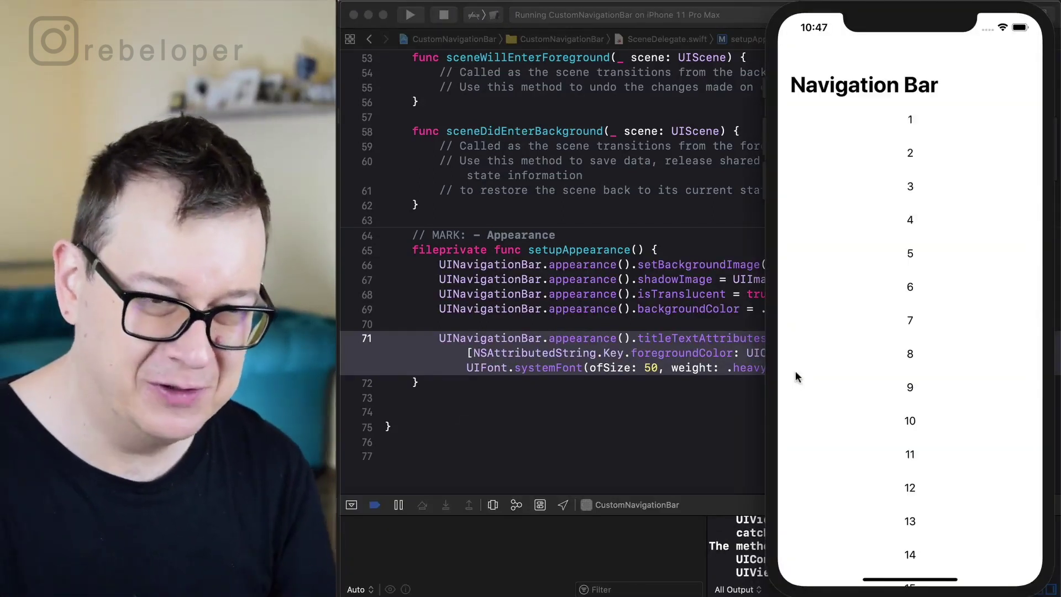
- Drag the list up to see the red heavy collapsed title, then return to Xcode
{"action": "mouse_move", "coordinate": [910, 375]}
{"action": "left_mouse_down"}
{"action": "mouse_move", "coordinate": [911, 335]}
{"action": "mouse_move", "coordinate": [901, 379]}
{"action": "left_mouse_up"}
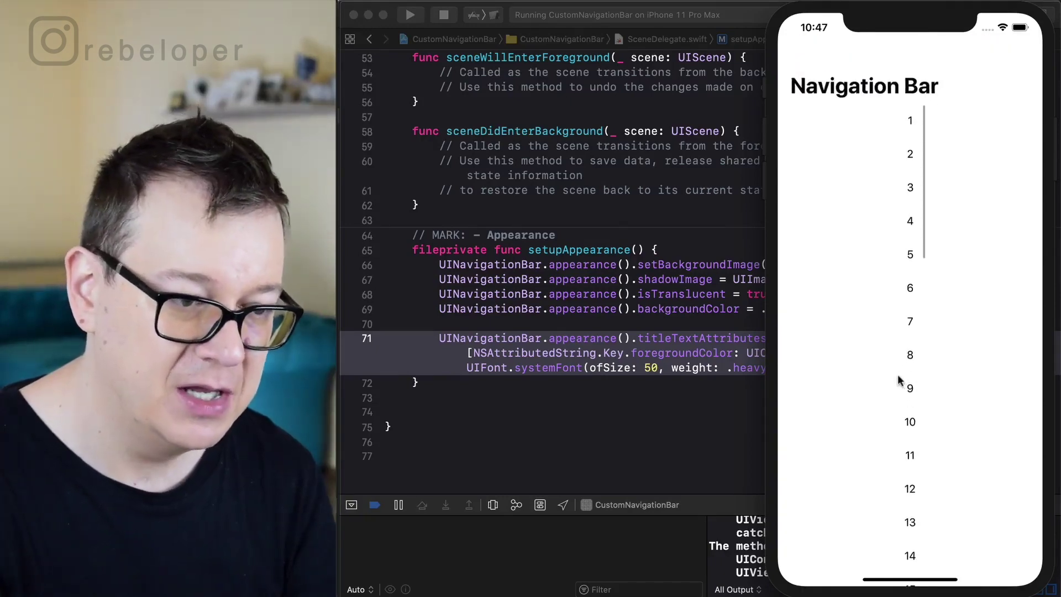
{"action": "left_click", "coordinate": [594, 399]}
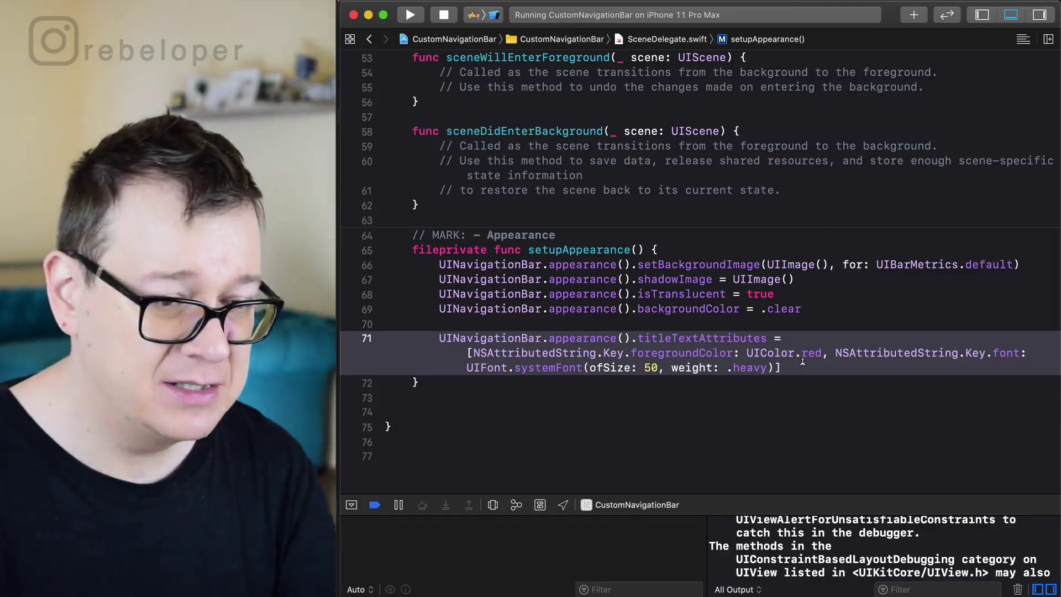
- Add line 72 setting backIndicatorImage to UIImage(systemName: "chevron.left.2")
{"action": "key", "text": "Return"}
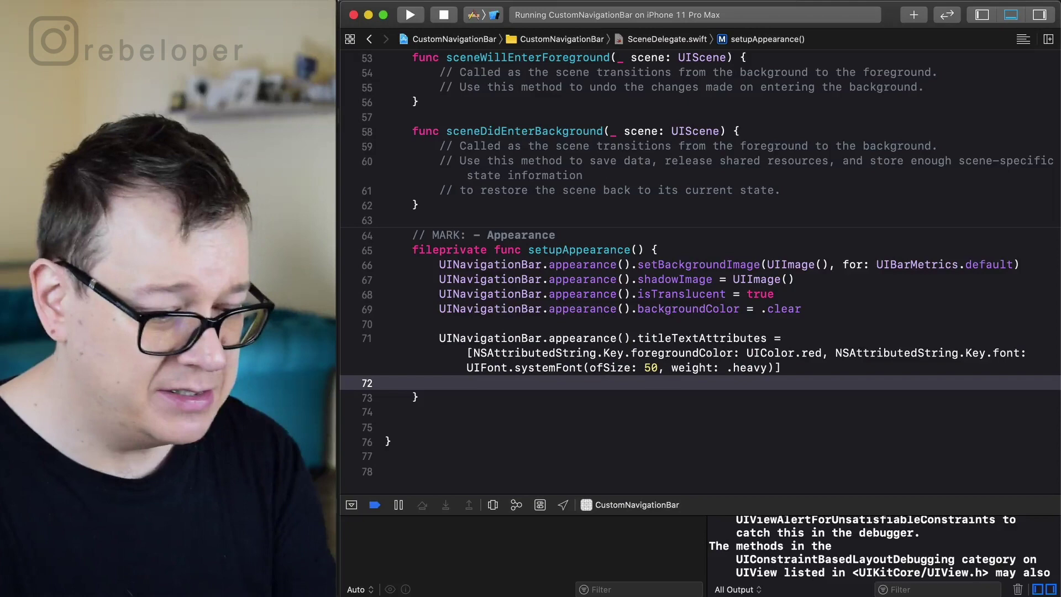
{"action": "type", "text": "UINa"}
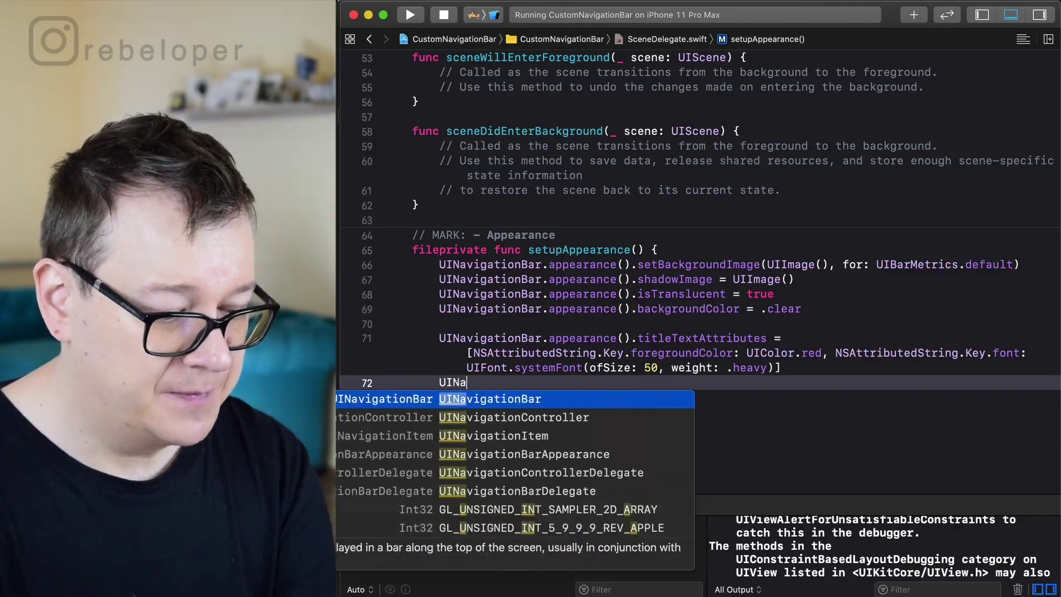
{"action": "type", "text": "v"}
{"action": "key", "text": "Return"}
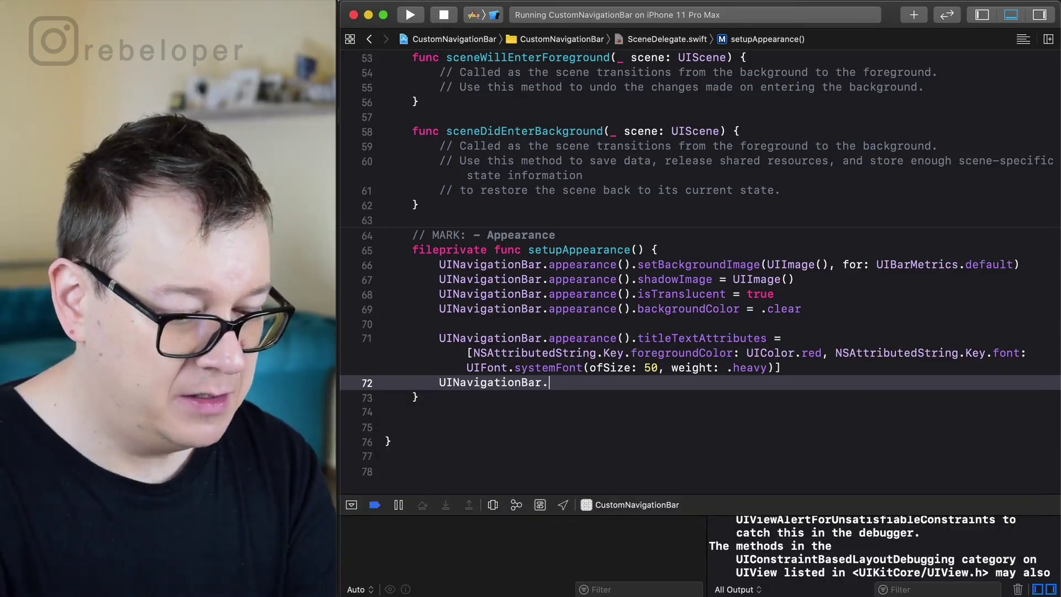
{"action": "type", "text": "app"}
{"action": "key", "text": "Return"}
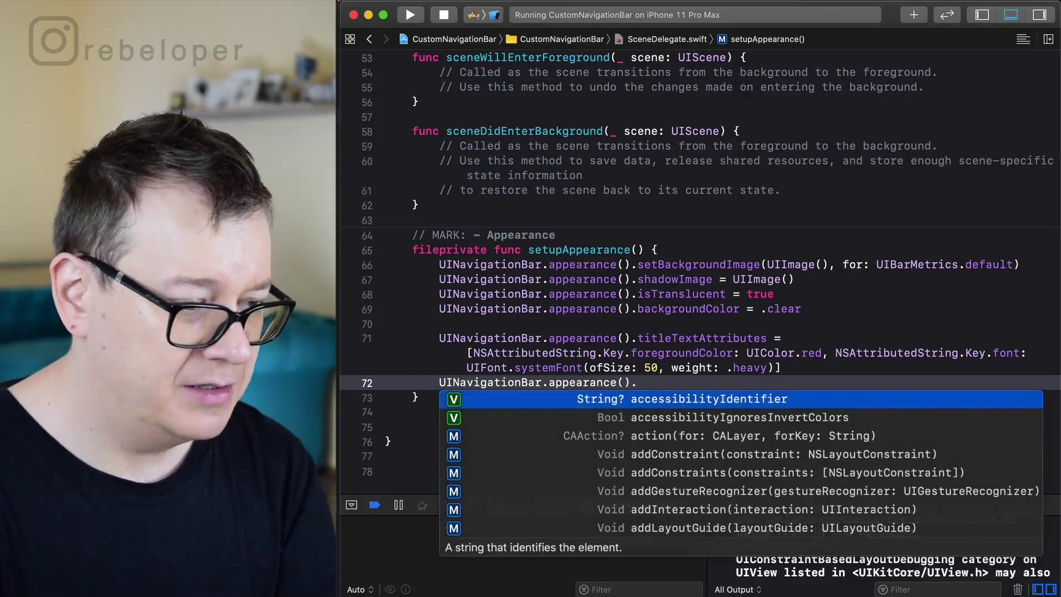
{"action": "type", "text": "back"}
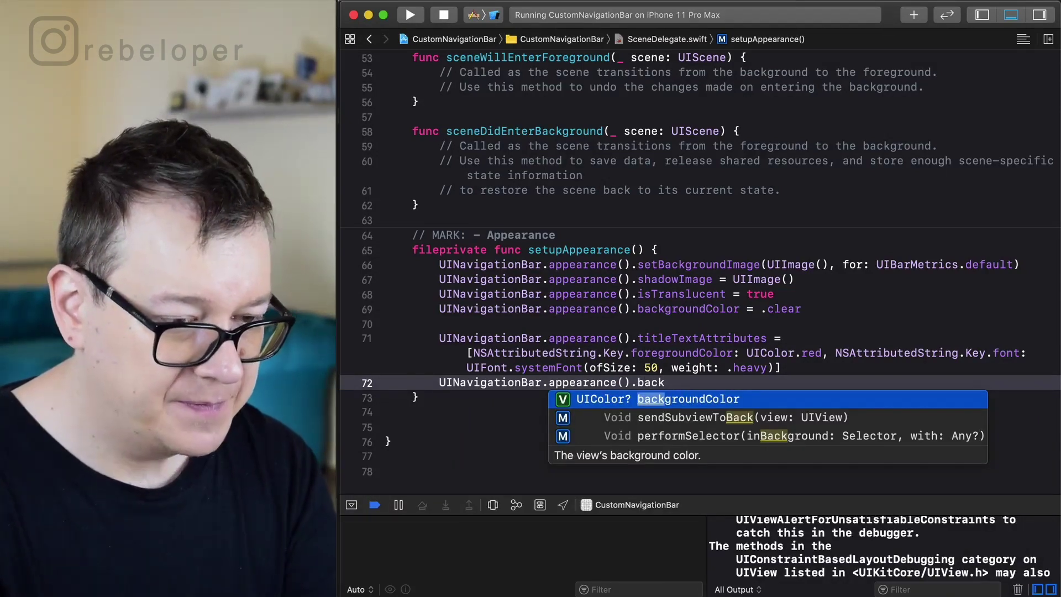
{"action": "type", "text": "In"}
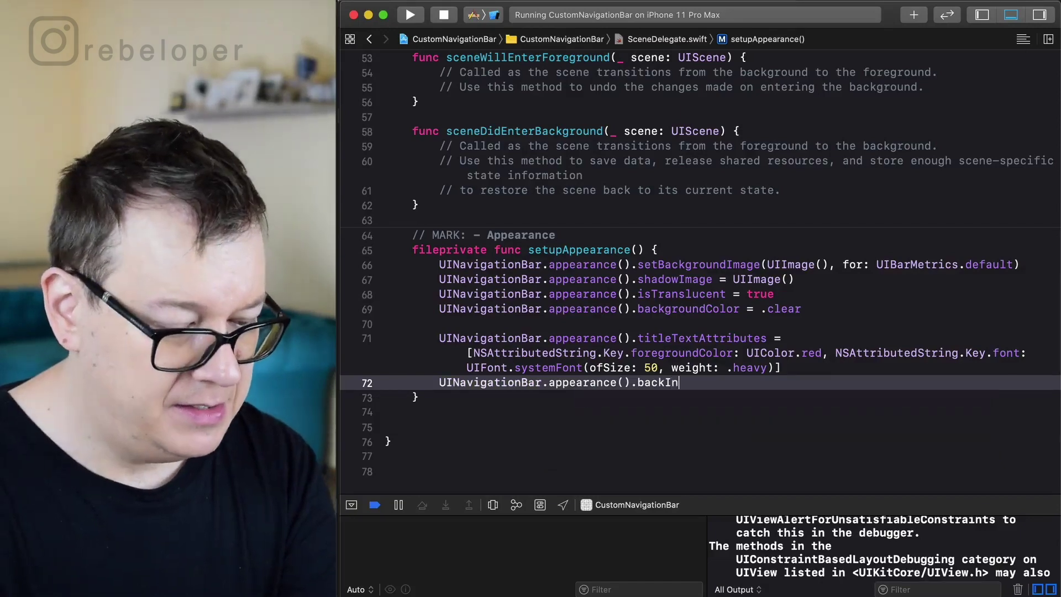
{"action": "type", "text": "dicator"}
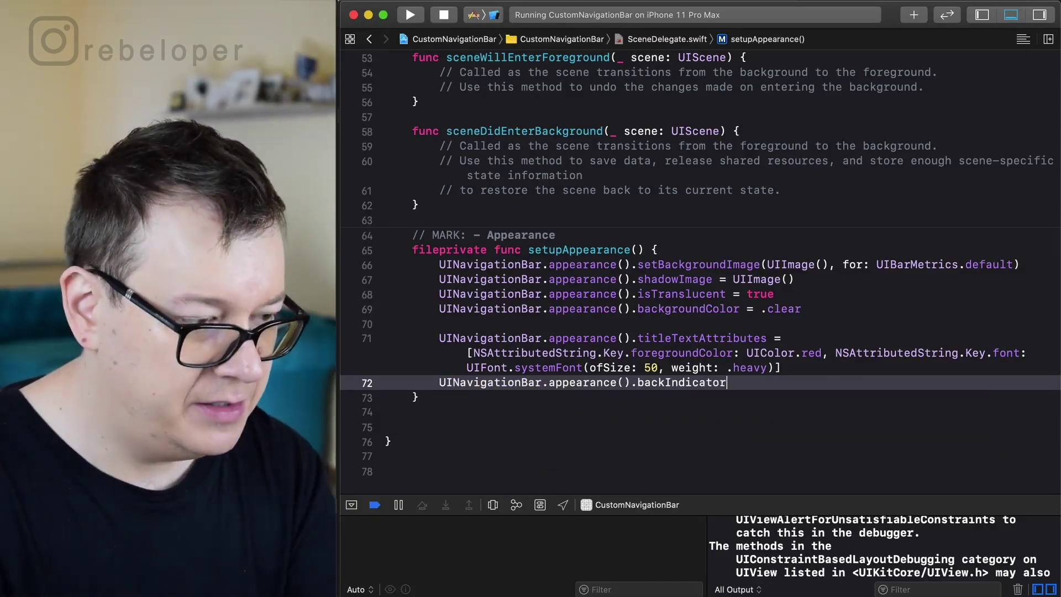
{"action": "type", "text": "Image"}
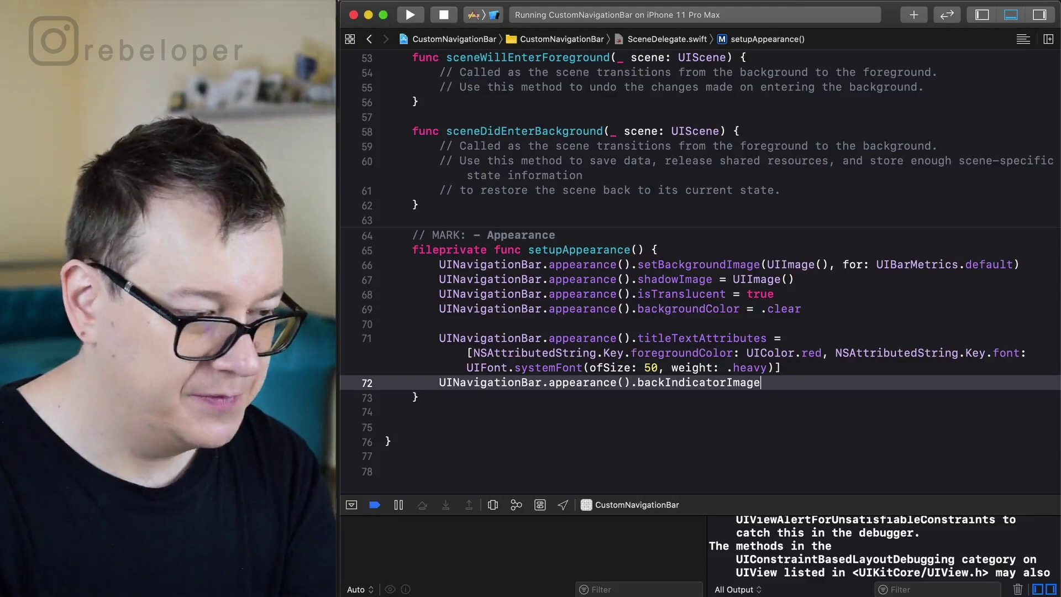
{"action": "type", "text": " = "}
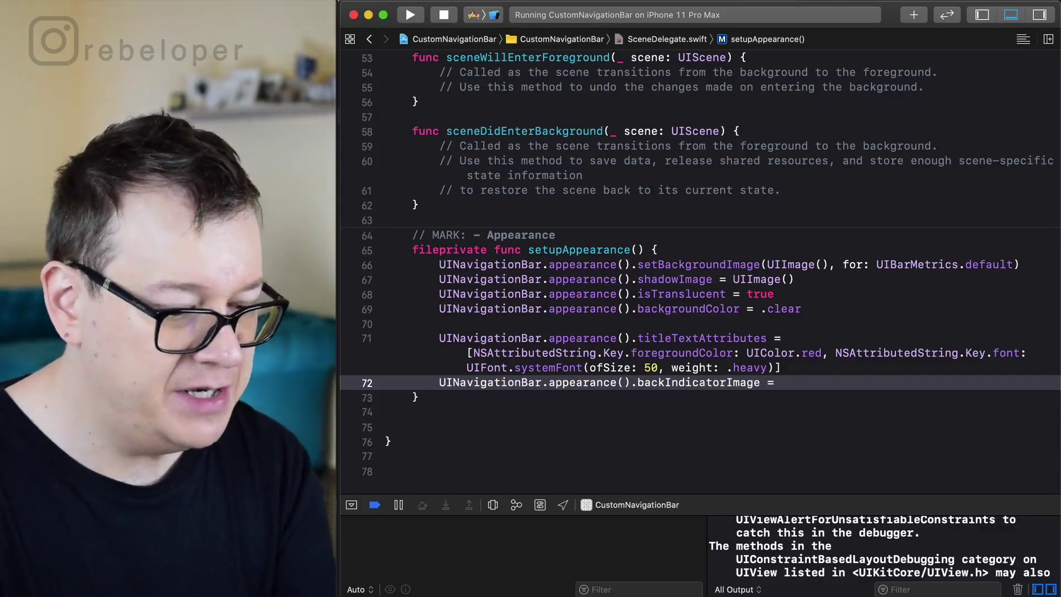
{"action": "type", "text": "UII"}
{"action": "key", "text": "Return"}
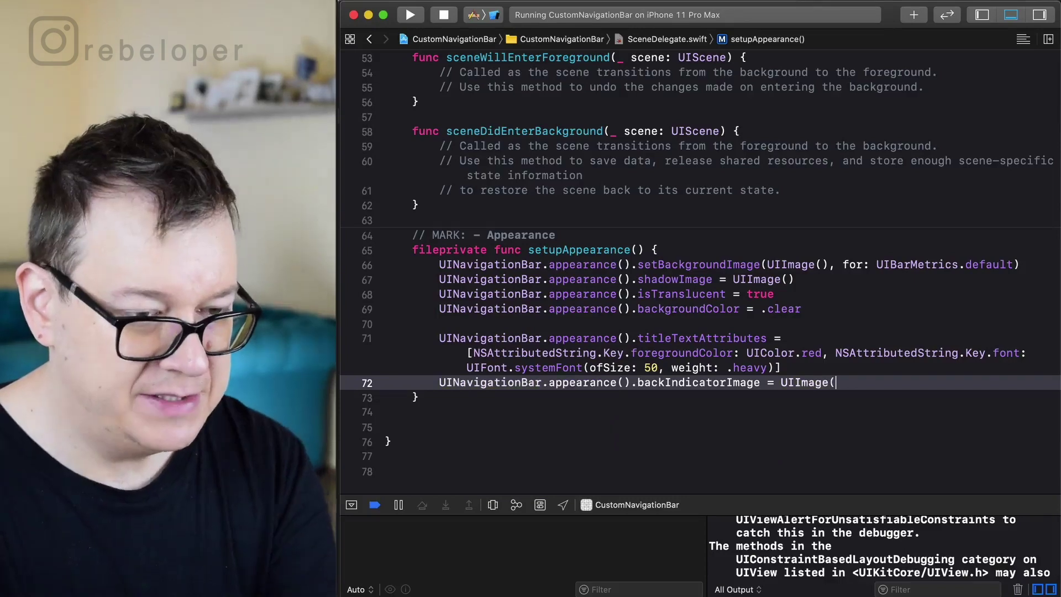
{"action": "type", "text": "(s"}
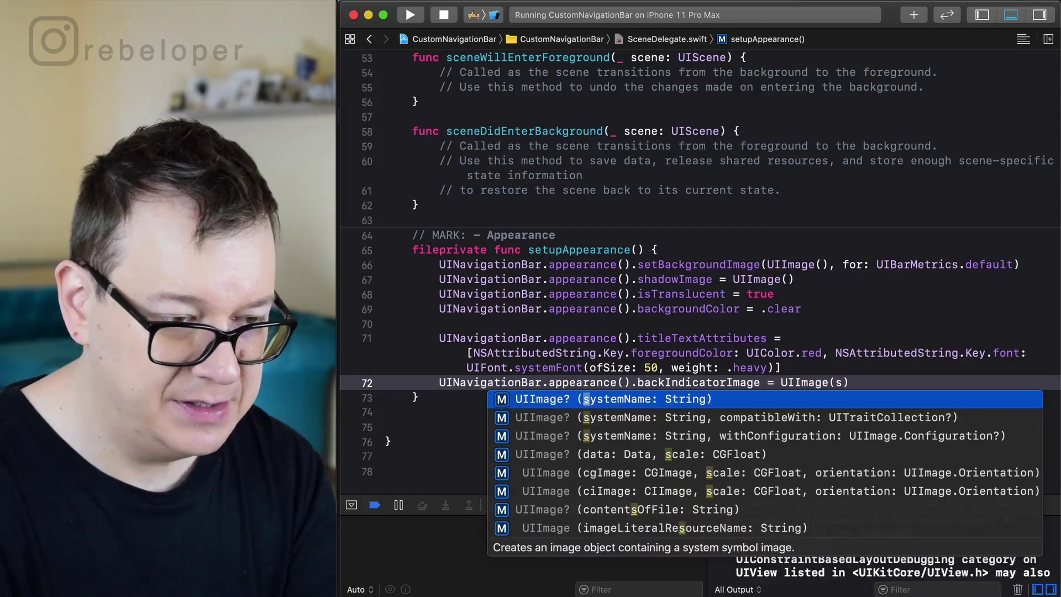
{"action": "key", "text": "Return"}
{"action": "type", "text": "\""}
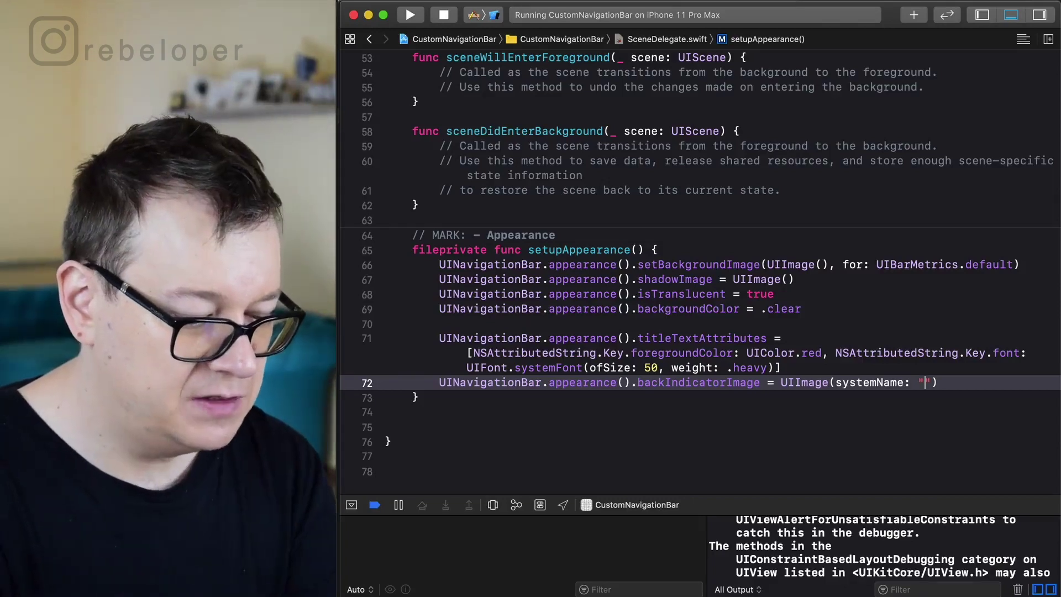
{"action": "type", "text": "chevron.left.2"}
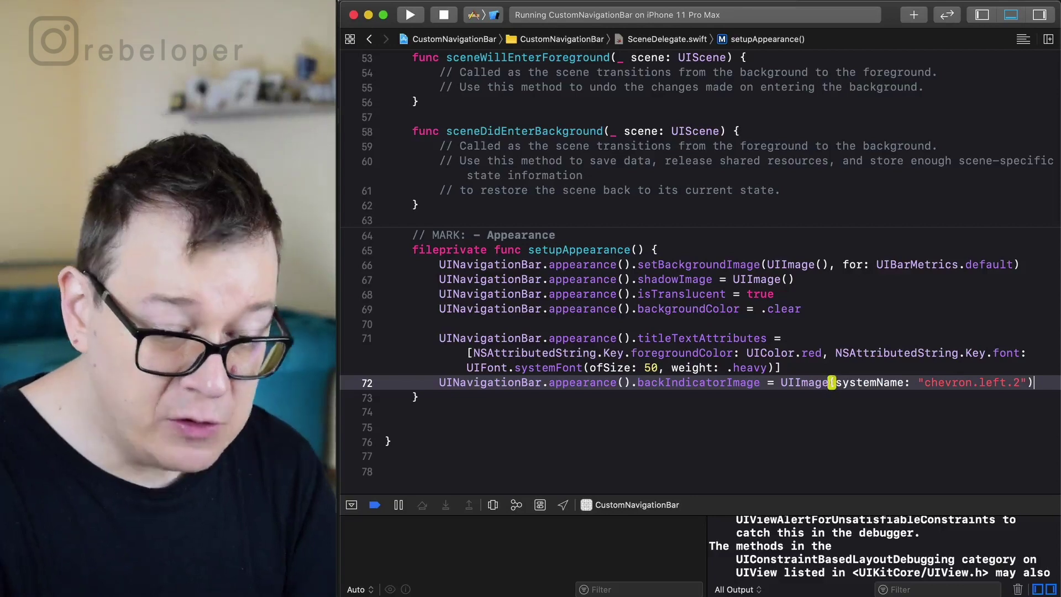
{"action": "type", "text": ")"}
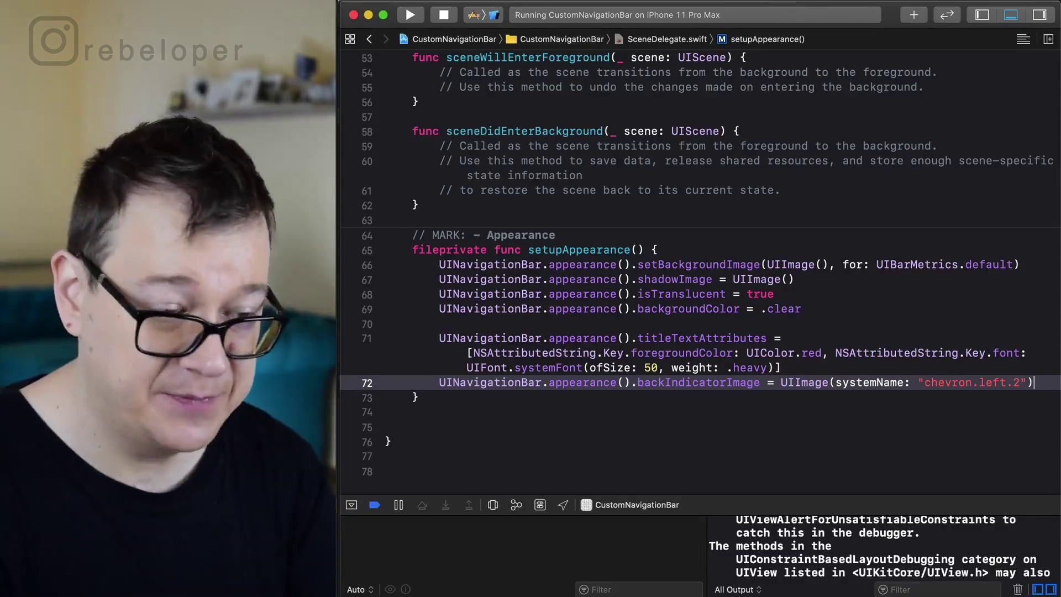
- Add a line 73 setting backIndicatorTransitionMaskImage to the chevron.left.2 image copied from line 72
{"action": "key", "text": "Return"}
{"action": "type", "text": "UI"}
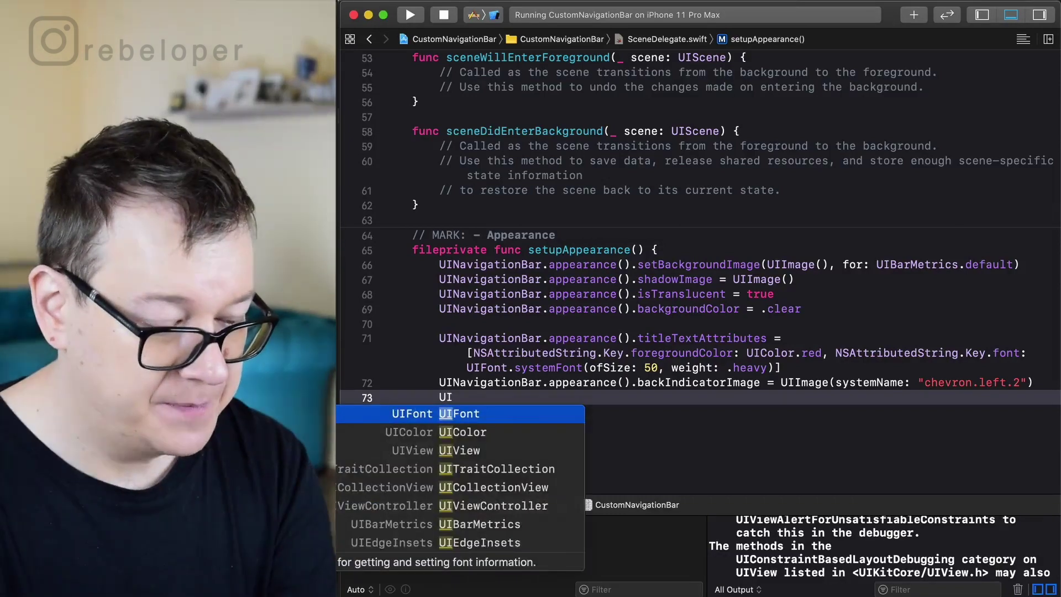
{"action": "type", "text": "Navi"}
{"action": "key", "text": "Return"}
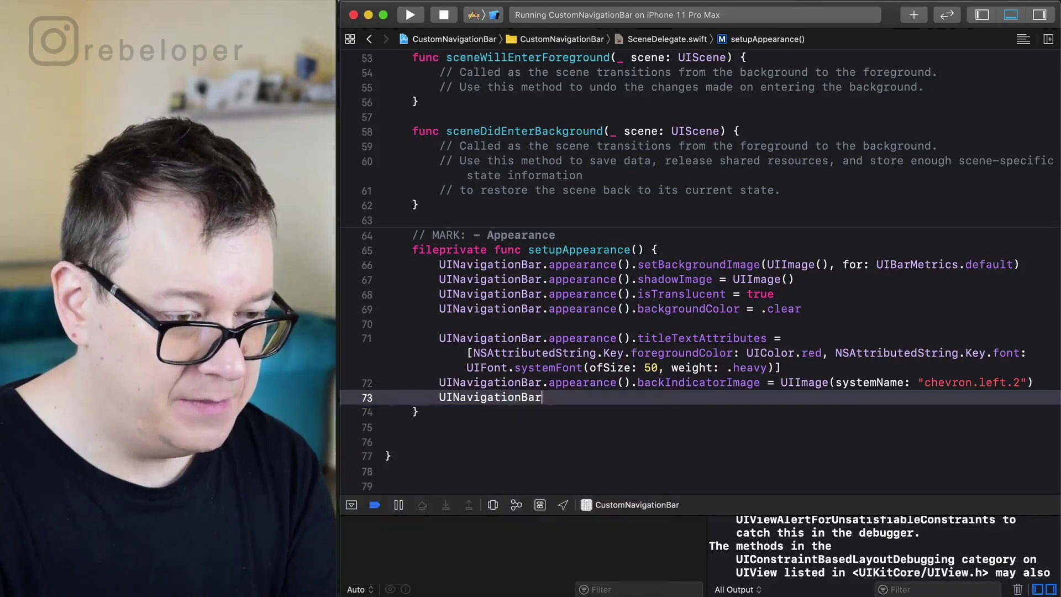
{"action": "type", "text": ".app"}
{"action": "key", "text": "Return"}
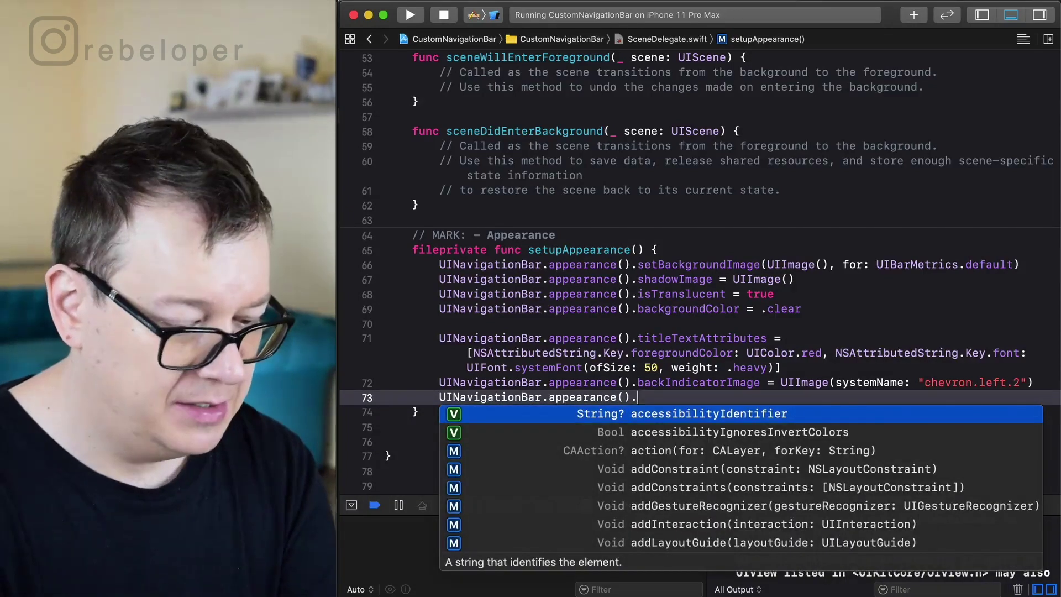
{"action": "type", "text": "back"}
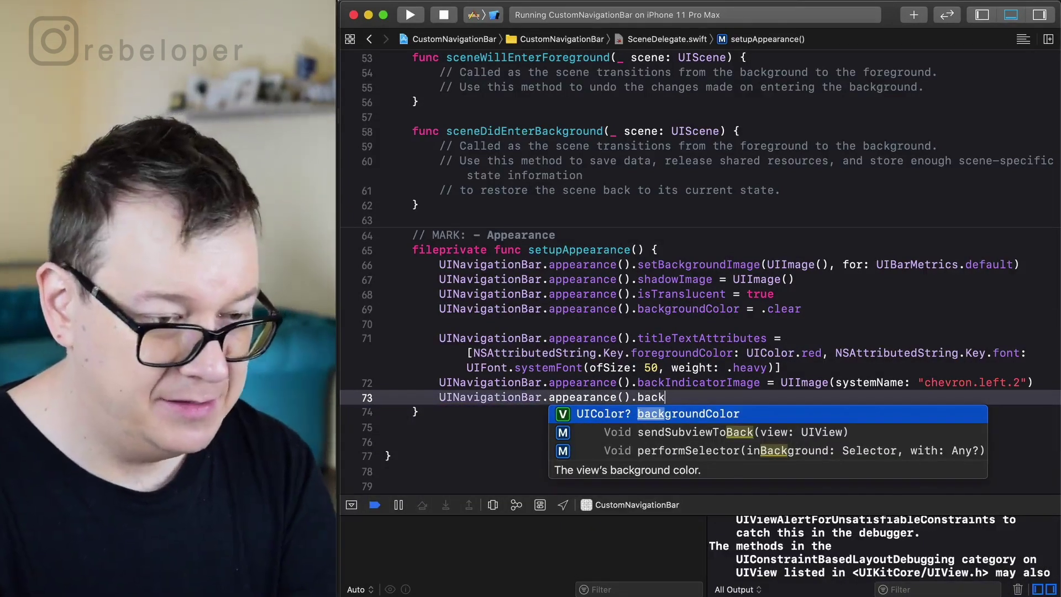
{"action": "type", "text": "Indicator"}
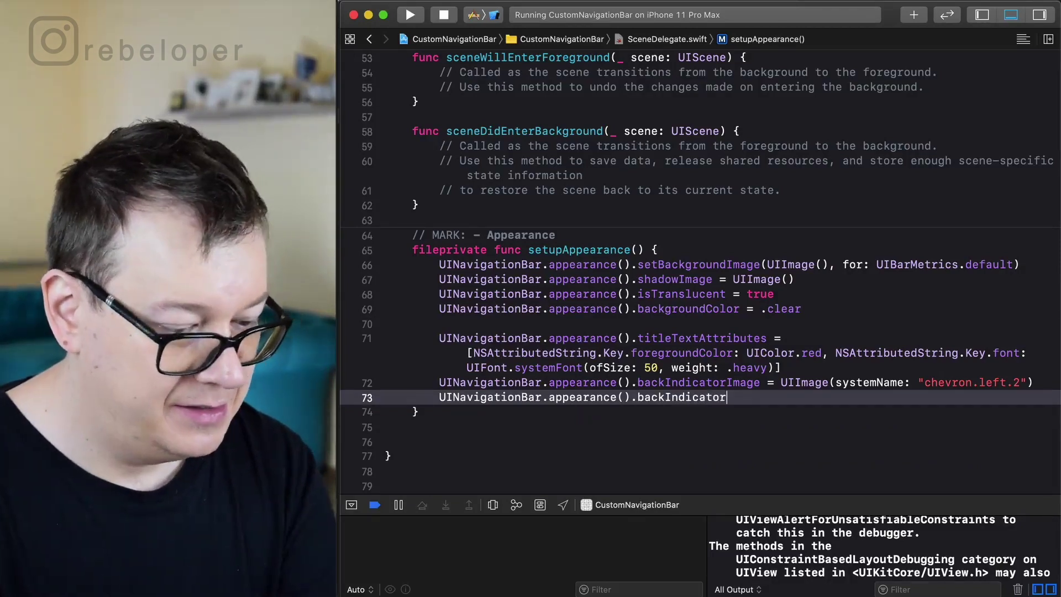
{"action": "type", "text": "Transition"}
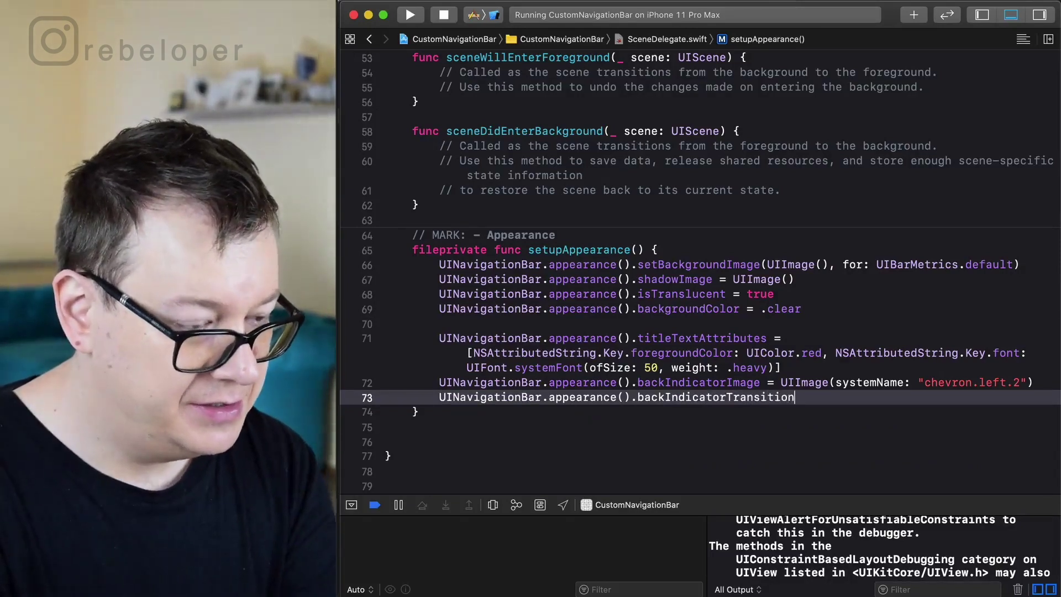
{"action": "type", "text": "MaskImage"}
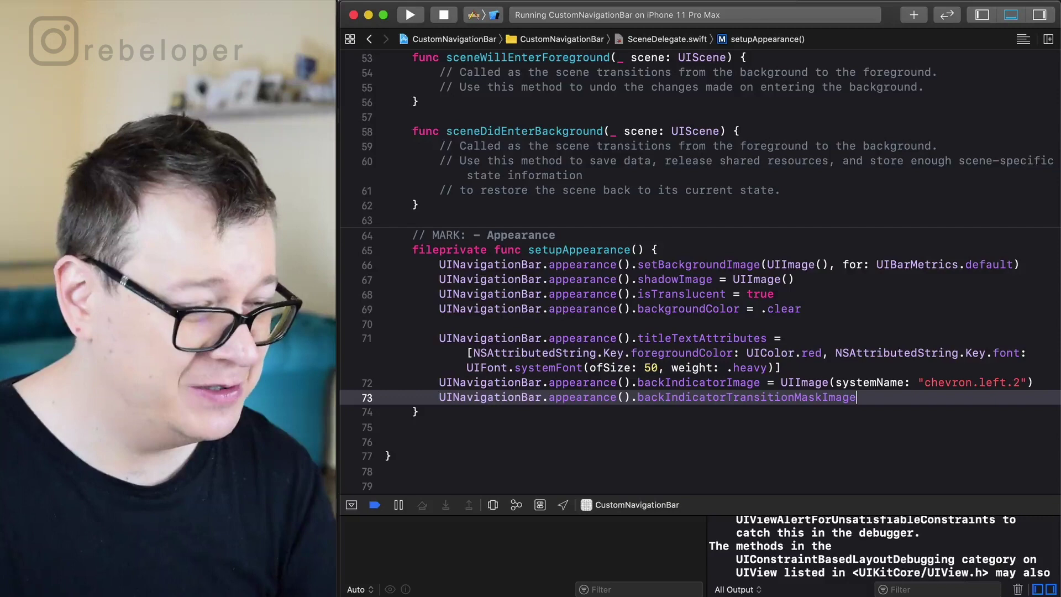
{"action": "type", "text": " ="}
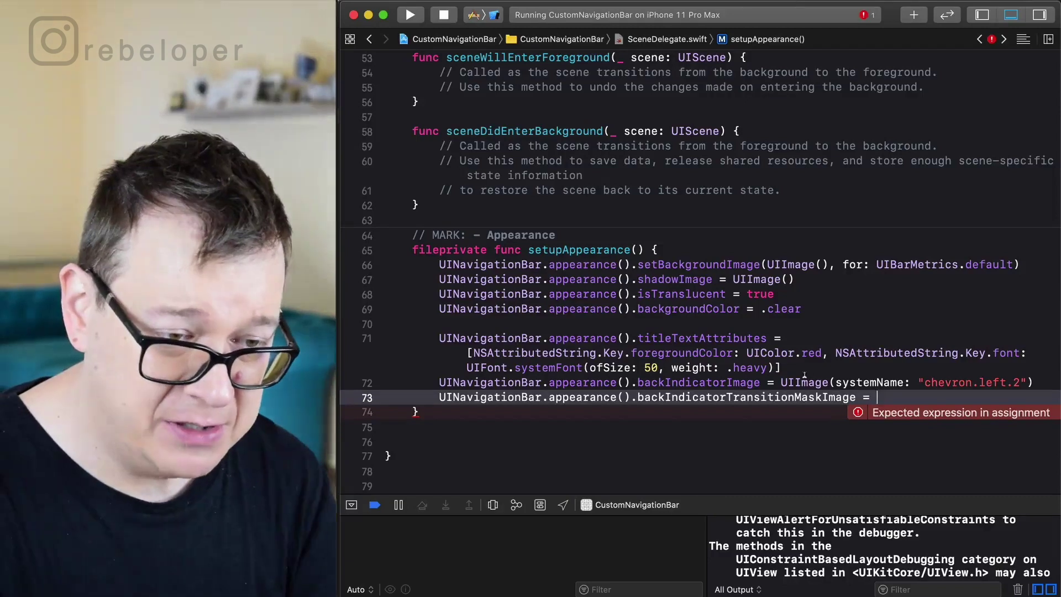
{"action": "left_click_drag", "start_coordinate": [780, 382], "coordinate": [902, 381]}
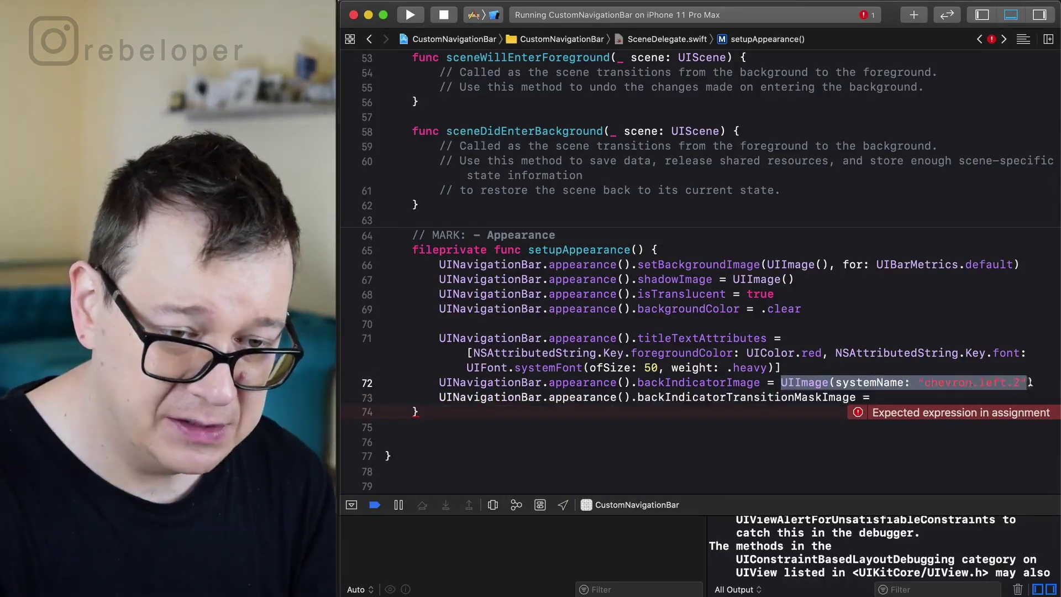
{"action": "key", "text": "super+c"}
{"action": "left_click", "coordinate": [929, 393]}
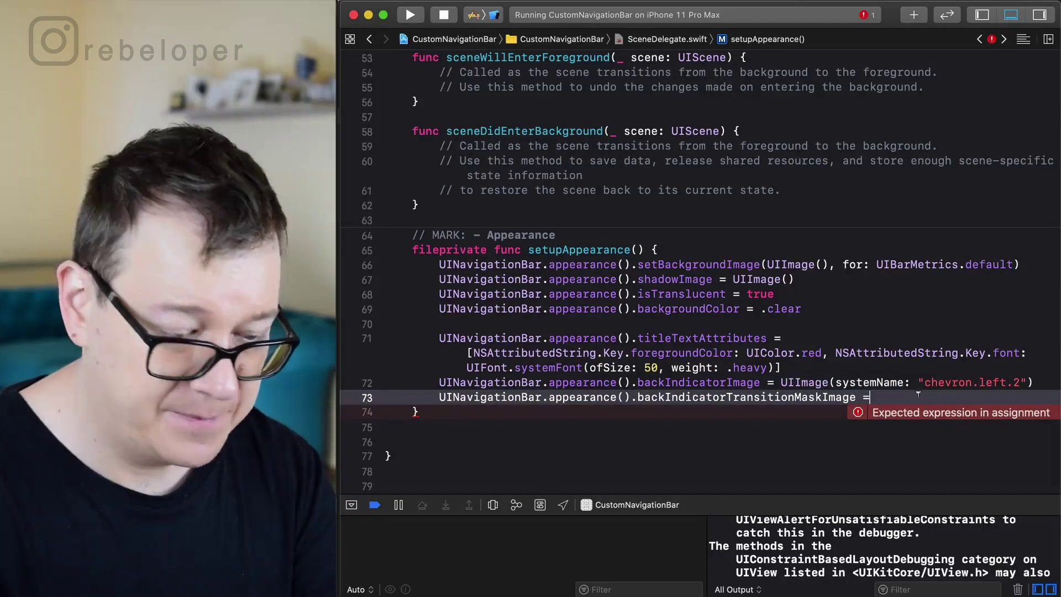
{"action": "key", "text": "super+v"}
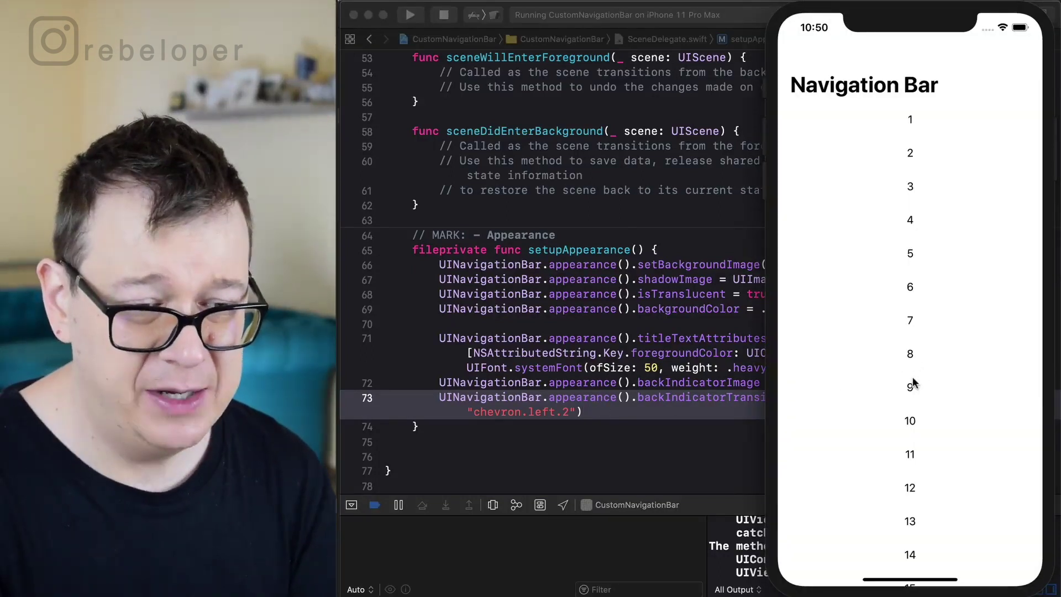
{"action": "left_click_drag", "start_coordinate": [913, 377], "coordinate": [900, 295]}
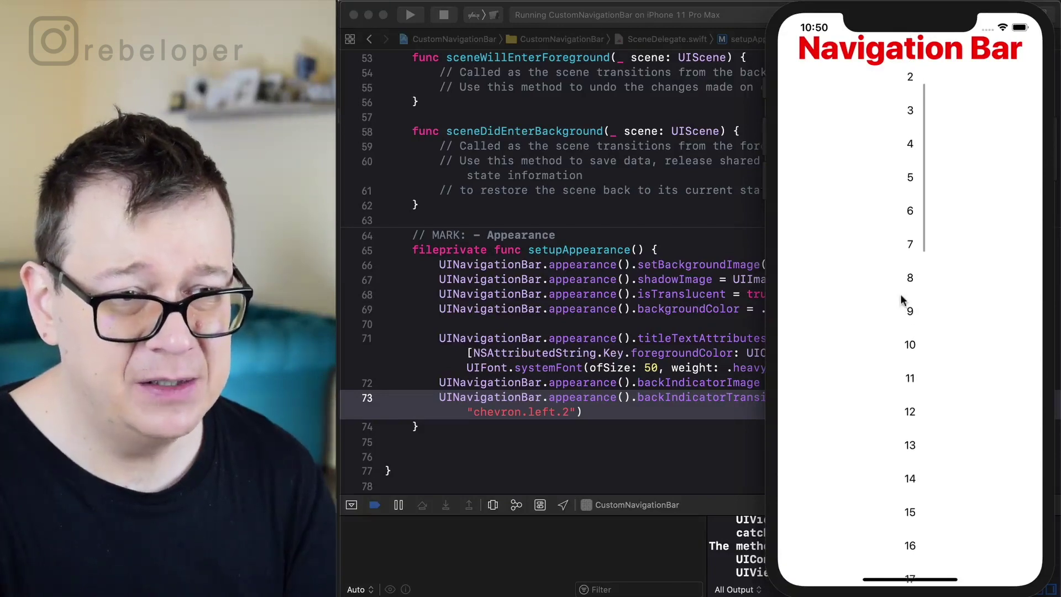
- Scroll the simulator's numbered list up and down to see the large title turn red
{"action": "left_click_drag", "start_coordinate": [901, 294], "coordinate": [897, 318]}
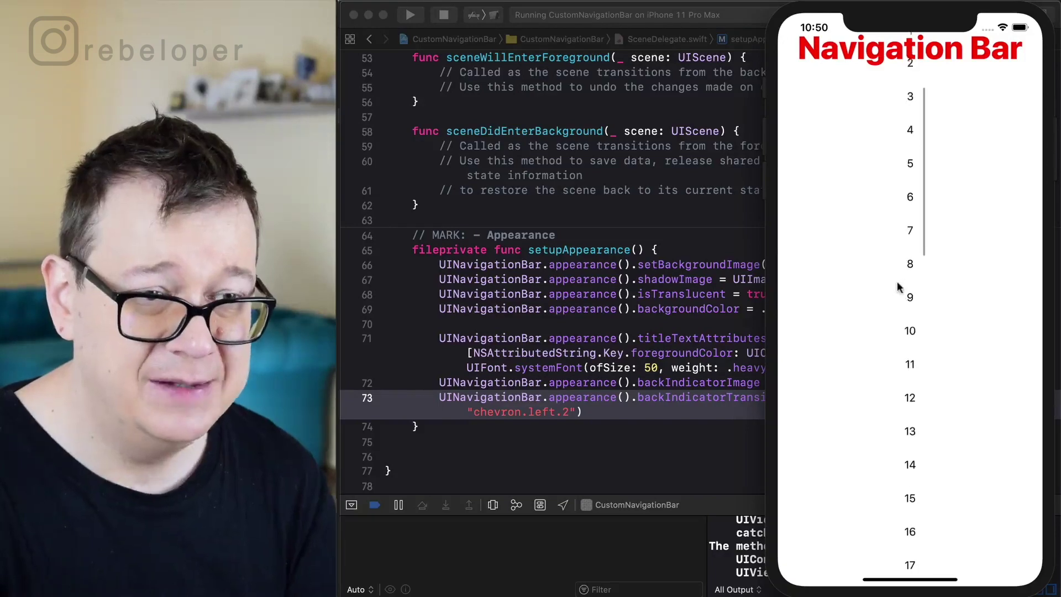
{"action": "mouse_move", "coordinate": [898, 292]}
{"action": "left_mouse_down"}
{"action": "mouse_move", "coordinate": [883, 522]}
{"action": "mouse_move", "coordinate": [886, 305]}
{"action": "left_mouse_up"}
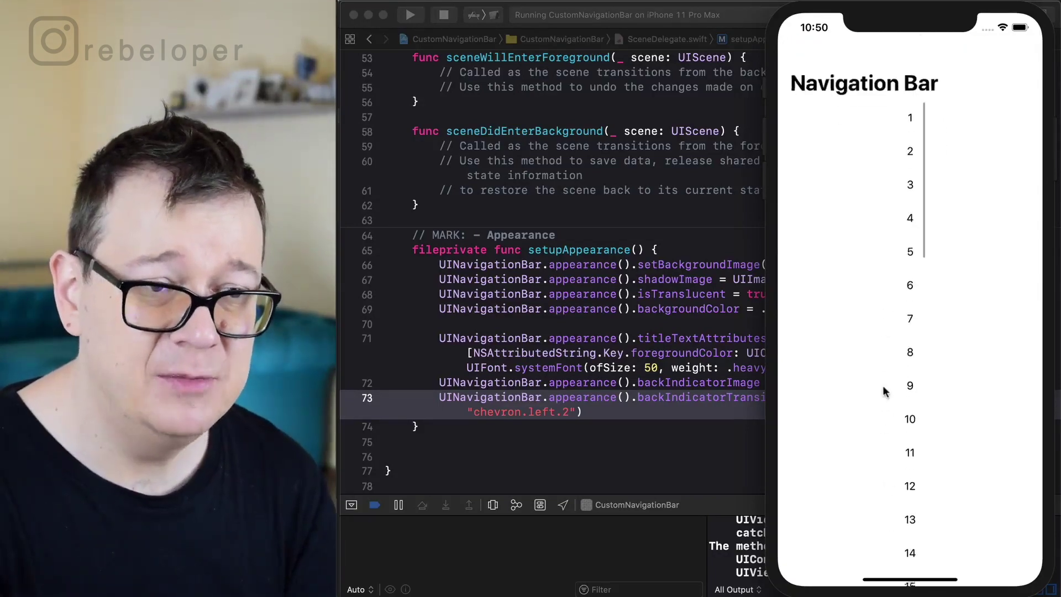
{"action": "mouse_move", "coordinate": [884, 390]}
{"action": "left_mouse_down"}
{"action": "mouse_move", "coordinate": [884, 324]}
{"action": "mouse_move", "coordinate": [887, 426]}
{"action": "mouse_move", "coordinate": [896, 334]}
{"action": "mouse_move", "coordinate": [886, 431]}
{"action": "left_mouse_up"}
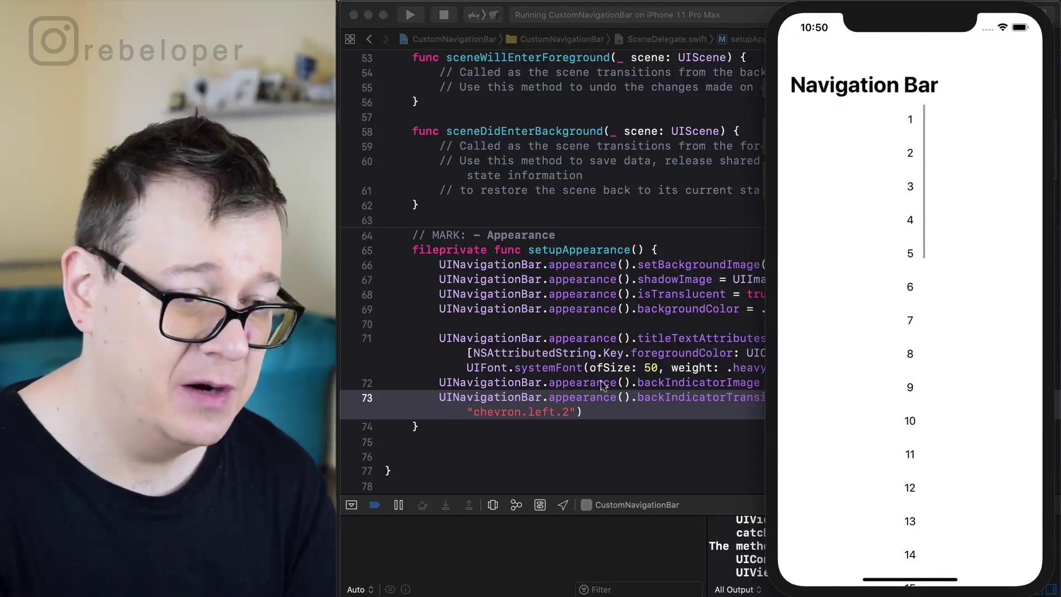
- In ContentView.swift, add an empty VStack block inside the navigation view
{"action": "left_click", "coordinate": [369, 45]}
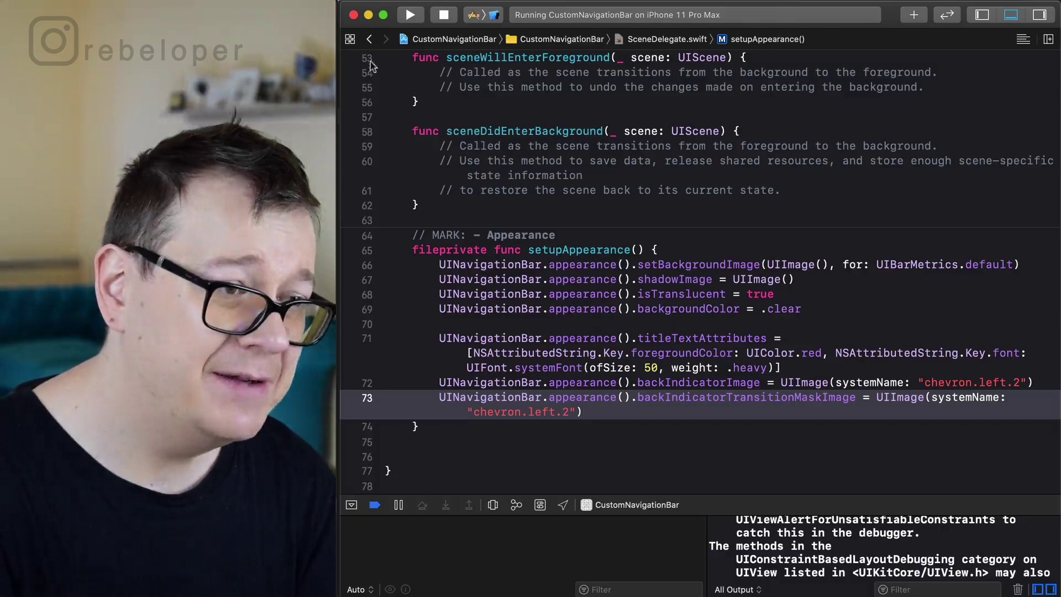
{"action": "left_click", "coordinate": [369, 40]}
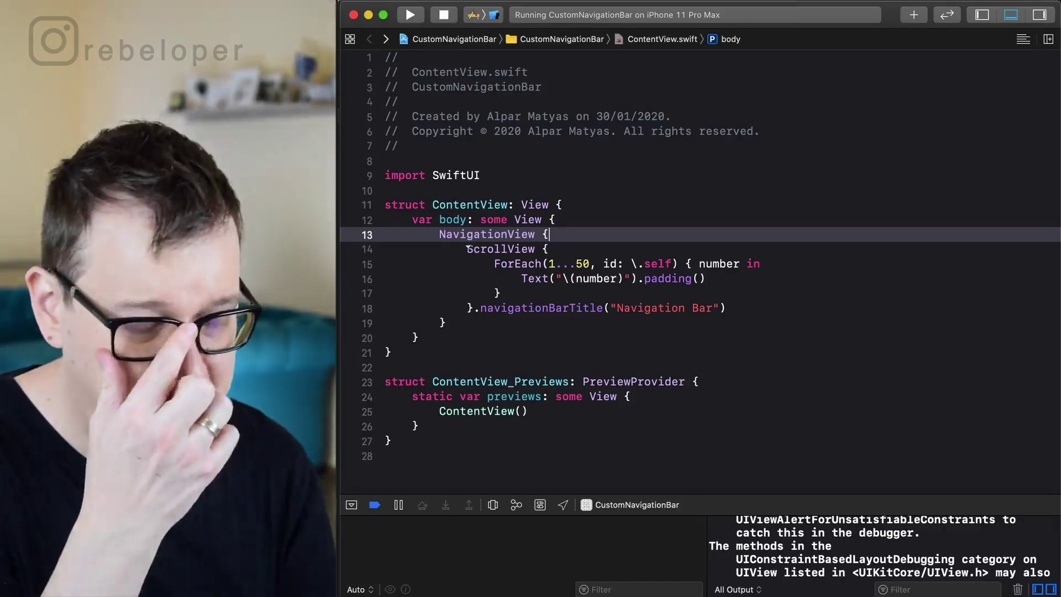
{"action": "key", "text": "Return"}
{"action": "type", "text": "Vs"}
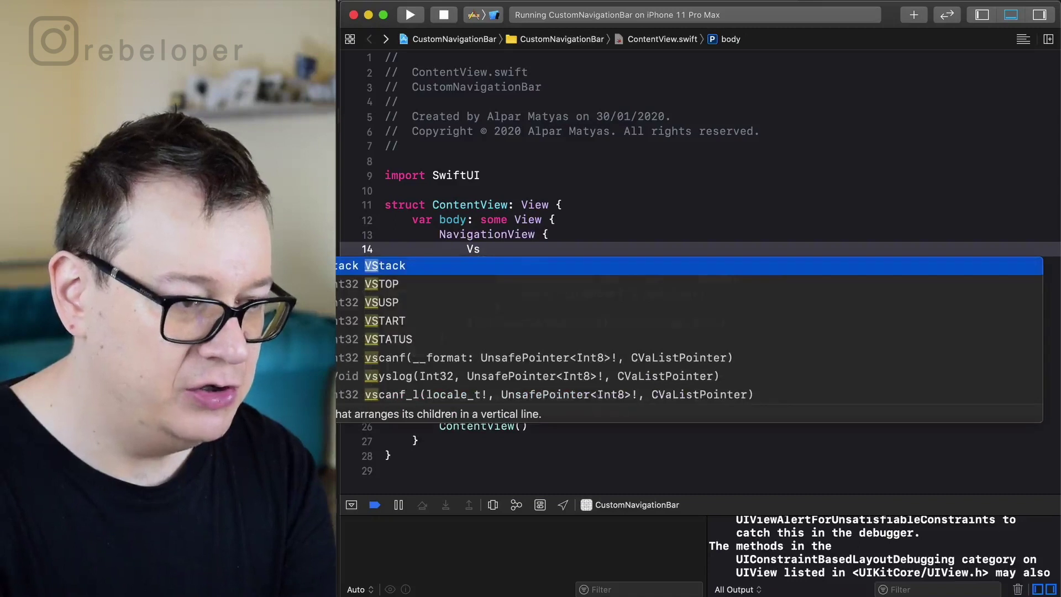
{"action": "key", "text": "Return"}
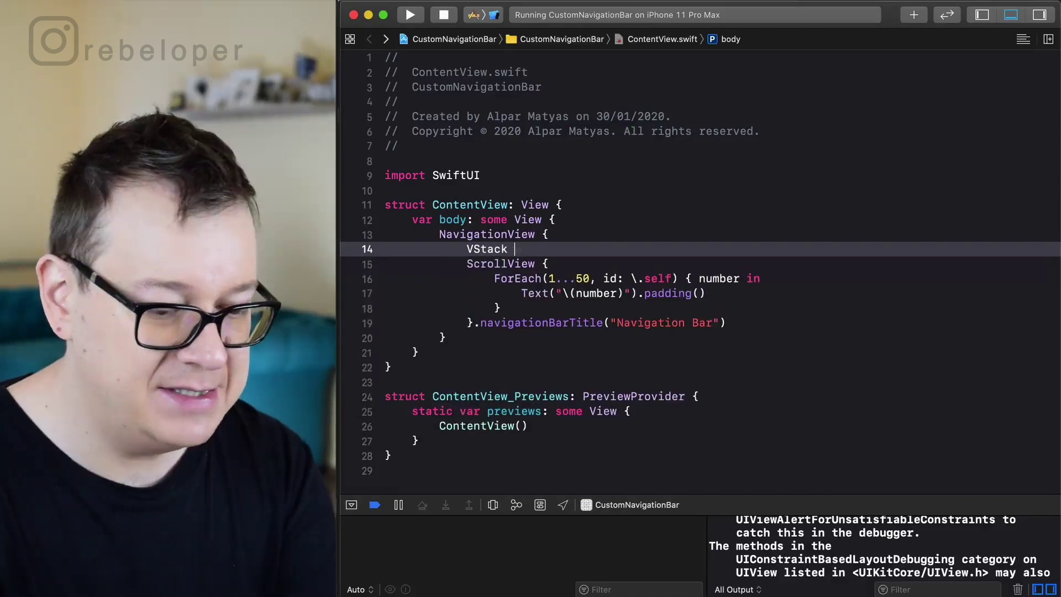
{"action": "key", "text": "Return"}
{"action": "type", "text": "{"}
- Move the ScrollView block into the VStack and add Spacer() above it
{"action": "left_click_drag", "start_coordinate": [467, 292], "coordinate": [473, 353]}
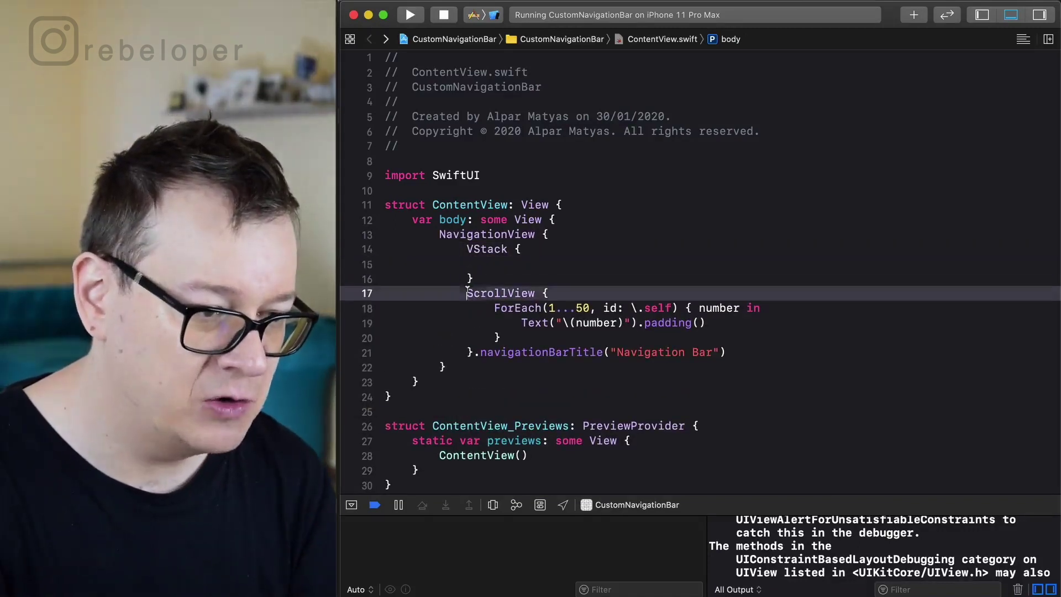
{"action": "key", "text": "super+x"}
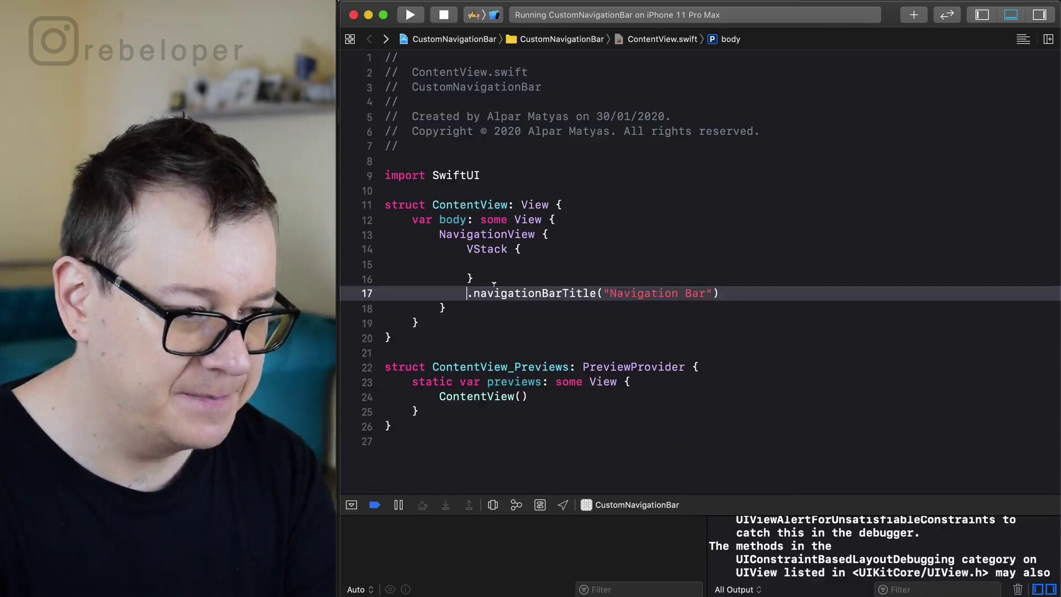
{"action": "left_click", "coordinate": [496, 264]}
{"action": "key", "text": "super+v"}
{"action": "left_click", "coordinate": [549, 249]}
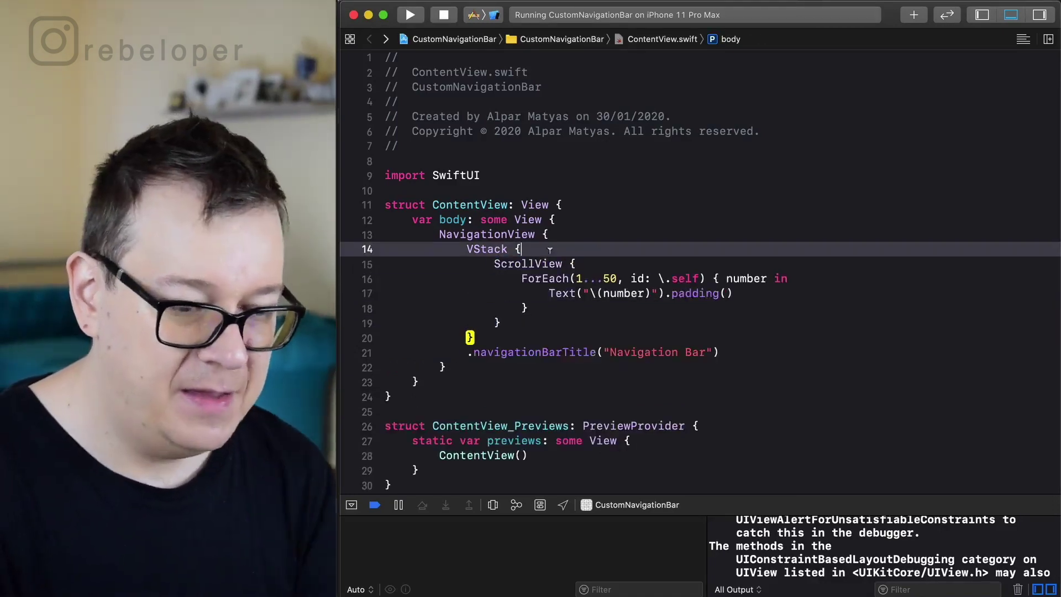
{"action": "key", "text": "Return"}
{"action": "type", "text": "Spa"}
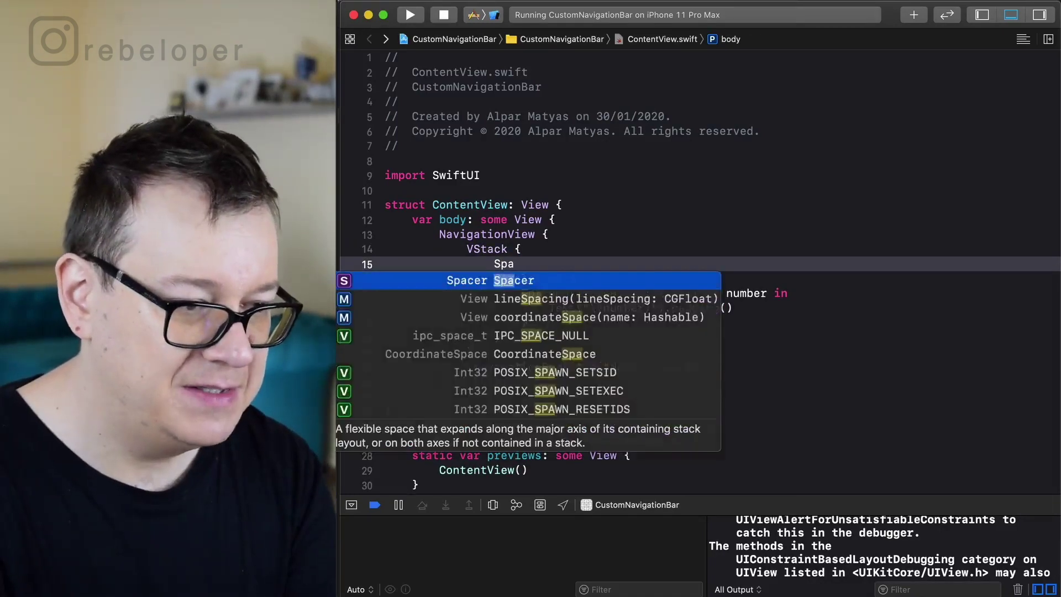
{"action": "key", "text": "Return"}
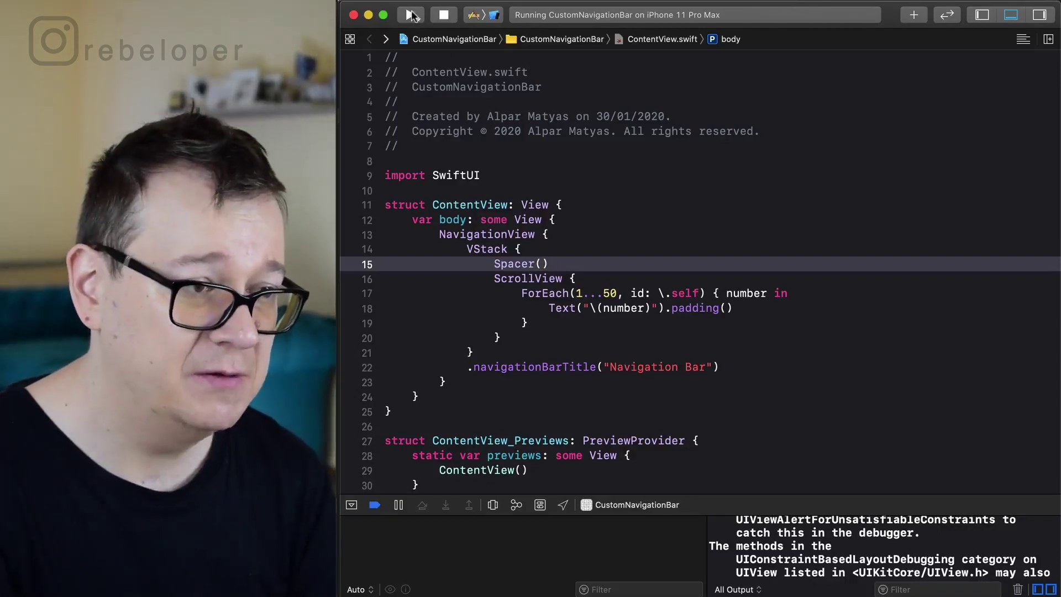
- Rebuild and launch the app in the Simulator with the VStack-and-Spacer layout
{"action": "left_click", "coordinate": [412, 16]}
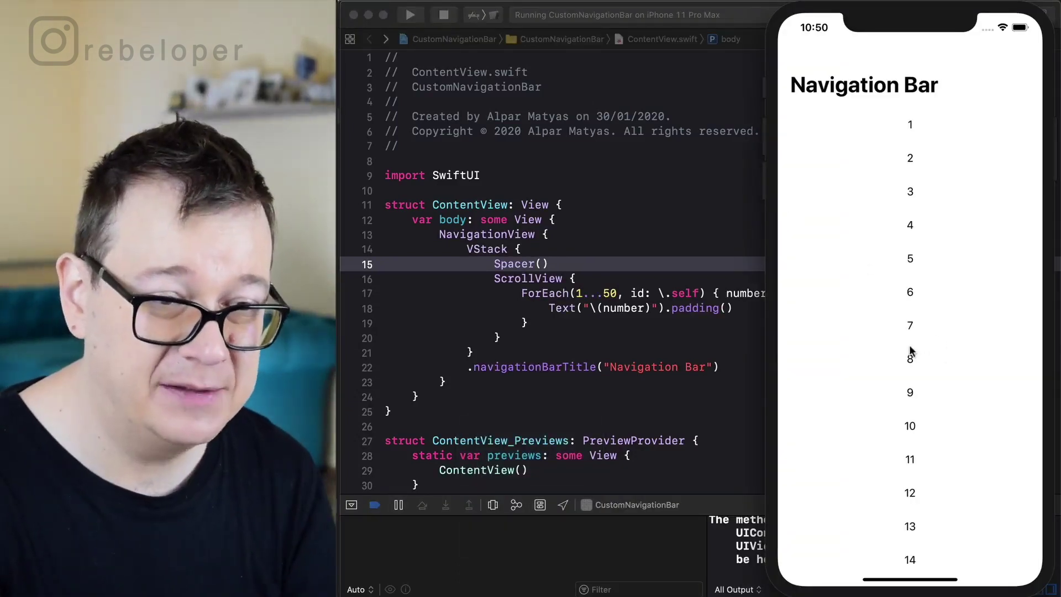
{"action": "mouse_move", "coordinate": [911, 353]}
{"action": "left_mouse_down"}
{"action": "mouse_move", "coordinate": [910, 316]}
{"action": "mouse_move", "coordinate": [902, 501]}
{"action": "mouse_move", "coordinate": [887, 266]}
{"action": "mouse_move", "coordinate": [914, 389]}
{"action": "mouse_move", "coordinate": [913, 299]}
{"action": "mouse_move", "coordinate": [908, 384]}
{"action": "mouse_move", "coordinate": [902, 300]}
{"action": "mouse_move", "coordinate": [895, 408]}
{"action": "left_mouse_up"}
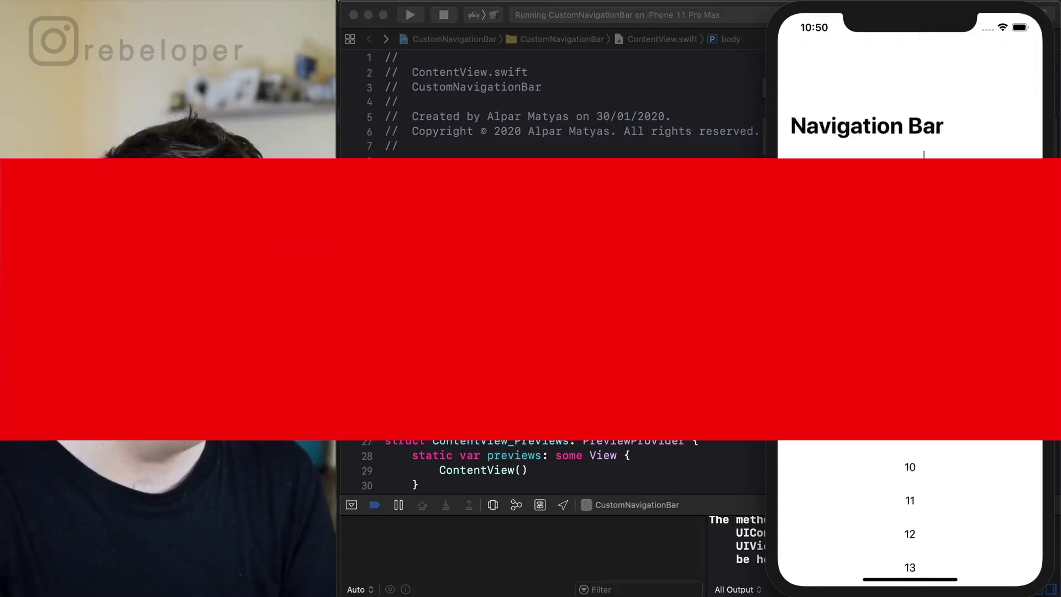